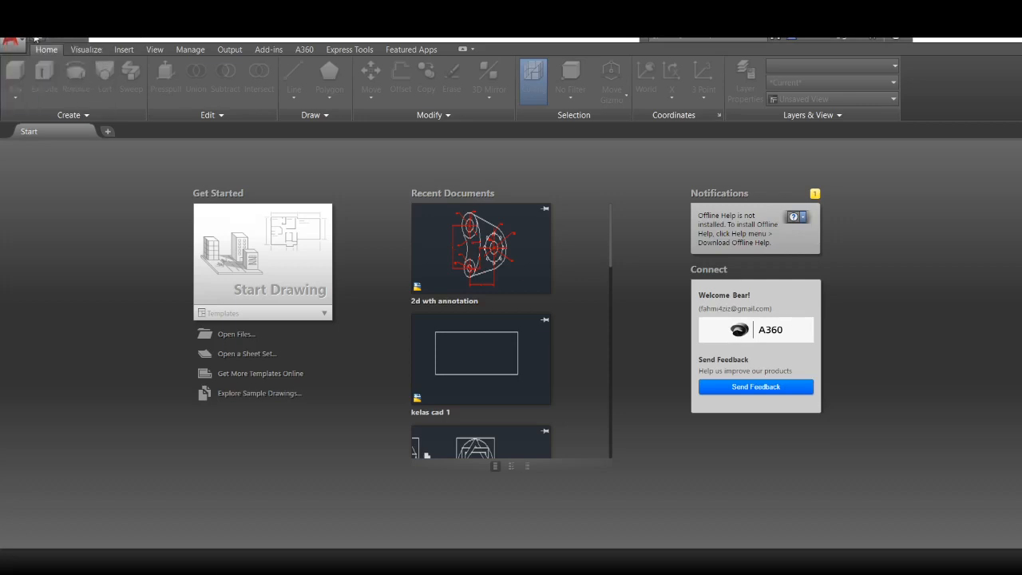
Create a new drawing from the acad3D template.
{"action": "left_click", "coordinate": [35, 38]}
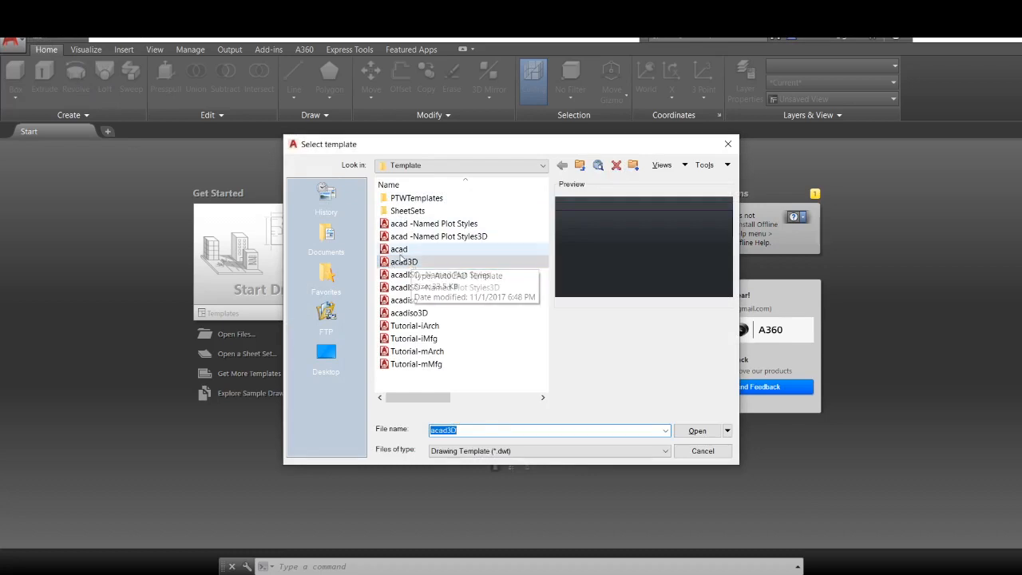
{"action": "left_click", "coordinate": [401, 252]}
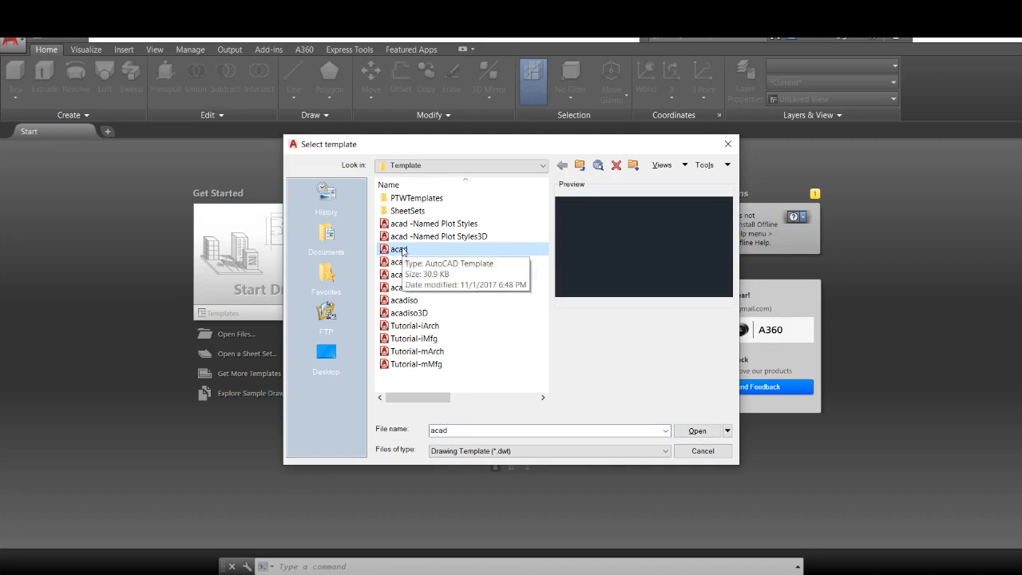
{"action": "left_click", "coordinate": [412, 264]}
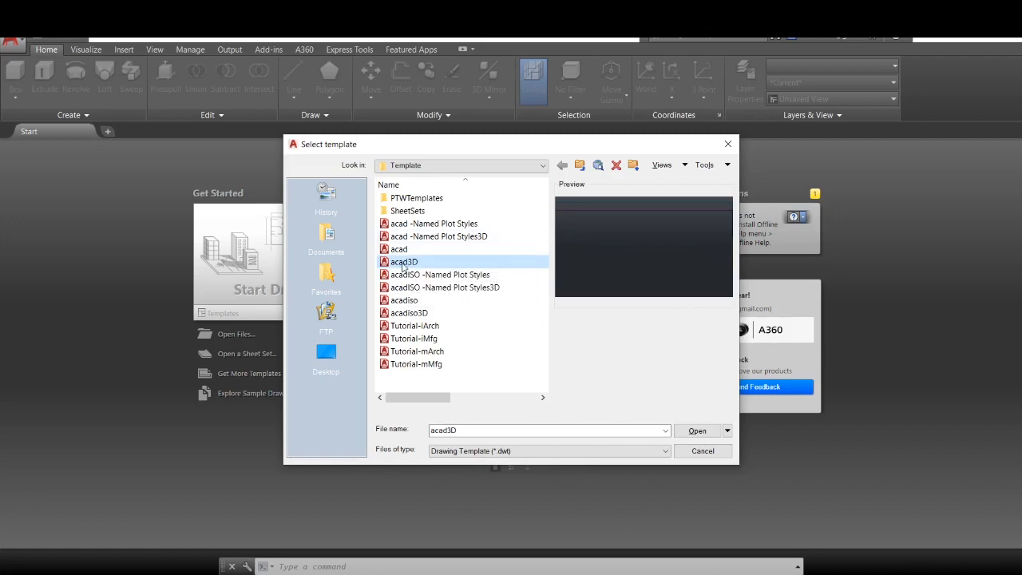
{"action": "left_click", "coordinate": [698, 431]}
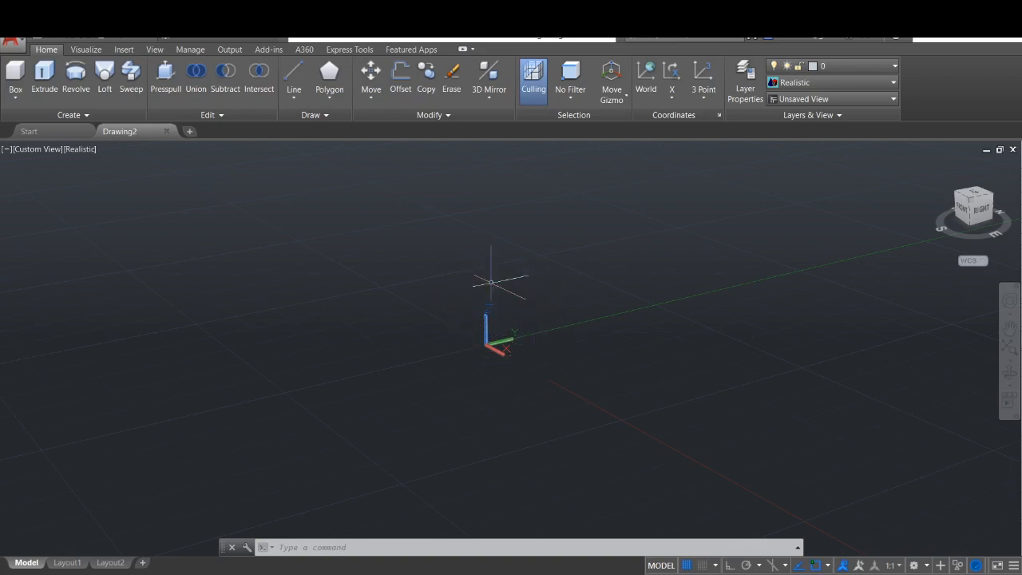
Zoom, orbit and pan around the coordinate origin in the empty 3D workspace.
{"action": "scroll", "coordinate": [491, 331], "scroll_direction": "up", "scroll_amount": 4}
{"action": "scroll", "coordinate": [448, 323], "scroll_direction": "up", "scroll_amount": 4}
{"action": "middle_click_drag", "start_coordinate": [393, 299], "coordinate": [870, 304], "text": "shift"}
{"action": "middle_click_drag", "start_coordinate": [461, 277], "coordinate": [500, 333], "text": "shift"}
{"action": "middle_click_drag", "start_coordinate": [386, 333], "coordinate": [448, 319]}
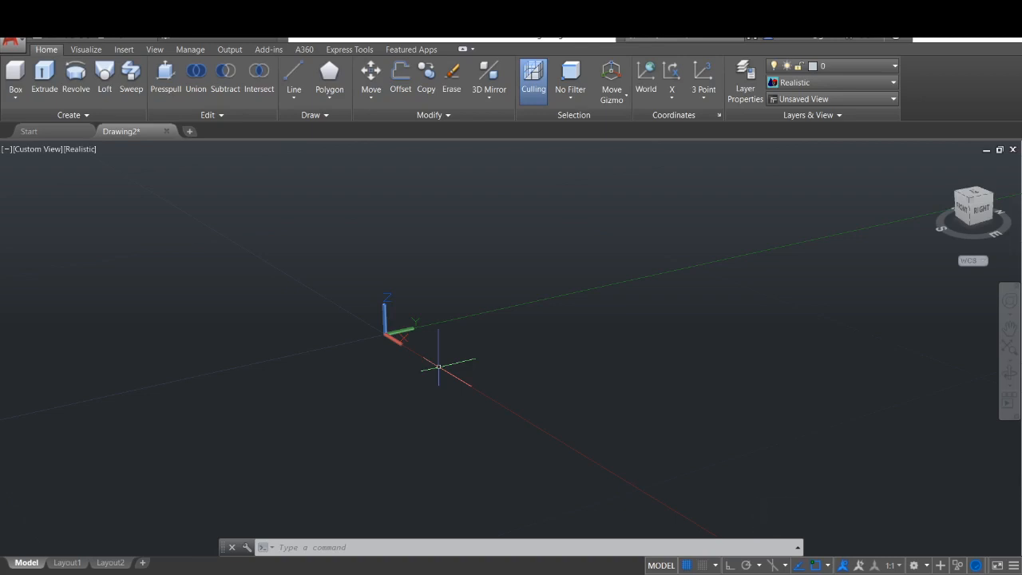
{"action": "scroll", "coordinate": [486, 328], "scroll_direction": "down", "scroll_amount": 5}
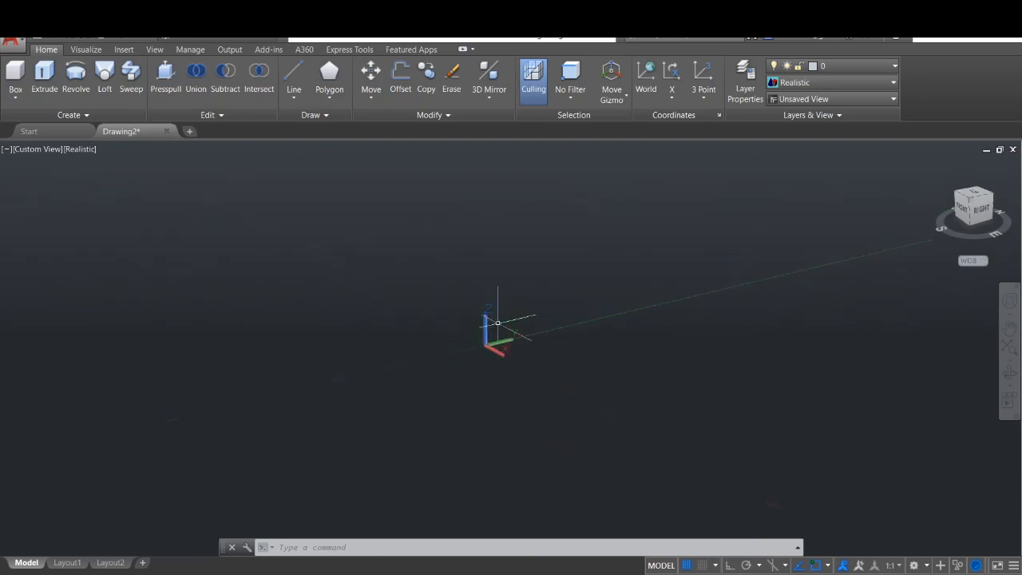
{"action": "middle_click_drag", "start_coordinate": [506, 341], "coordinate": [437, 322]}
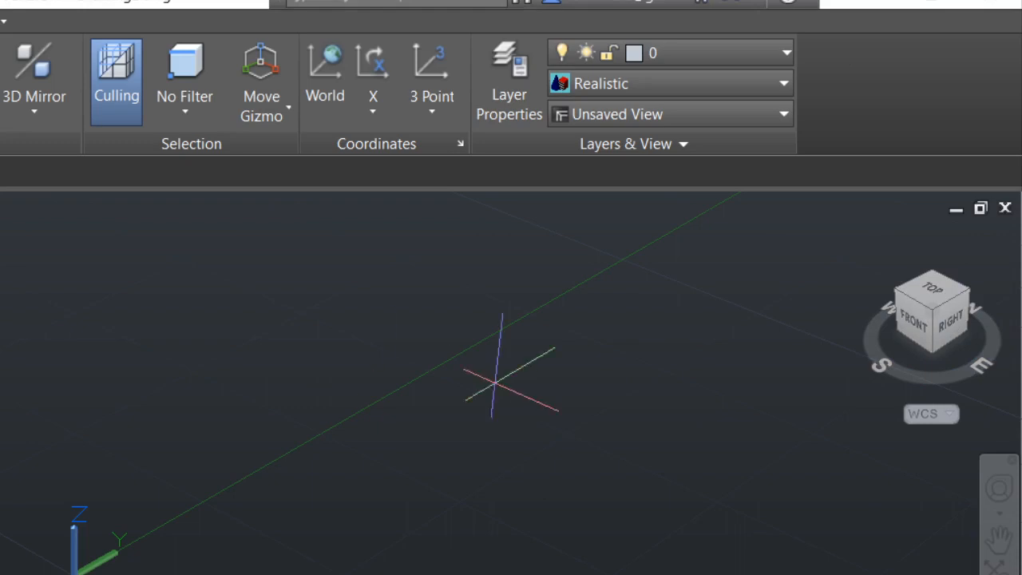
Draw a solid box in the open area away from the origin, and leave it unselected.
{"action": "left_click", "coordinate": [605, 412]}
{"action": "left_click", "coordinate": [751, 403]}
{"action": "left_click", "coordinate": [748, 343]}
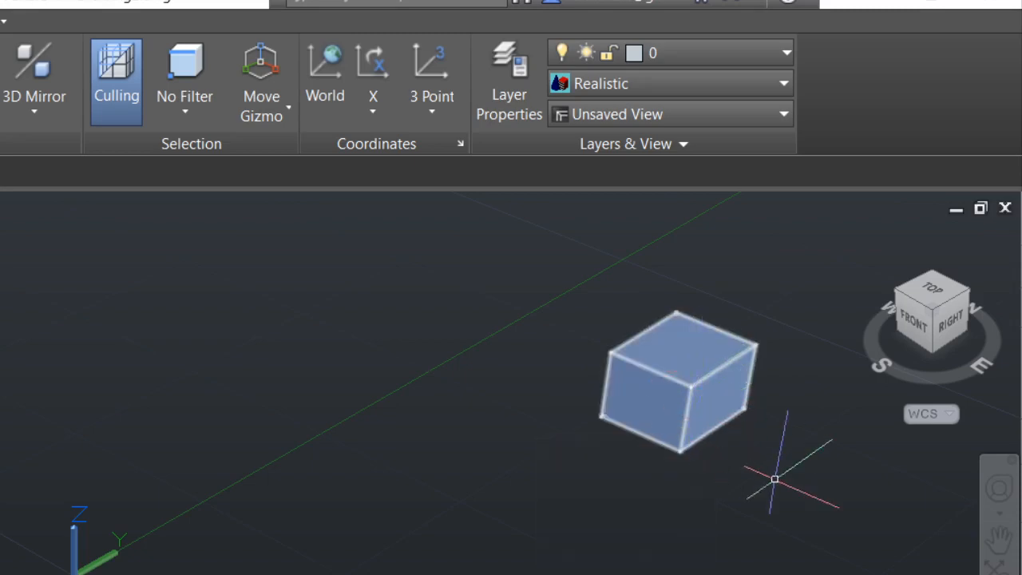
{"action": "left_click", "coordinate": [819, 505]}
{"action": "left_click", "coordinate": [669, 409]}
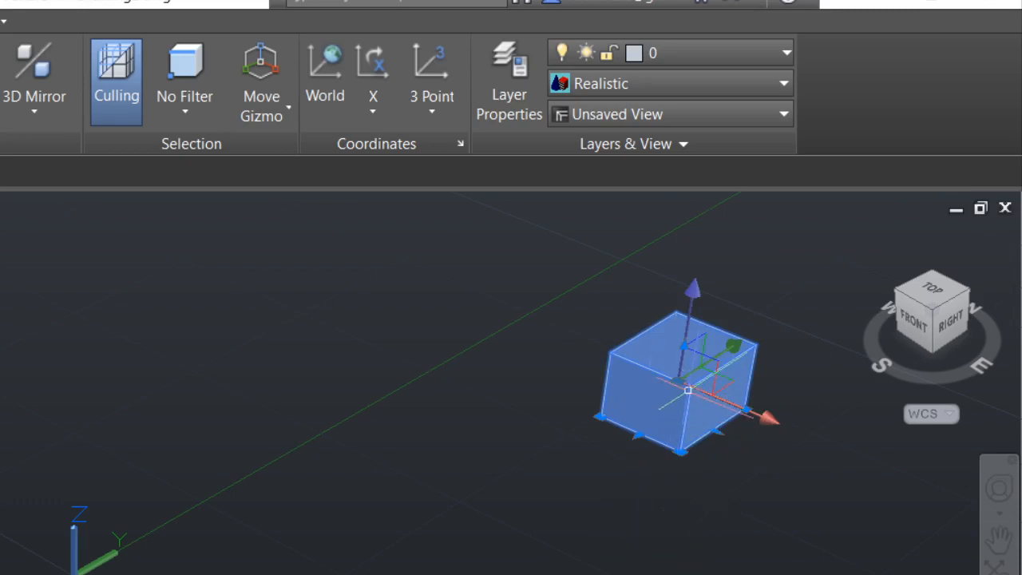
{"action": "key", "text": "Escape"}
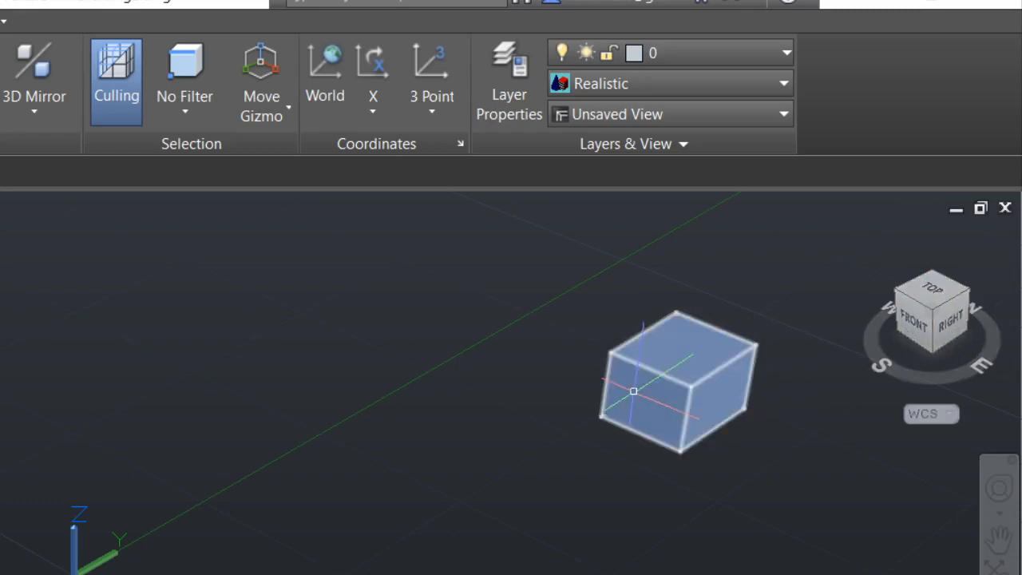
Select the box and look at it in the Top view, centred in the drawing area.
{"action": "left_click", "coordinate": [649, 393]}
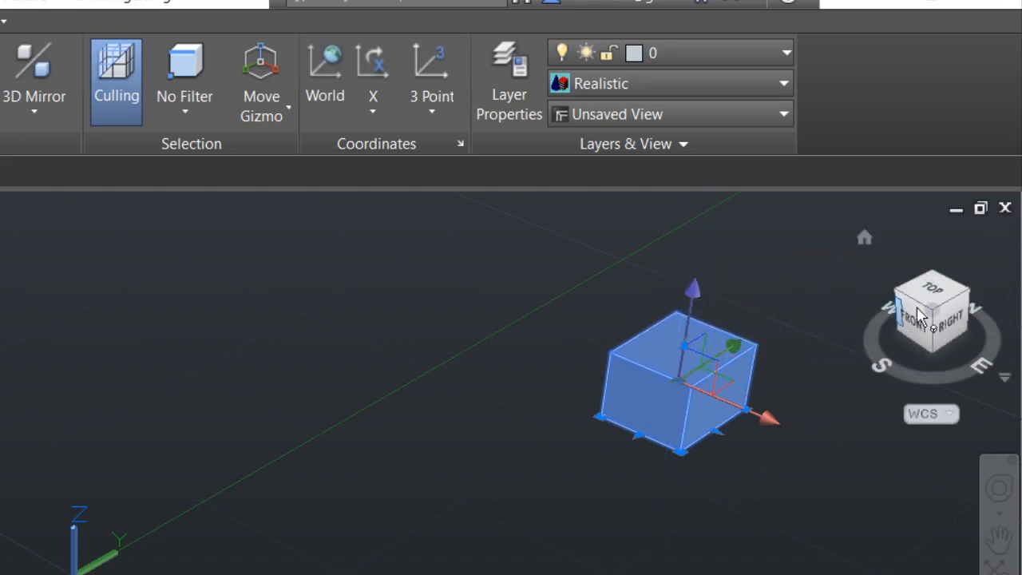
{"action": "left_click", "coordinate": [939, 295]}
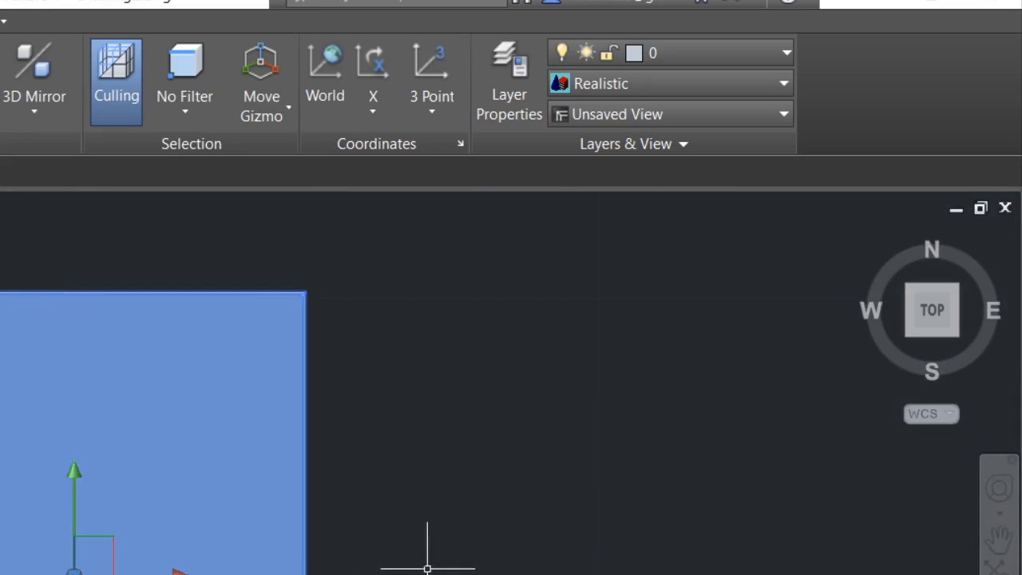
{"action": "scroll", "coordinate": [428, 568], "scroll_direction": "down", "scroll_amount": 2}
{"action": "middle_click_drag", "start_coordinate": [415, 555], "coordinate": [808, 385]}
{"action": "mouse_move", "coordinate": [740, 394]}
{"action": "middle_mouse_down"}
{"action": "mouse_move", "coordinate": [757, 415]}
{"action": "mouse_move", "coordinate": [757, 376]}
{"action": "mouse_move", "coordinate": [735, 377]}
{"action": "middle_mouse_up"}
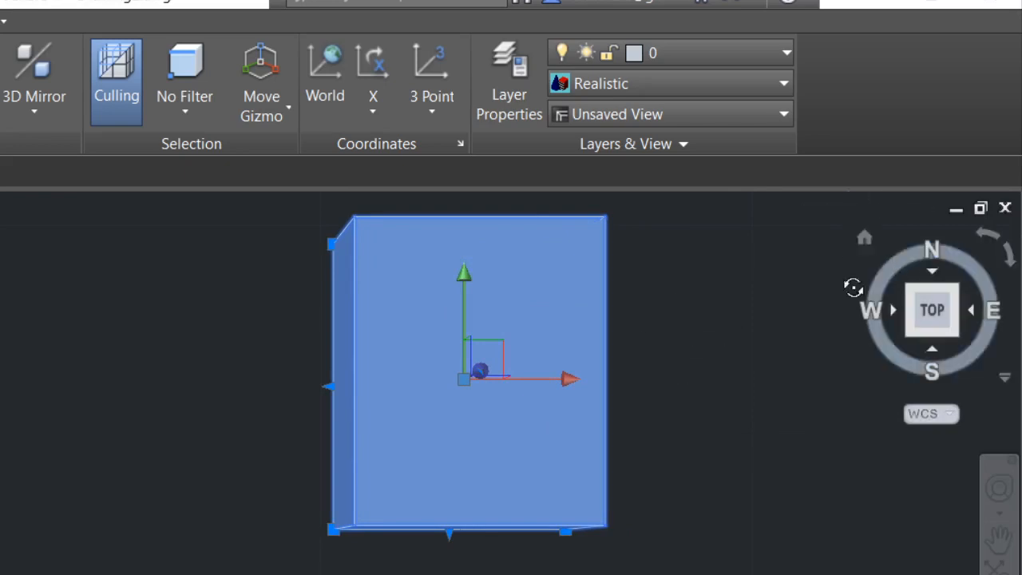
Spin the top view around the compass, view the box from its top-left-front corner, and return to Top.
{"action": "left_click_drag", "start_coordinate": [894, 265], "coordinate": [735, 366]}
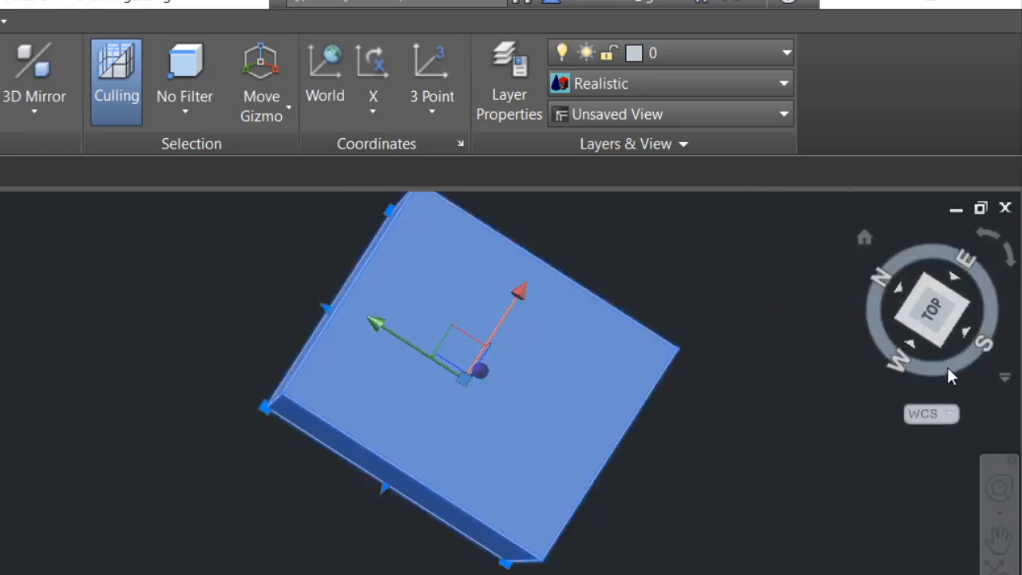
{"action": "left_click", "coordinate": [938, 343]}
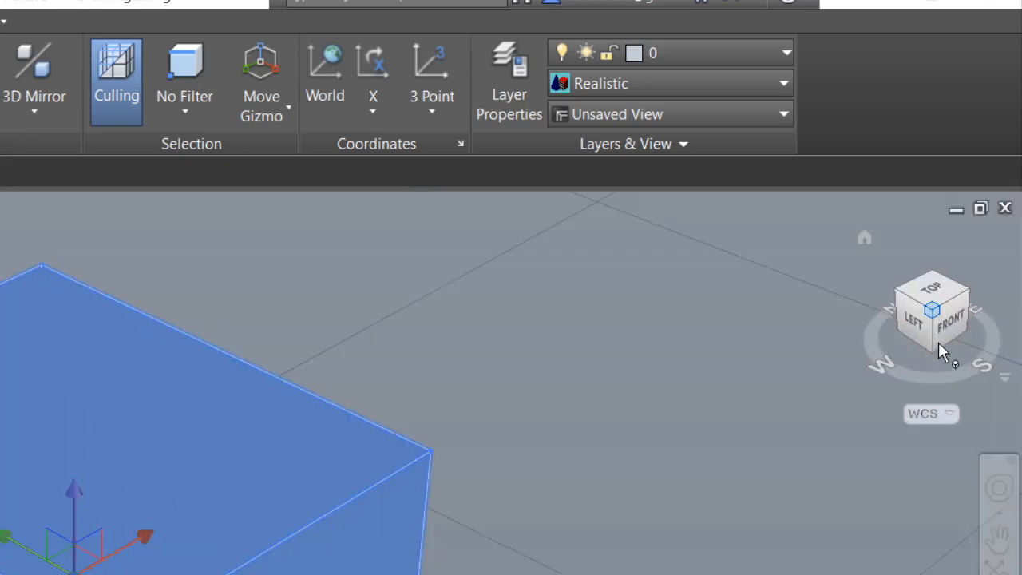
{"action": "left_click", "coordinate": [931, 297]}
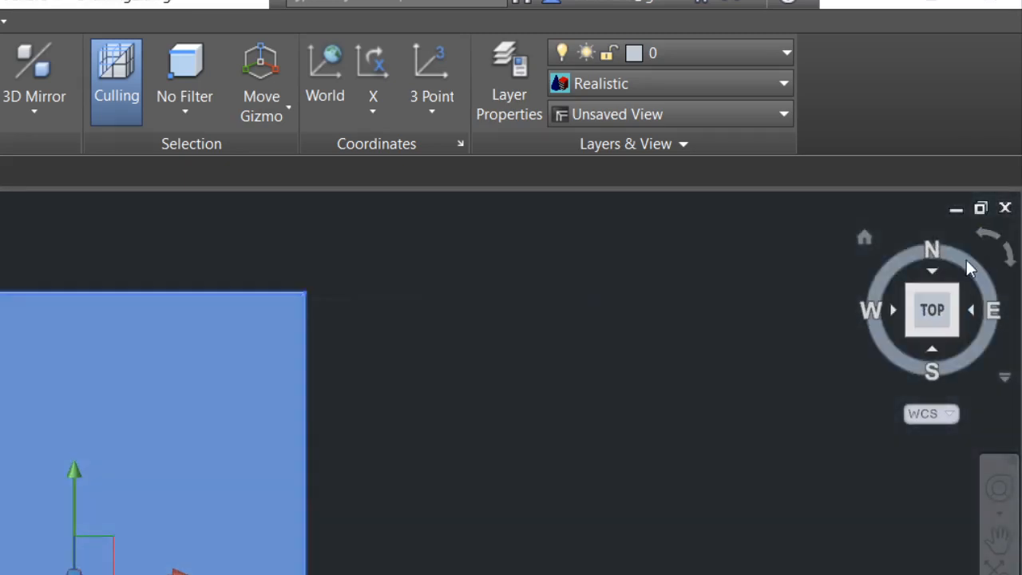
Turn the top view slightly around the compass, and restore the square Top view of the box with north up.
{"action": "left_click_drag", "start_coordinate": [966, 267], "coordinate": [989, 272]}
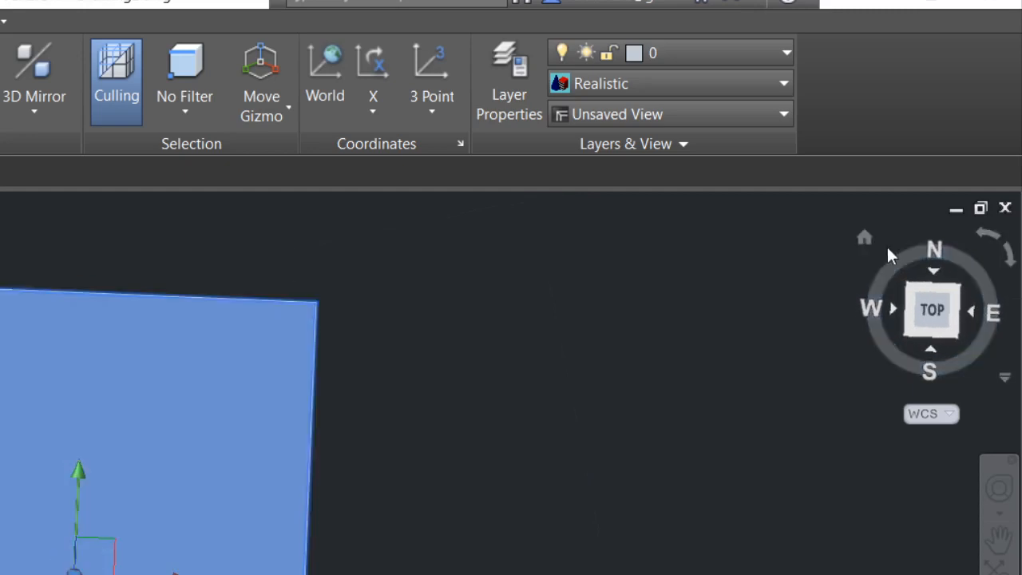
{"action": "left_click", "coordinate": [956, 331]}
{"action": "left_click", "coordinate": [939, 294]}
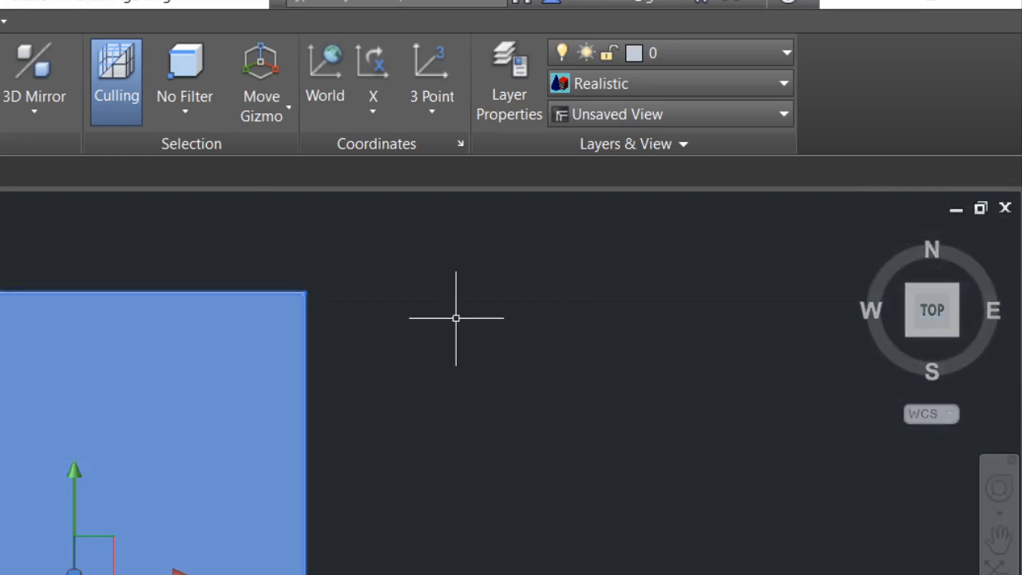
{"action": "scroll", "coordinate": [420, 413], "scroll_direction": "down", "scroll_amount": 2}
{"action": "middle_click_drag", "start_coordinate": [378, 463], "coordinate": [826, 258]}
{"action": "scroll", "coordinate": [746, 338], "scroll_direction": "down", "scroll_amount": 1}
{"action": "middle_click_drag", "start_coordinate": [673, 311], "coordinate": [699, 323]}
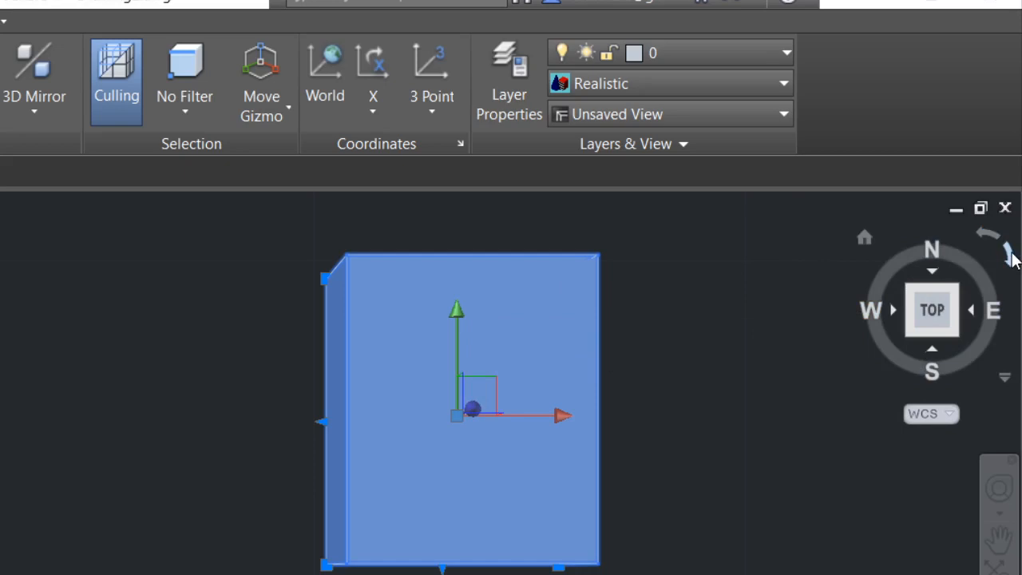
Rotate the top view of the box clockwise in two 90-degree turns so that south points up.
{"action": "left_click", "coordinate": [1008, 254]}
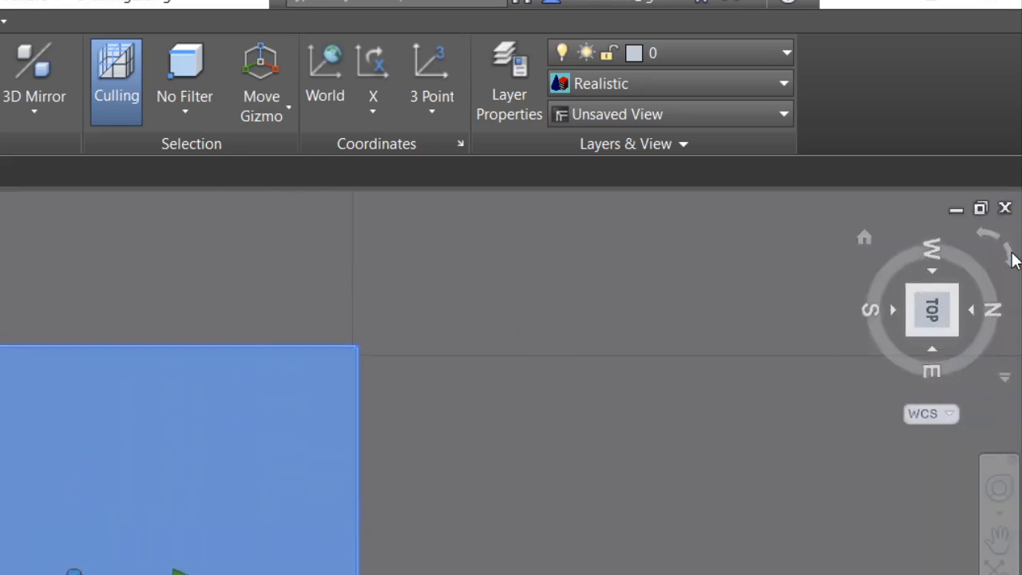
{"action": "middle_click_drag", "start_coordinate": [282, 461], "coordinate": [570, 279]}
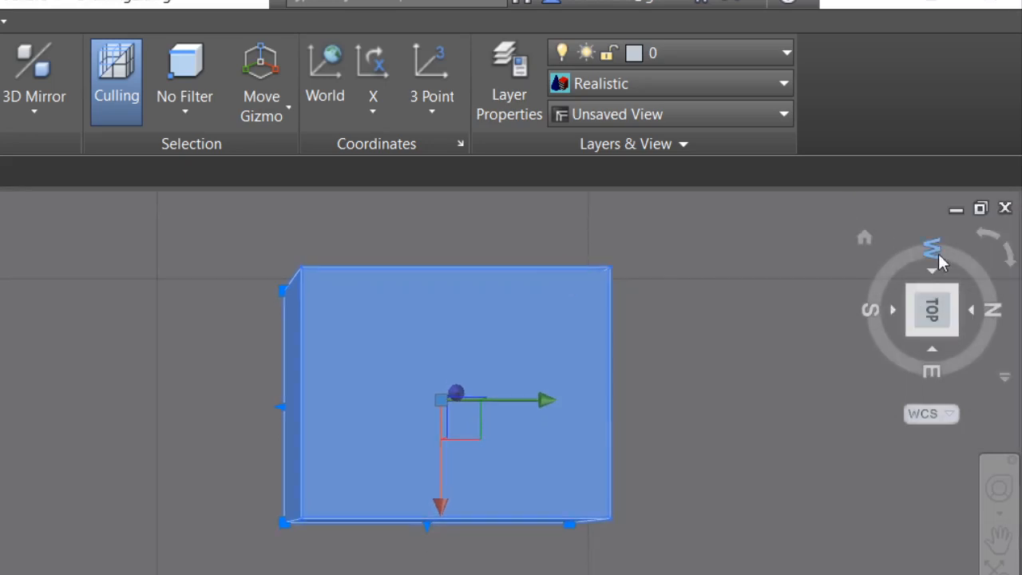
{"action": "left_click", "coordinate": [1009, 262]}
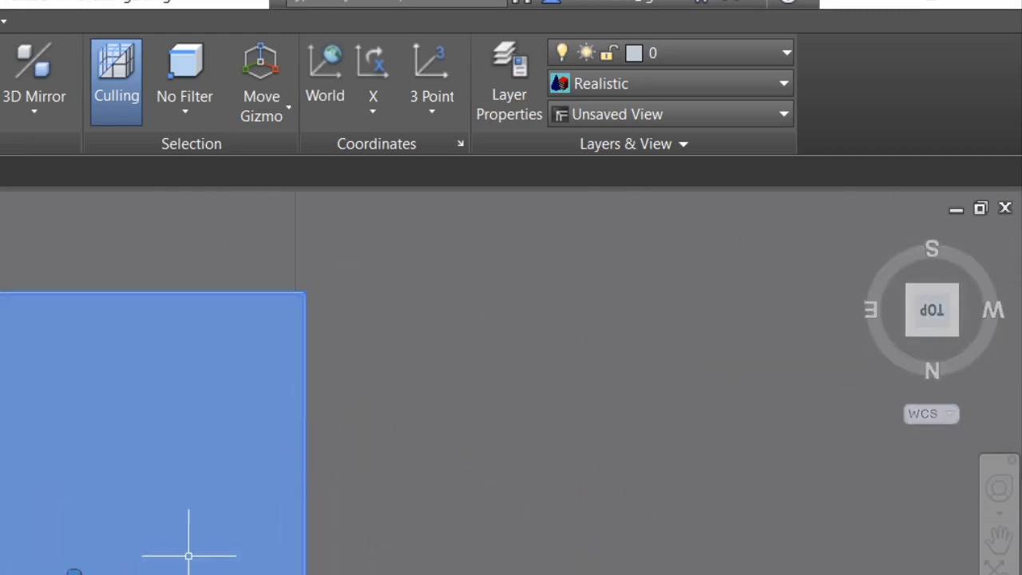
{"action": "middle_click_drag", "start_coordinate": [134, 535], "coordinate": [552, 363]}
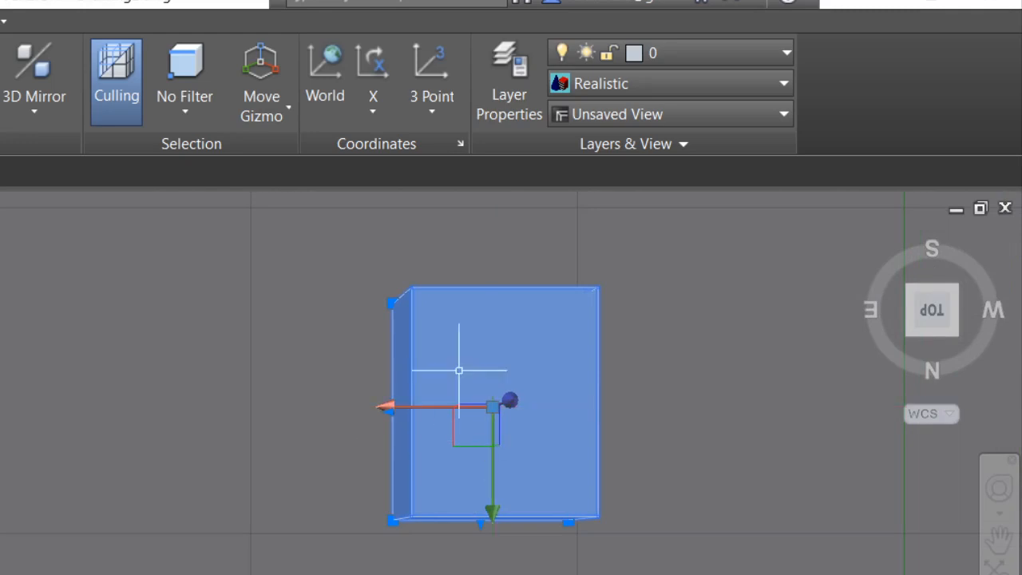
{"action": "mouse_move", "coordinate": [528, 447]}
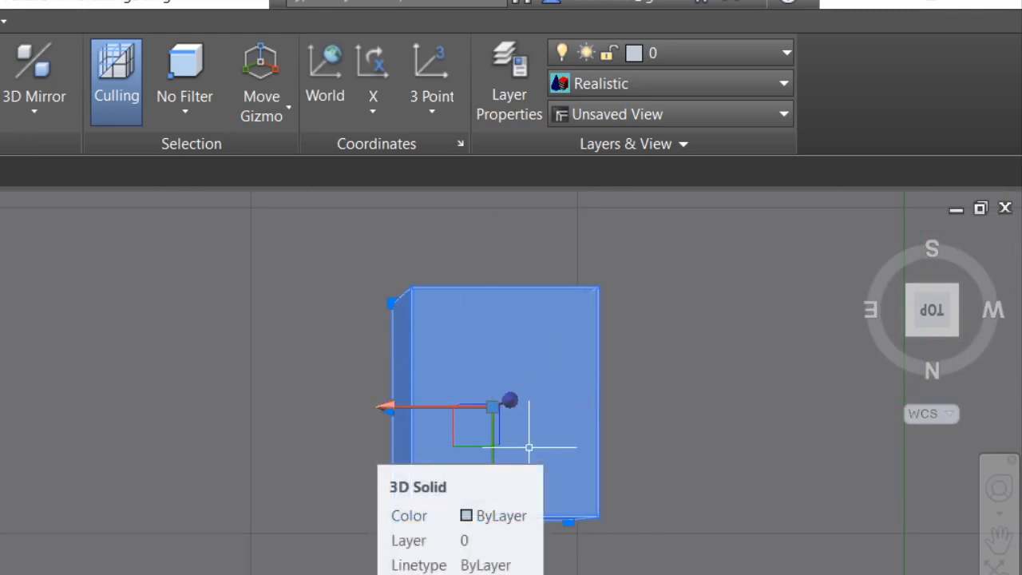
Rotate the top view counterclockwise in two 90-degree turns back to north up, keeping the box in view.
{"action": "mouse_move", "coordinate": [983, 312]}
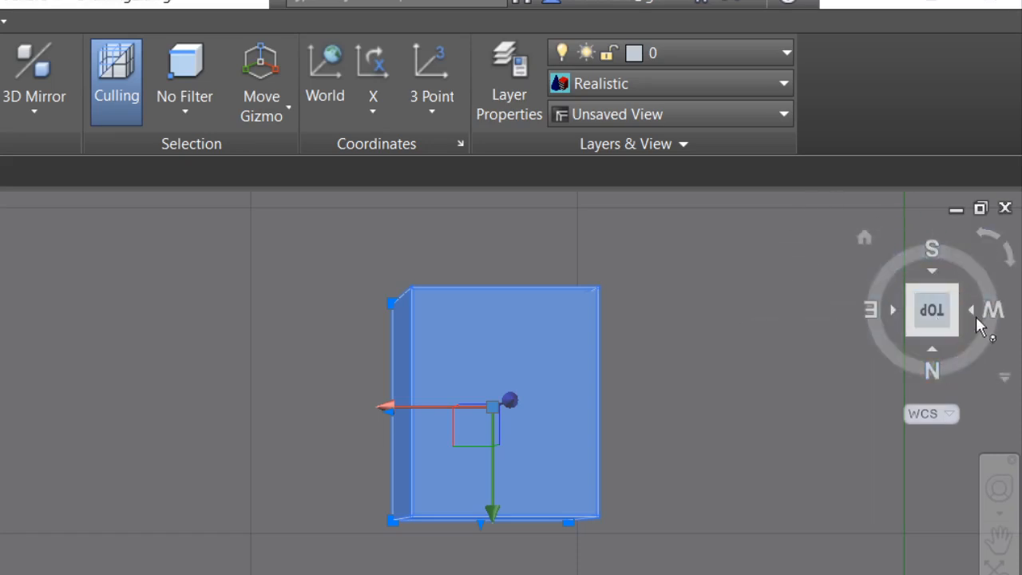
{"action": "left_click", "coordinate": [981, 231]}
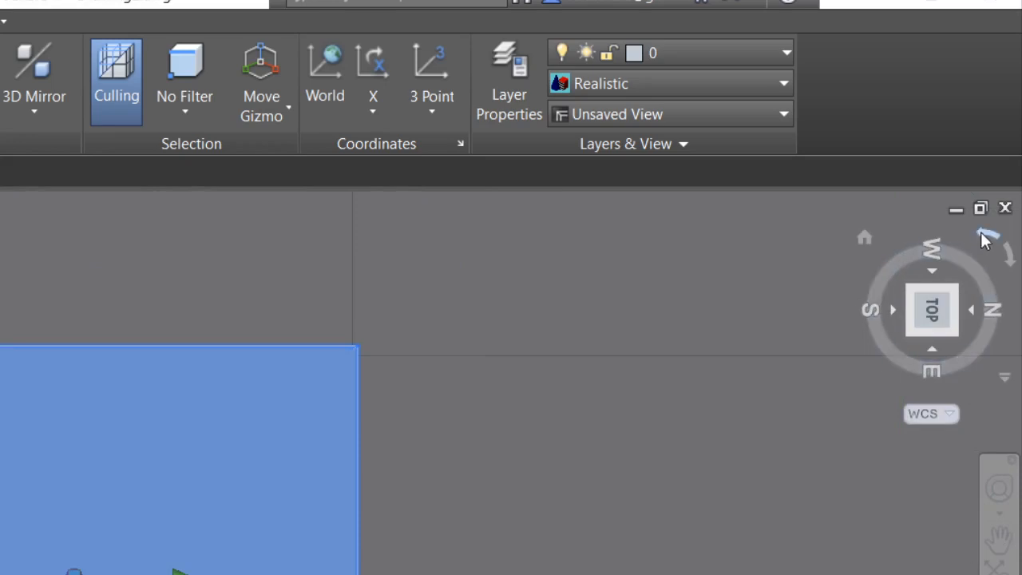
{"action": "left_click", "coordinate": [985, 238]}
{"action": "middle_click_drag", "start_coordinate": [481, 428], "coordinate": [817, 322]}
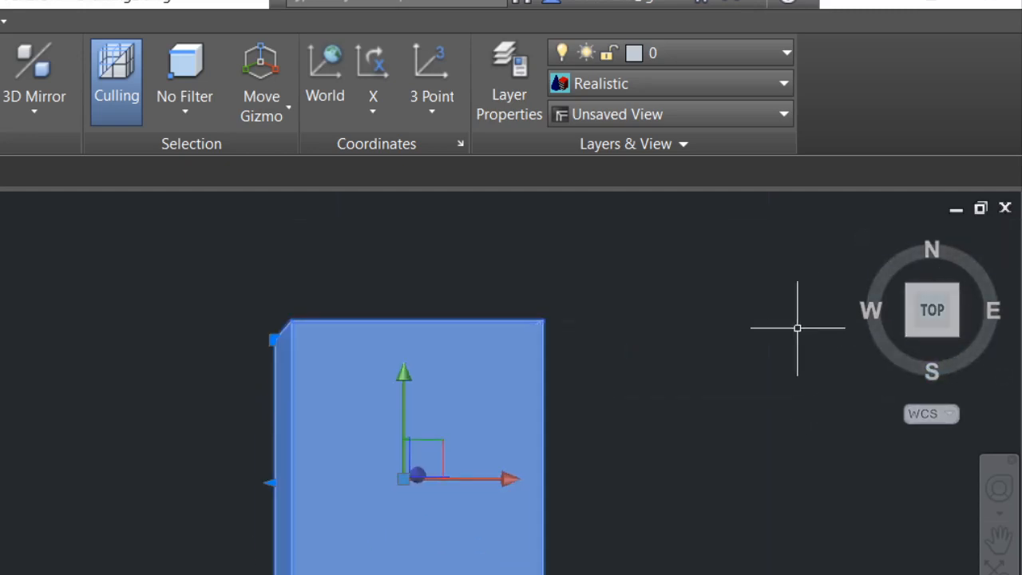
{"action": "middle_click_drag", "start_coordinate": [597, 353], "coordinate": [737, 267]}
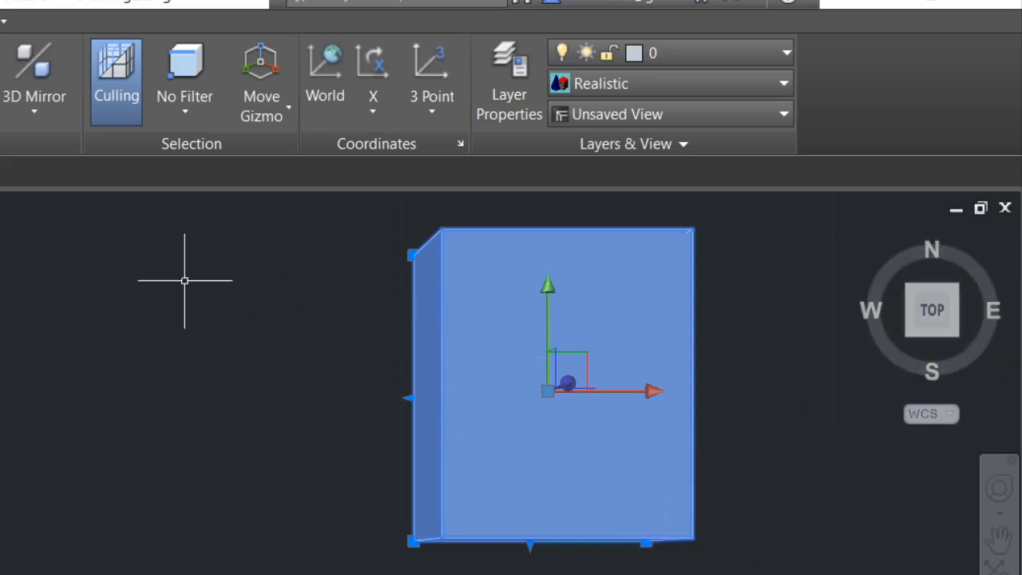
Deselect and reselect the box, and view it isometrically from its top-front-right corner.
{"action": "key", "text": "Escape"}
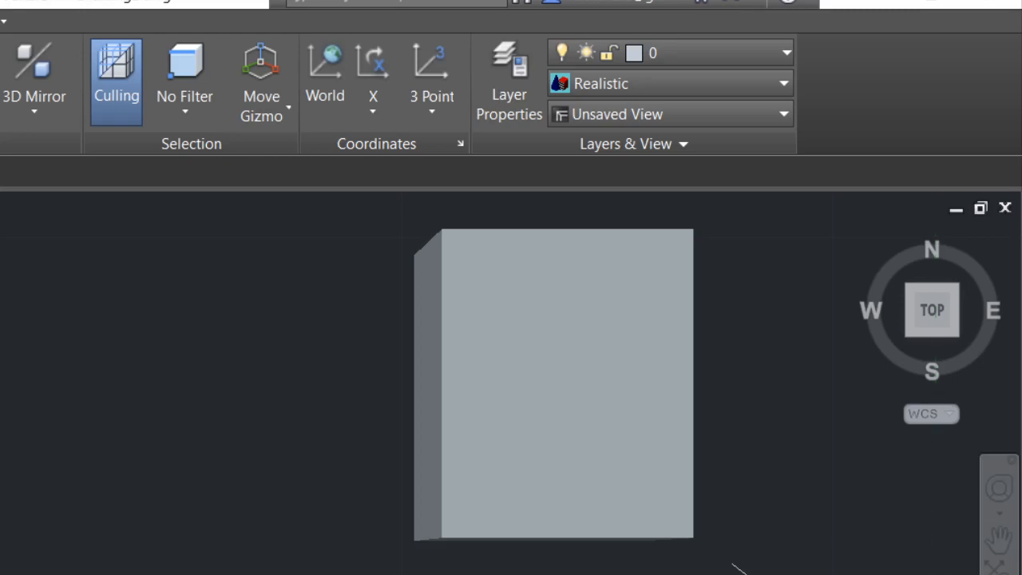
{"action": "left_click", "coordinate": [597, 391]}
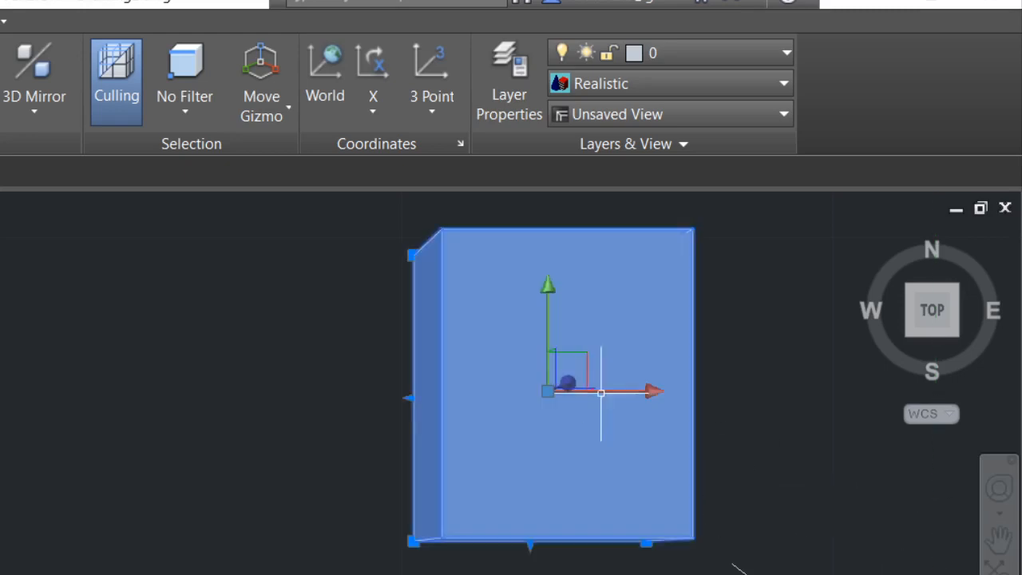
{"action": "left_click", "coordinate": [955, 333]}
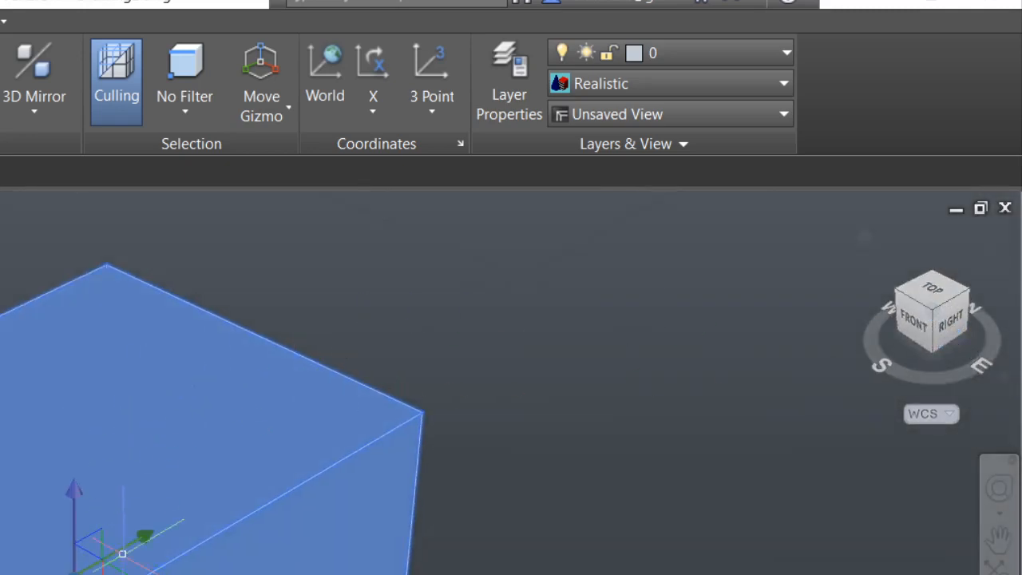
{"action": "middle_click_drag", "start_coordinate": [184, 511], "coordinate": [598, 376]}
{"action": "scroll", "coordinate": [589, 331], "scroll_direction": "down", "scroll_amount": 2}
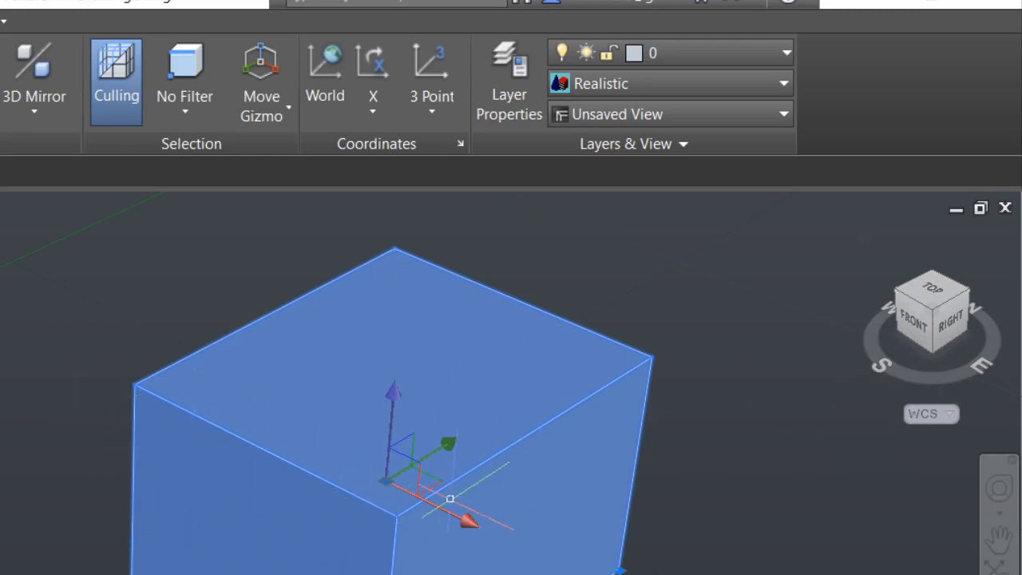
{"action": "scroll", "coordinate": [414, 574], "scroll_direction": "down", "scroll_amount": 2}
{"action": "middle_click_drag", "start_coordinate": [415, 574], "coordinate": [667, 553]}
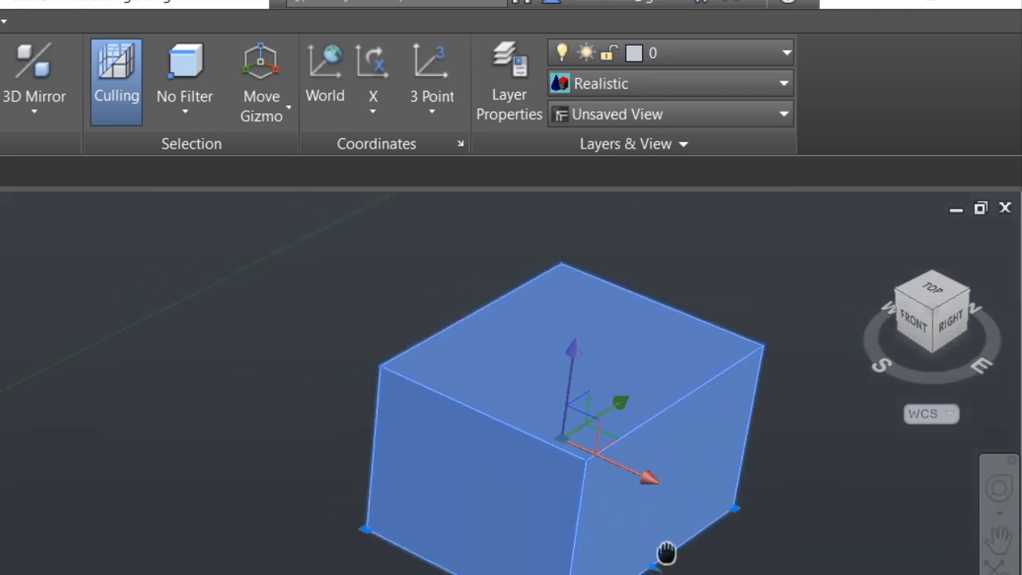
View the box edge-on from the vertical edge between its Front and Right faces, centred in the drawing area.
{"action": "left_click", "coordinate": [934, 336]}
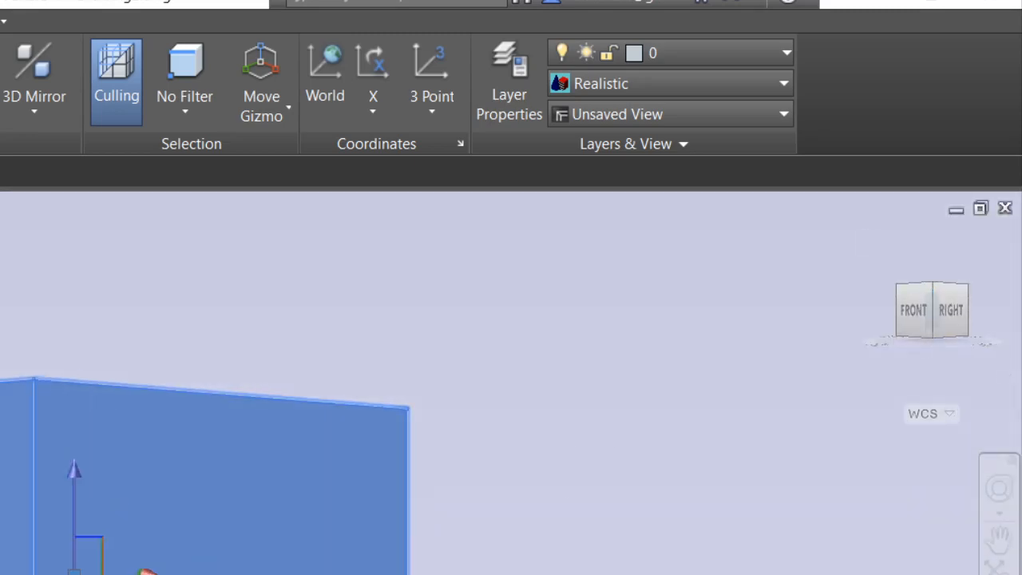
{"action": "middle_click_drag", "start_coordinate": [12, 532], "coordinate": [616, 370]}
{"action": "scroll", "coordinate": [435, 459], "scroll_direction": "down", "scroll_amount": 1}
{"action": "scroll", "coordinate": [435, 459], "scroll_direction": "down", "scroll_amount": 1}
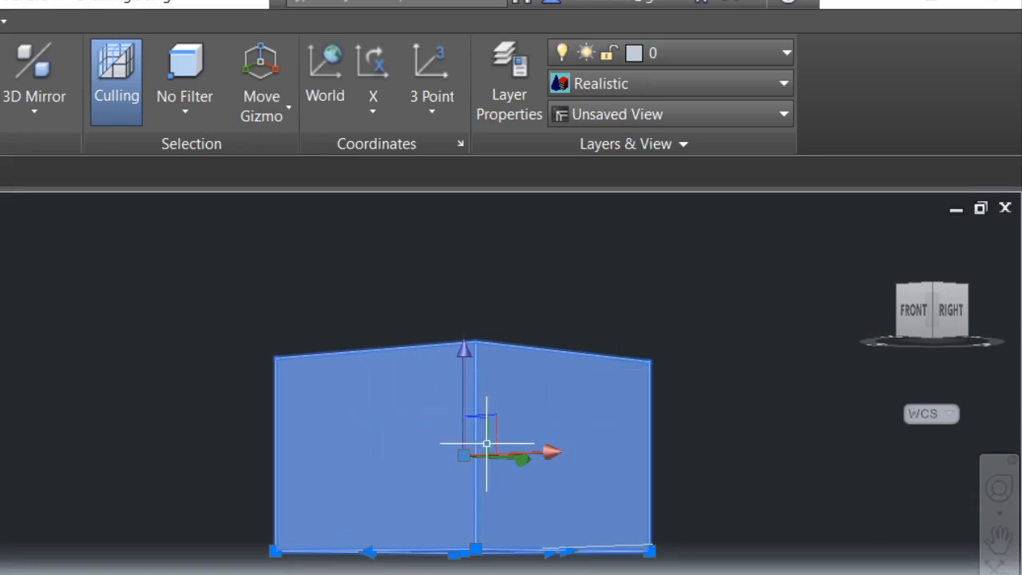
View the box from below at its bottom-front-right corner and bring it into the drawing area.
{"action": "left_click", "coordinate": [932, 334]}
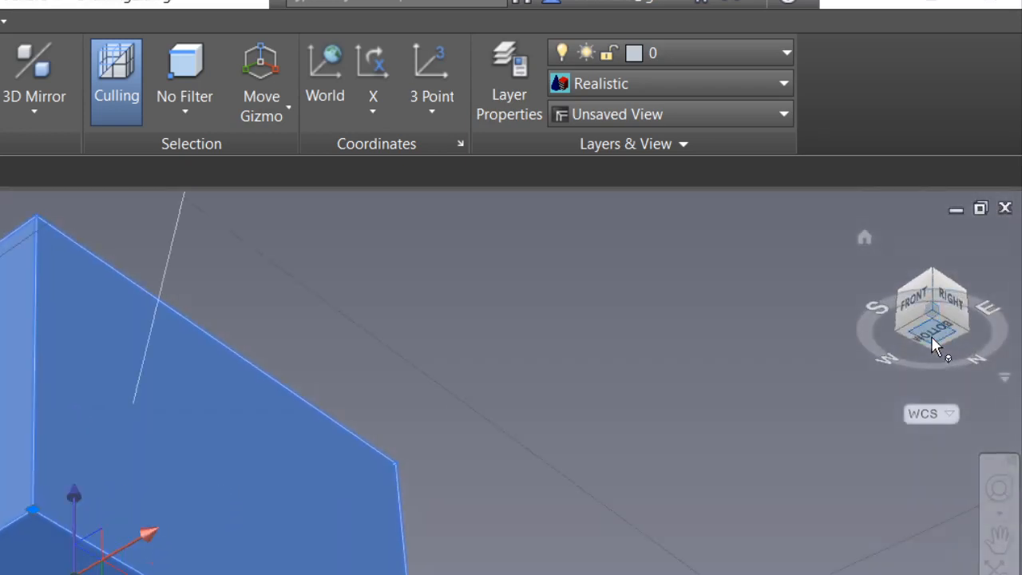
{"action": "middle_click_drag", "start_coordinate": [202, 440], "coordinate": [623, 388]}
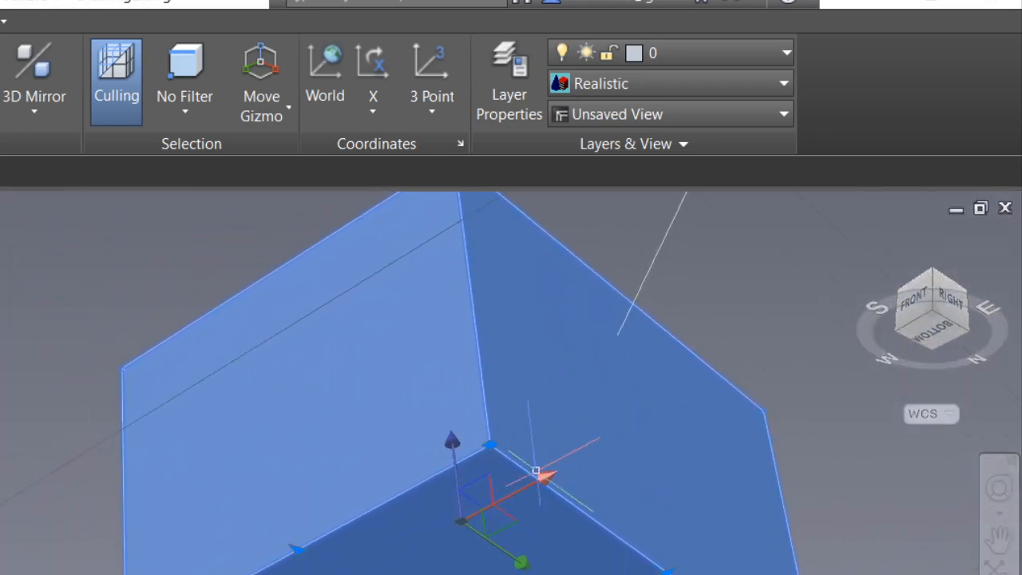
{"action": "middle_click_drag", "start_coordinate": [496, 470], "coordinate": [553, 422]}
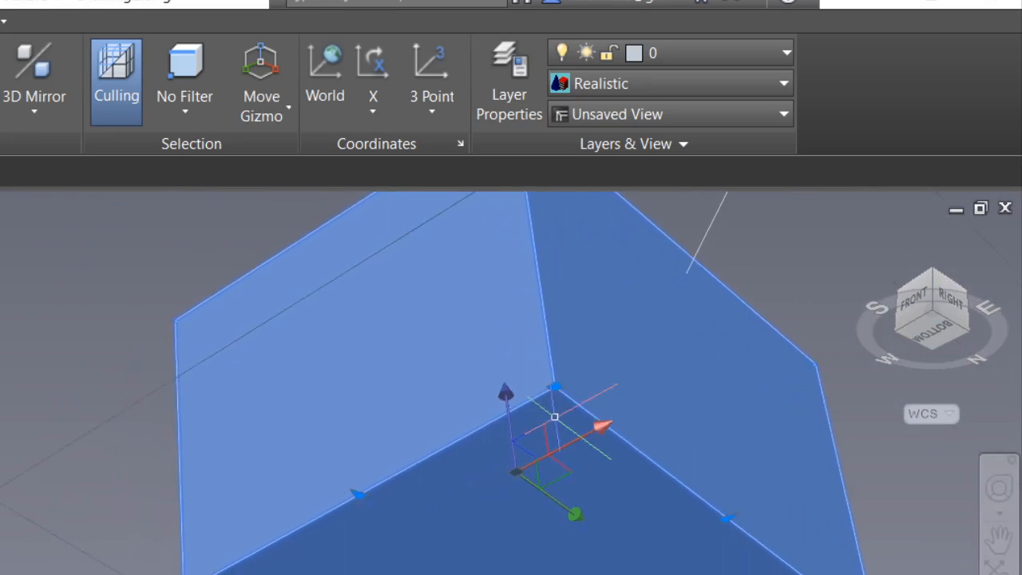
{"action": "scroll", "coordinate": [554, 418], "scroll_direction": "down", "scroll_amount": 2}
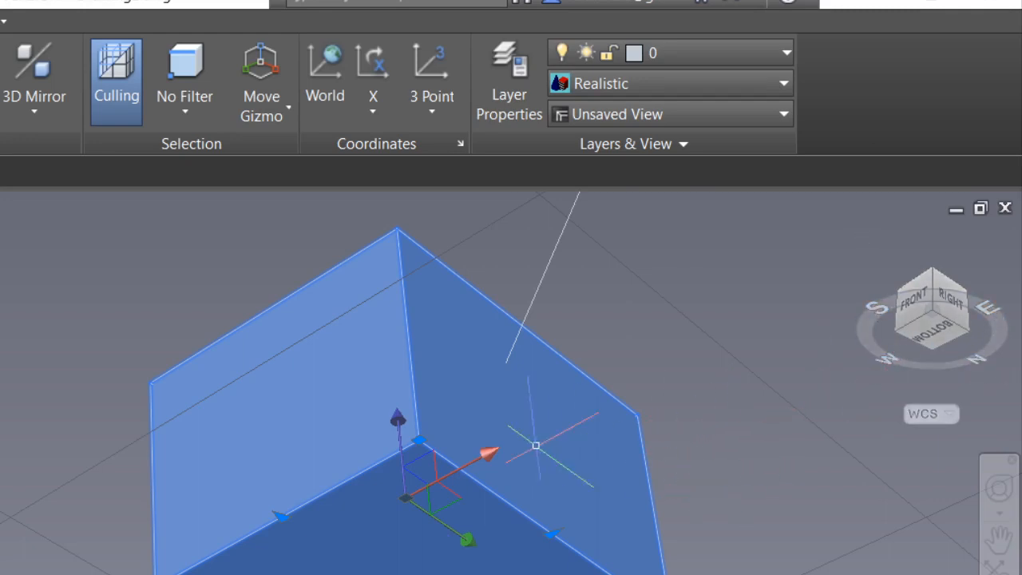
View the box from its bottom-left-front corner, keeping it in the drawing area.
{"action": "left_click", "coordinate": [898, 326]}
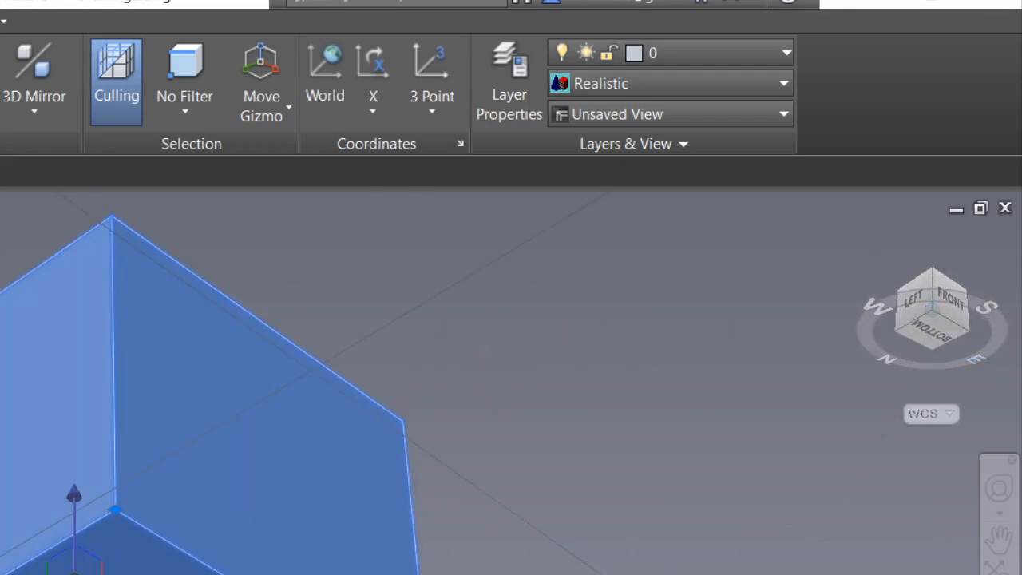
{"action": "scroll", "coordinate": [263, 392], "scroll_direction": "down", "scroll_amount": 2}
{"action": "middle_click_drag", "start_coordinate": [263, 392], "coordinate": [633, 270]}
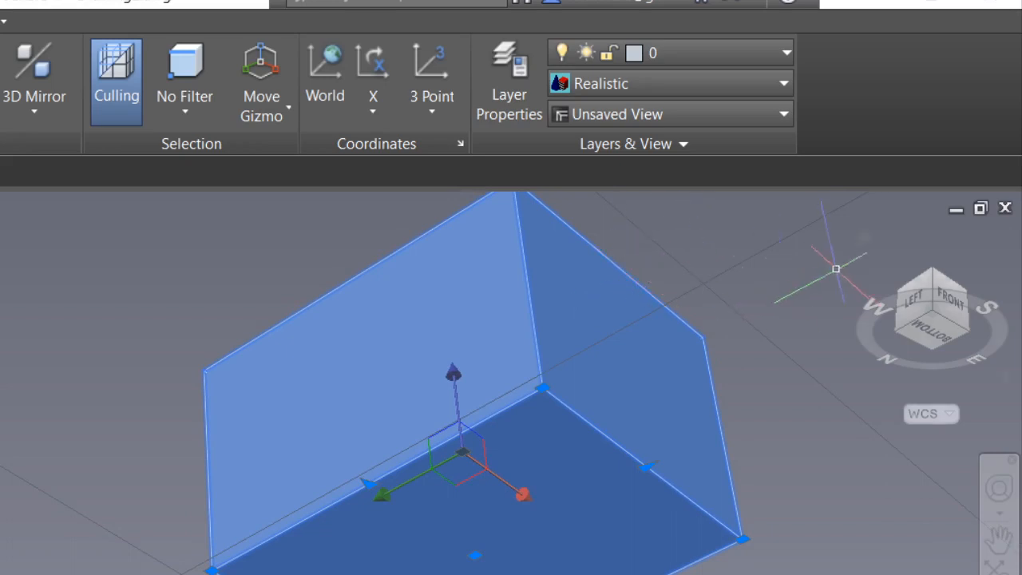
View the box edge-on from the vertical edge between its Left and Front faces, centred in the drawing area.
{"action": "left_click", "coordinate": [934, 294]}
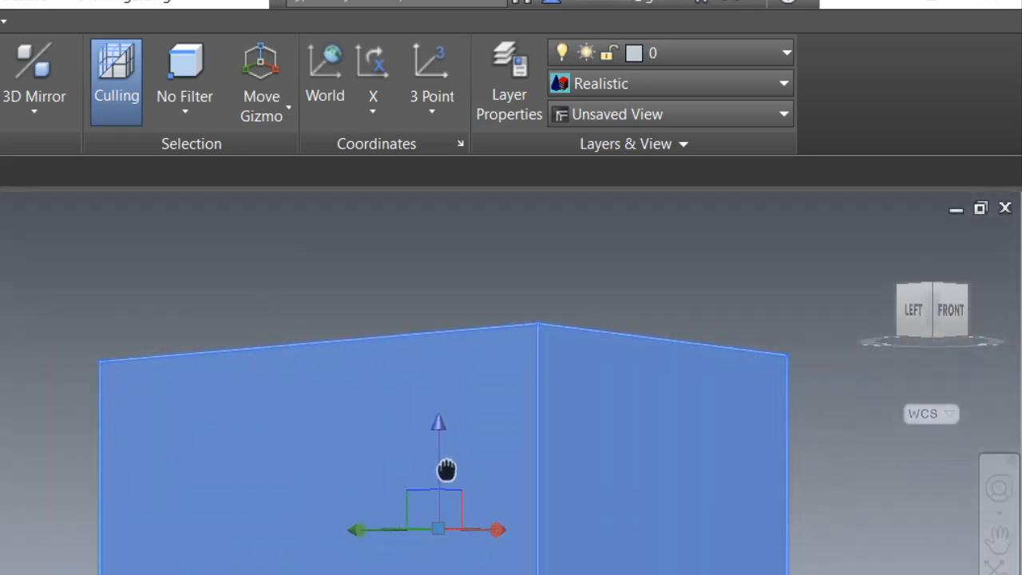
{"action": "middle_click_drag", "start_coordinate": [530, 472], "coordinate": [566, 342]}
{"action": "scroll", "coordinate": [502, 375], "scroll_direction": "down", "scroll_amount": 2}
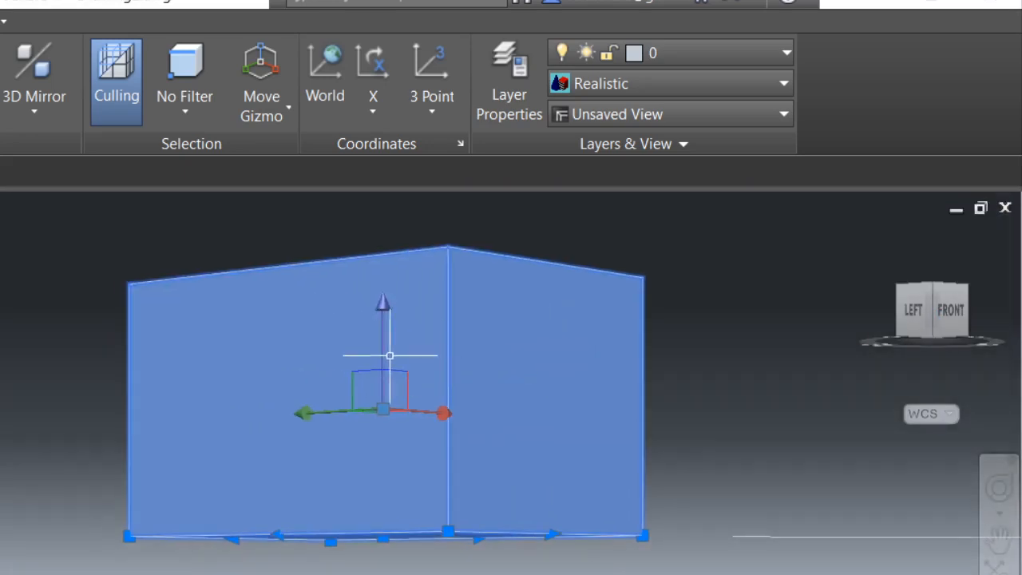
View the box isometrically from its top-left-front corner and fit it into the drawing area.
{"action": "left_click", "coordinate": [933, 287]}
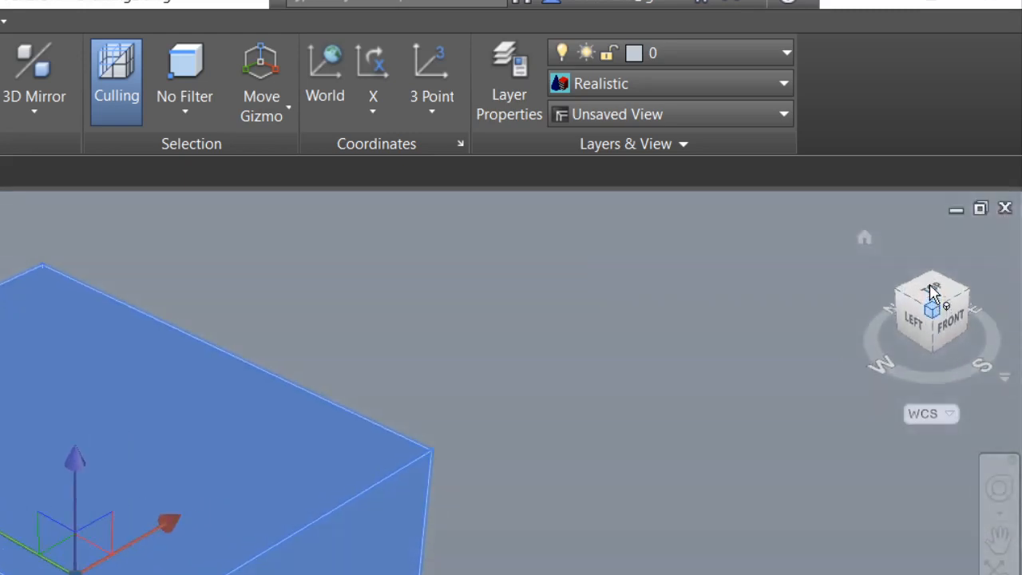
{"action": "middle_click_drag", "start_coordinate": [244, 574], "coordinate": [390, 561]}
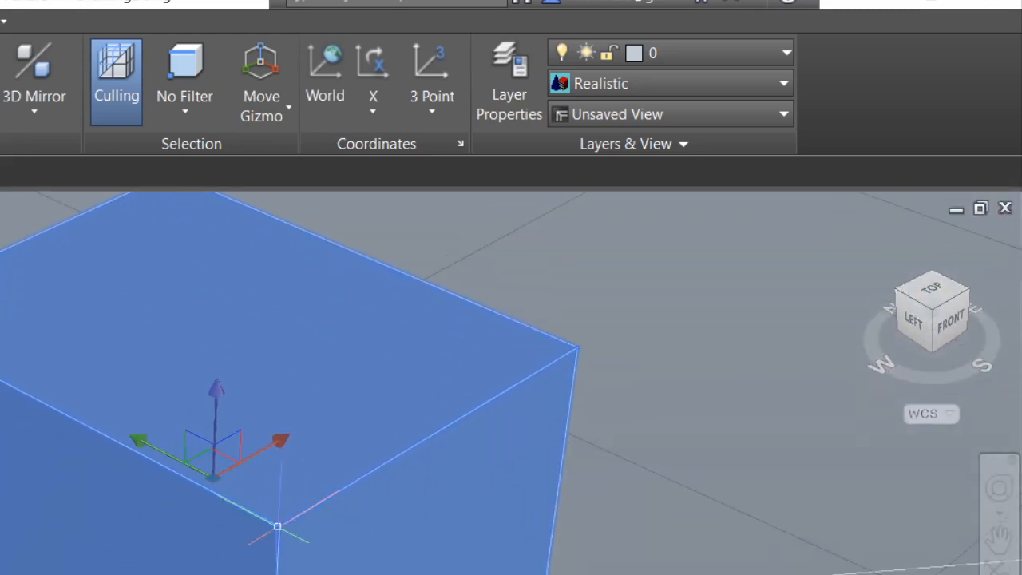
{"action": "scroll", "coordinate": [273, 524], "scroll_direction": "down", "scroll_amount": 3}
{"action": "middle_click_drag", "start_coordinate": [256, 548], "coordinate": [561, 450]}
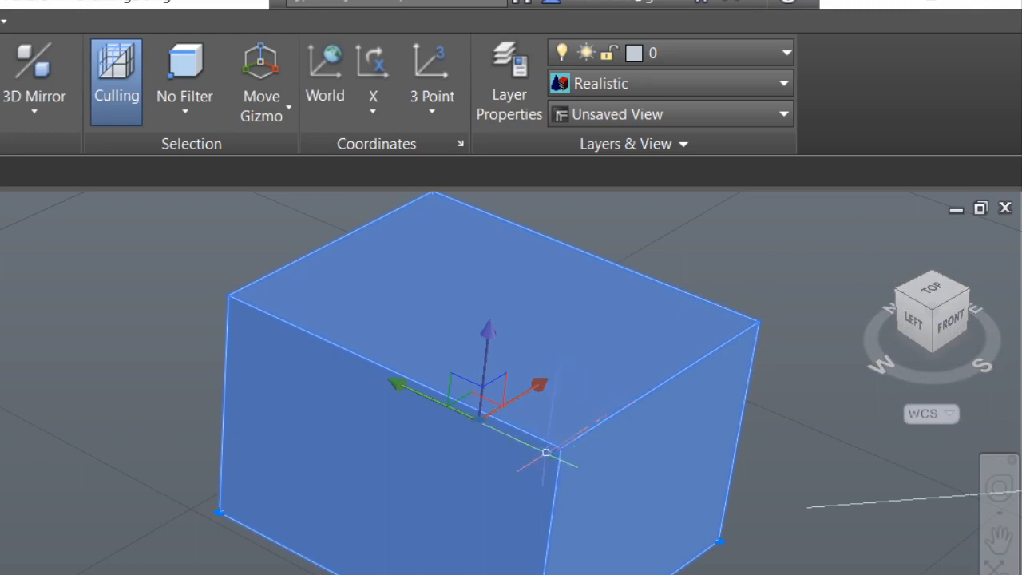
{"action": "mouse_move", "coordinate": [565, 455]}
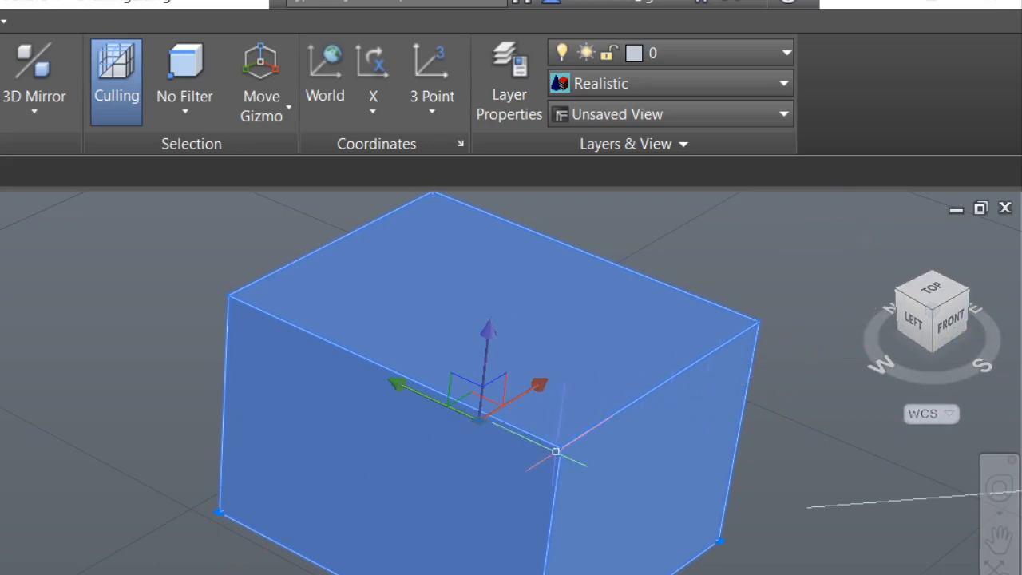
Switch the isometric view to the box's top-front-right corner and back to its top-left-front corner.
{"action": "left_click", "coordinate": [964, 293]}
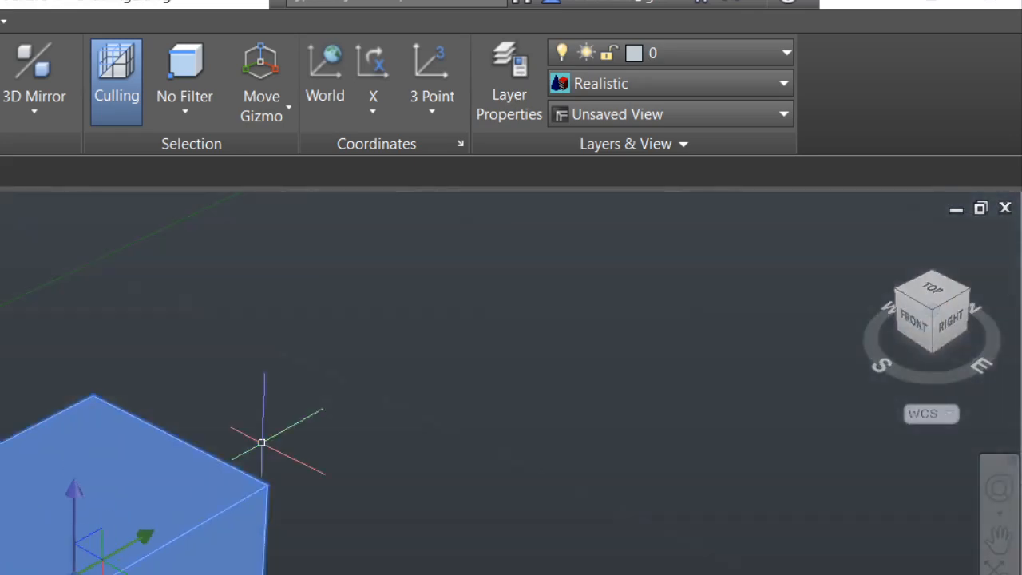
{"action": "middle_click_drag", "start_coordinate": [261, 442], "coordinate": [671, 258]}
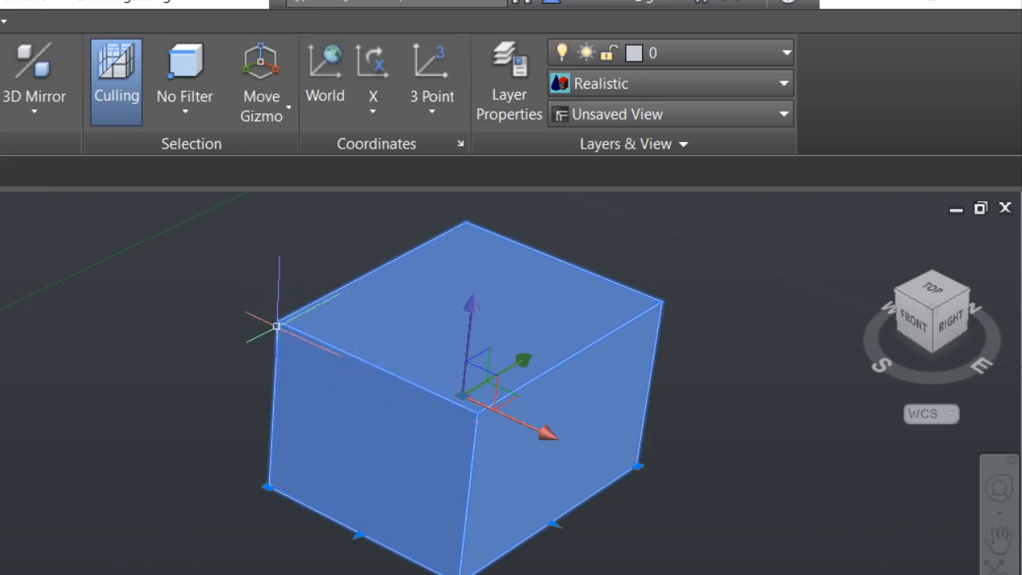
{"action": "left_click", "coordinate": [901, 294]}
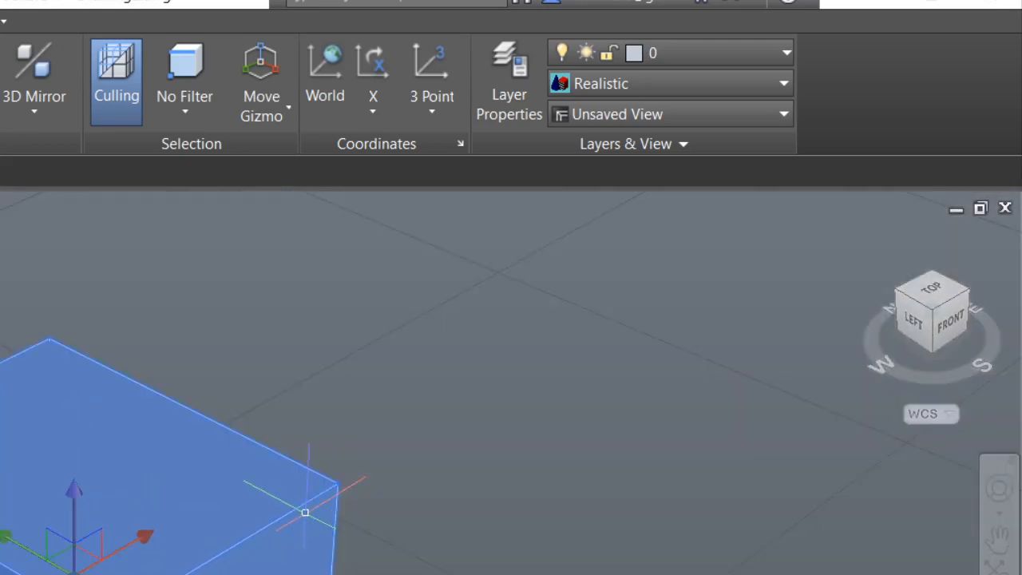
{"action": "middle_click_drag", "start_coordinate": [305, 512], "coordinate": [621, 381]}
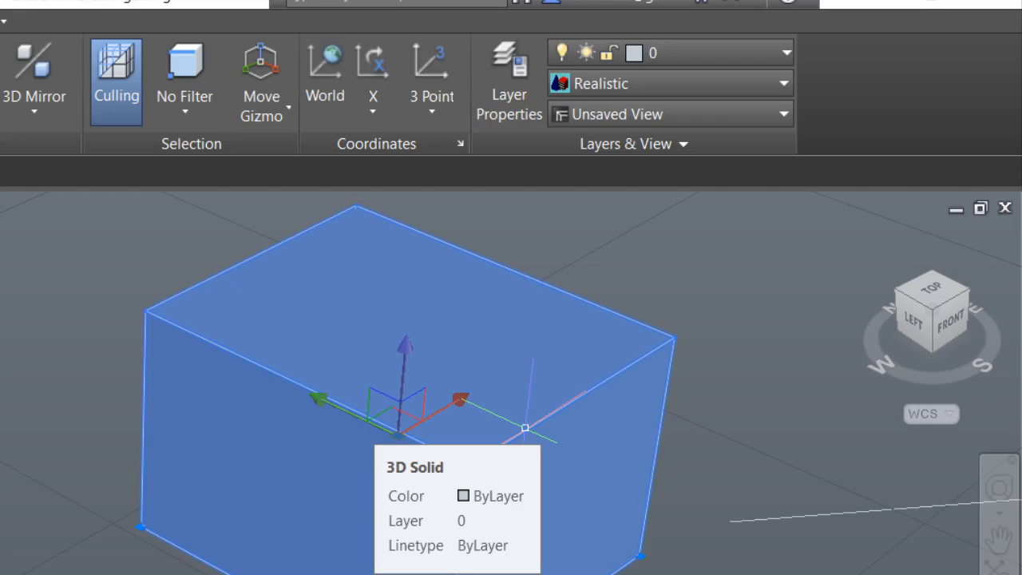
Return to the isometric view from the box's top-front-right corner, keeping the box in view.
{"action": "left_click", "coordinate": [951, 327]}
{"action": "middle_click_drag", "start_coordinate": [308, 450], "coordinate": [655, 302]}
{"action": "scroll", "coordinate": [654, 303], "scroll_direction": "down", "scroll_amount": 2}
{"action": "middle_click_drag", "start_coordinate": [595, 335], "coordinate": [709, 319]}
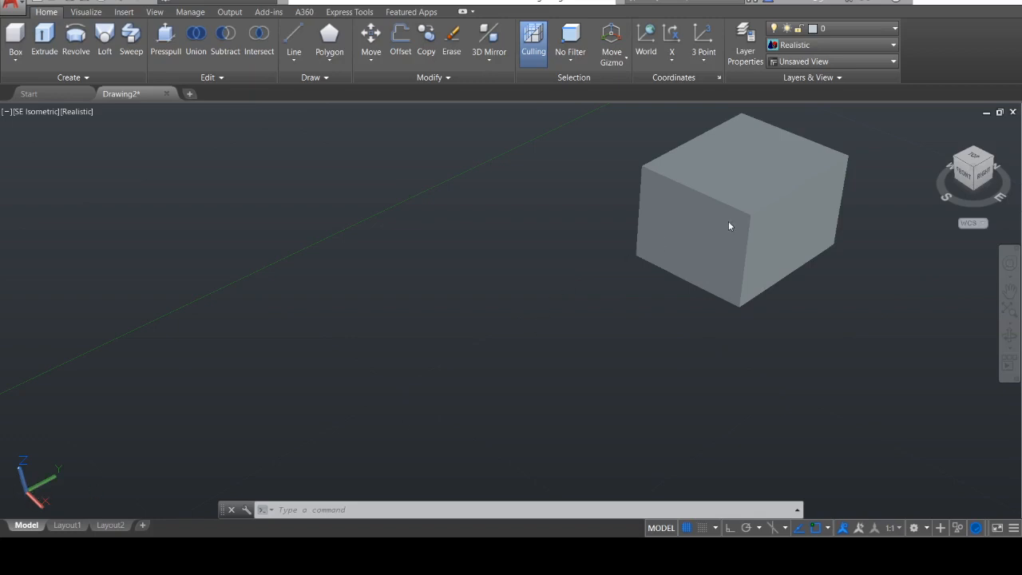
Move the box from the midpoint of its bottom front edge to the origin at 0,0,0.
{"action": "left_click", "coordinate": [704, 223]}
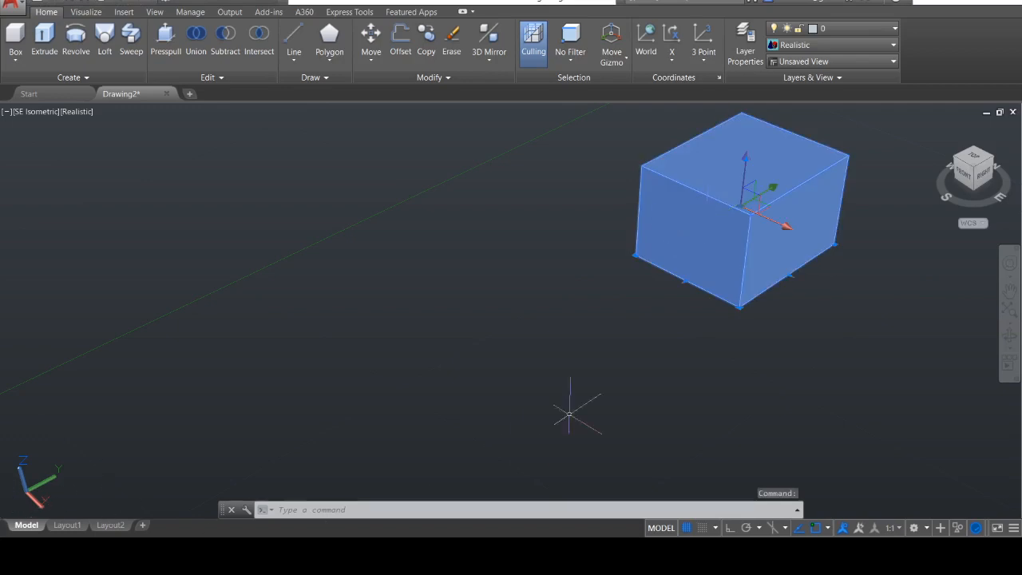
{"action": "type", "text": "m"}
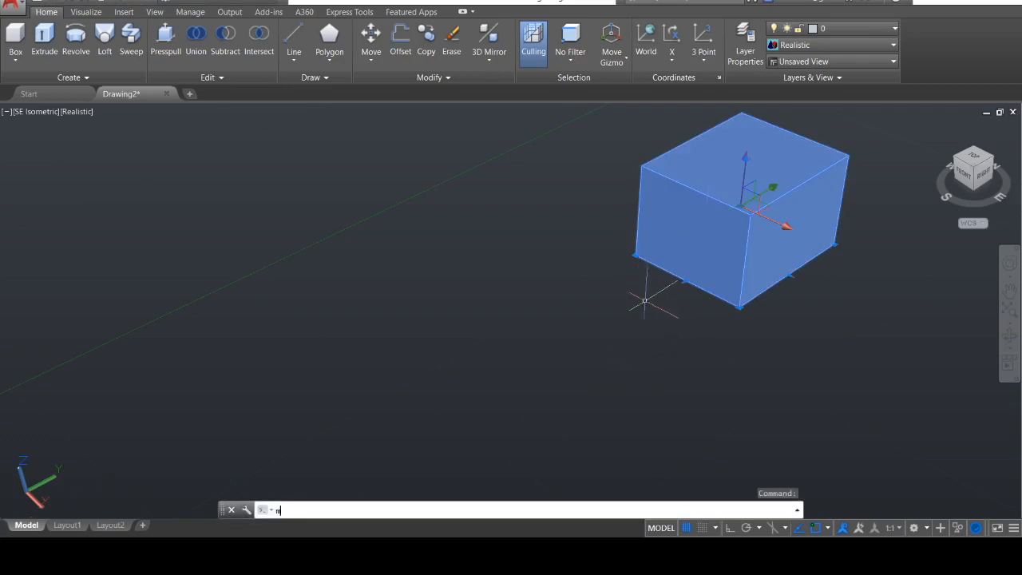
{"action": "key", "text": "Return"}
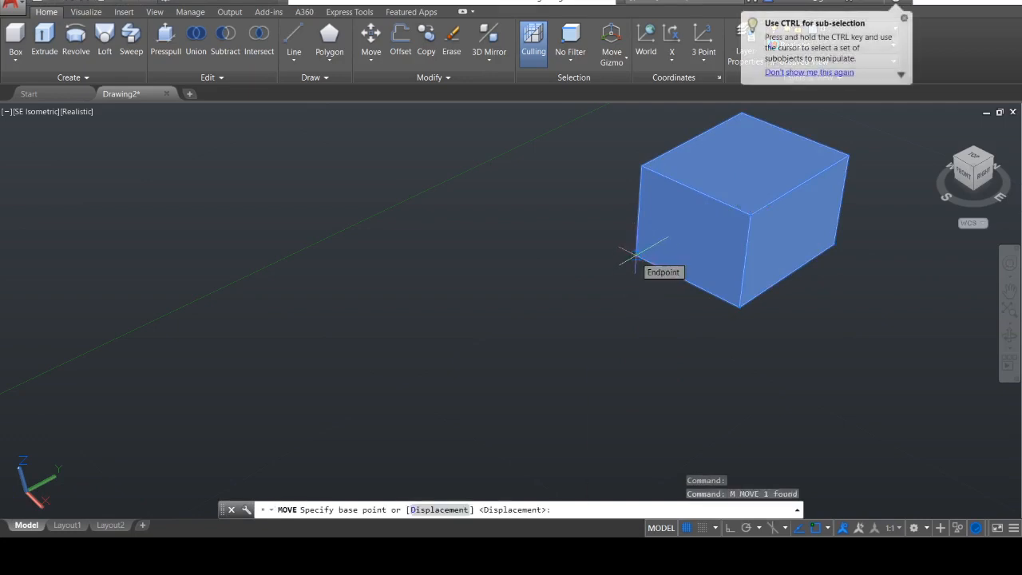
{"action": "left_click", "coordinate": [685, 280]}
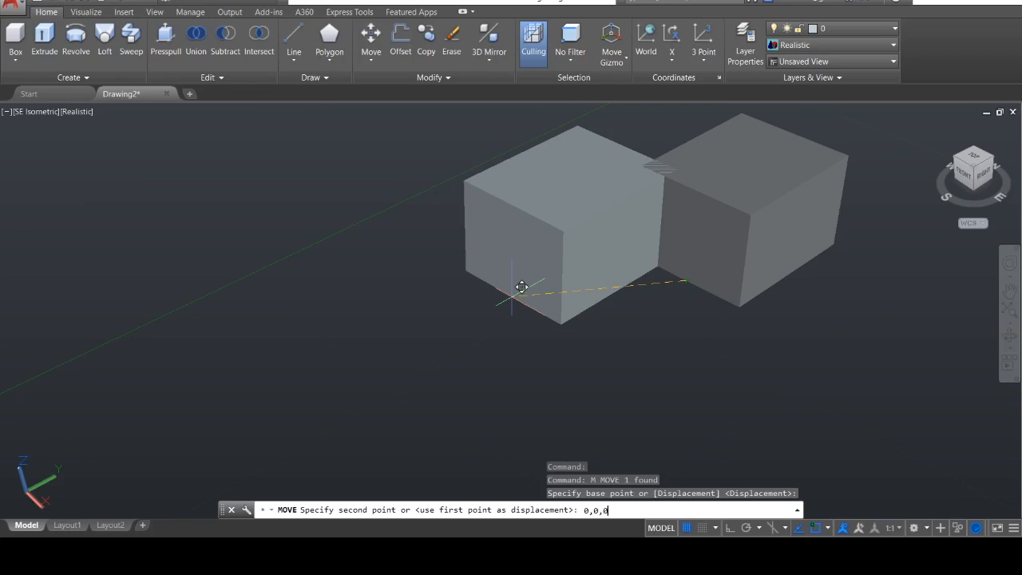
{"action": "key", "text": "Return"}
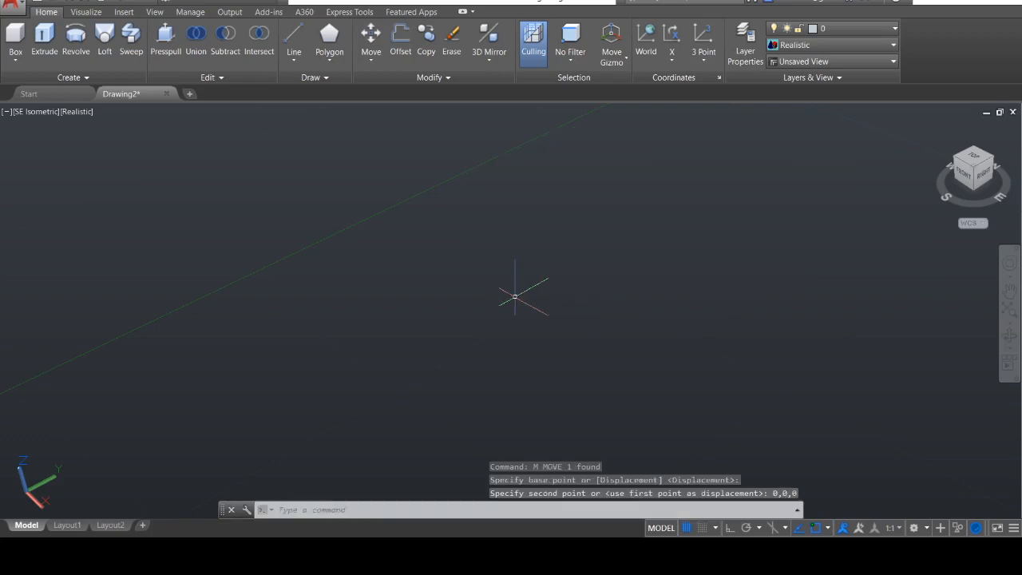
Locate the moved box at the origin and examine its bottom front edge against the UCS icon up close.
{"action": "scroll", "coordinate": [511, 297], "scroll_direction": "down", "scroll_amount": 3}
{"action": "scroll", "coordinate": [222, 384], "scroll_direction": "up", "scroll_amount": 2}
{"action": "middle_click_drag", "start_coordinate": [222, 383], "coordinate": [552, 319]}
{"action": "left_click", "coordinate": [482, 329]}
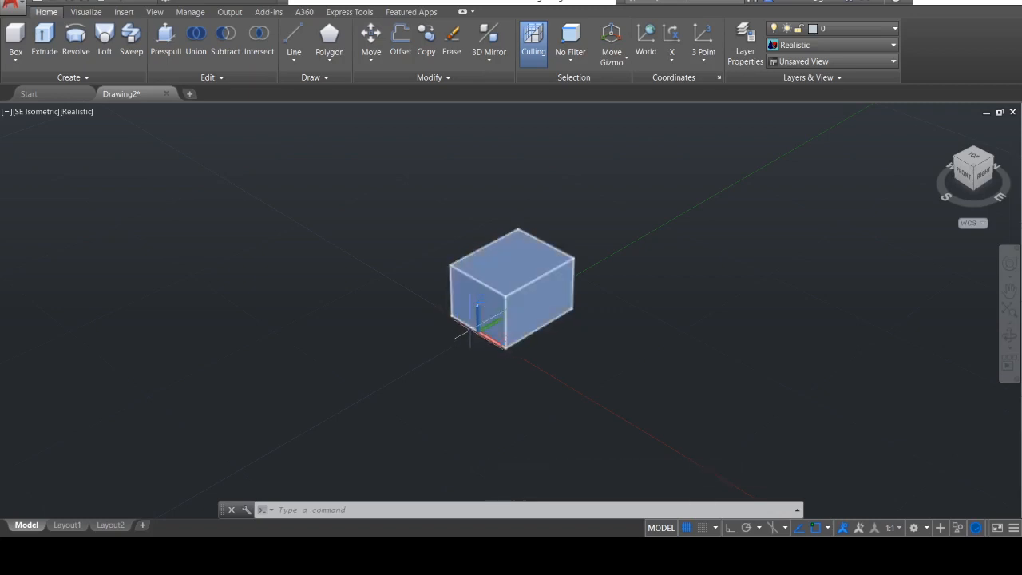
{"action": "scroll", "coordinate": [480, 331], "scroll_direction": "up", "scroll_amount": 6}
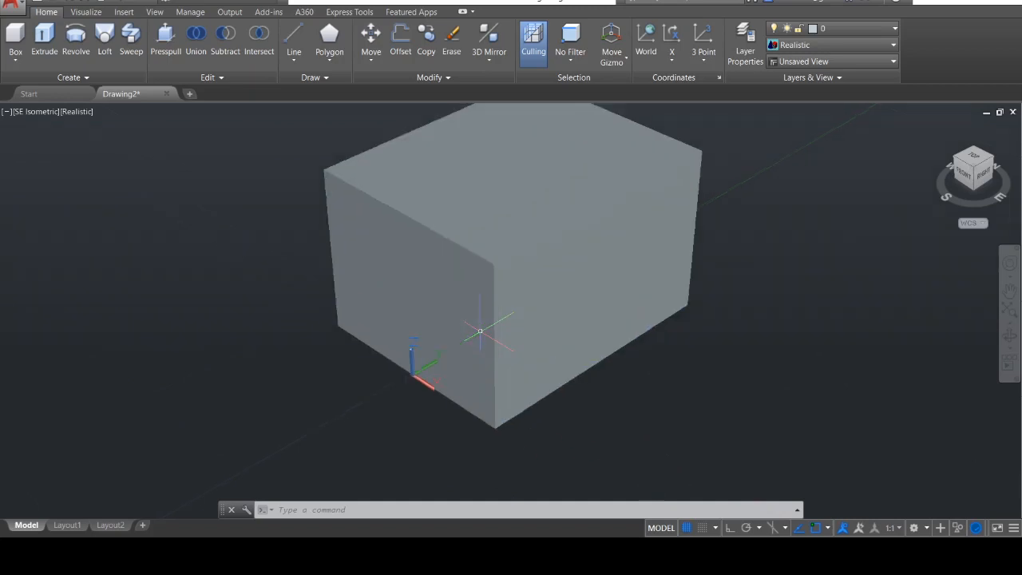
{"action": "middle_click_drag", "start_coordinate": [479, 333], "coordinate": [578, 316]}
{"action": "middle_click_drag", "start_coordinate": [588, 258], "coordinate": [491, 320]}
{"action": "scroll", "coordinate": [495, 318], "scroll_direction": "up", "scroll_amount": 3}
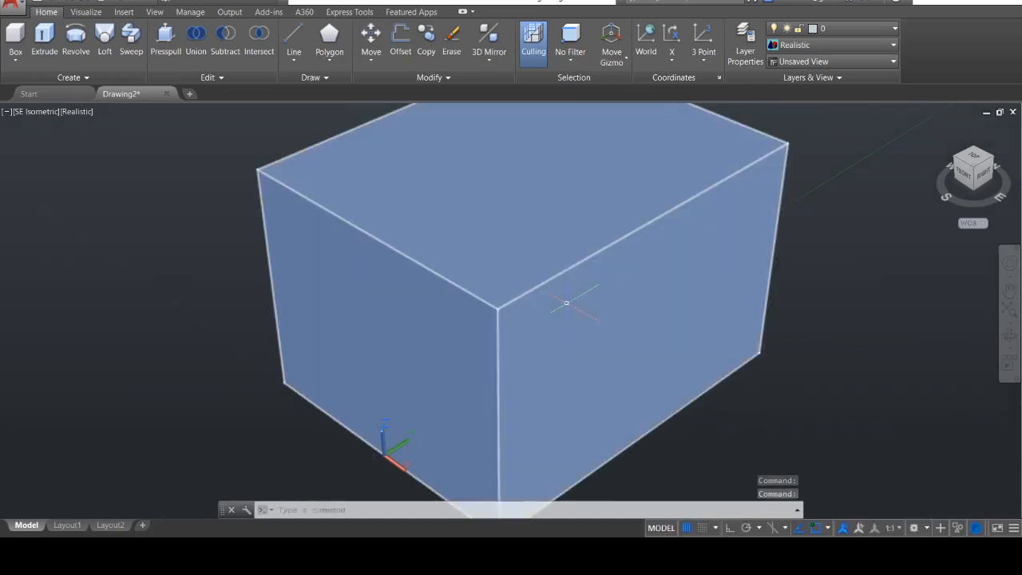
{"action": "scroll", "coordinate": [573, 299], "scroll_direction": "down", "scroll_amount": 2}
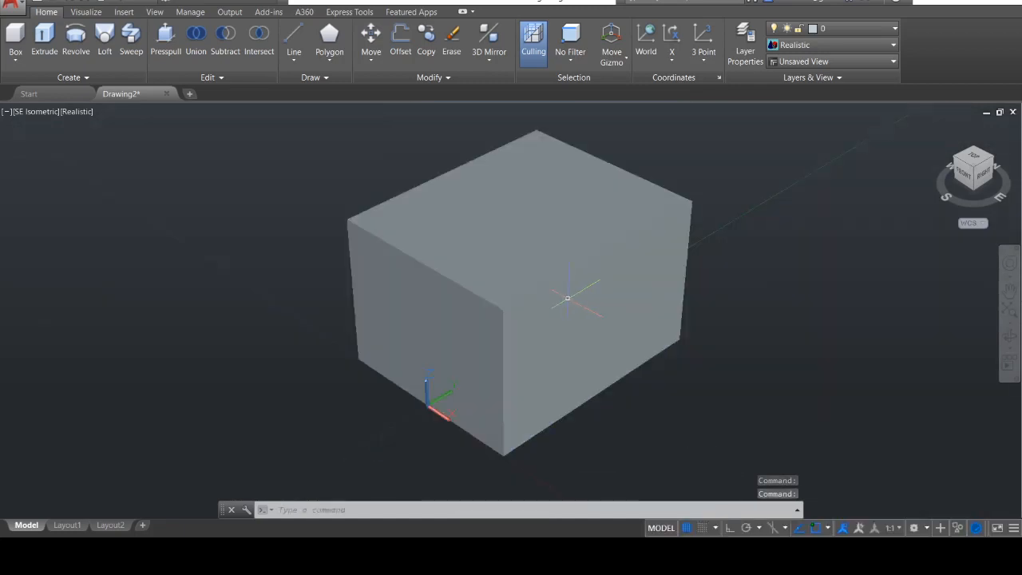
Select the box and view its Front face straight on, enlarged in the drawing area.
{"action": "left_click", "coordinate": [466, 315]}
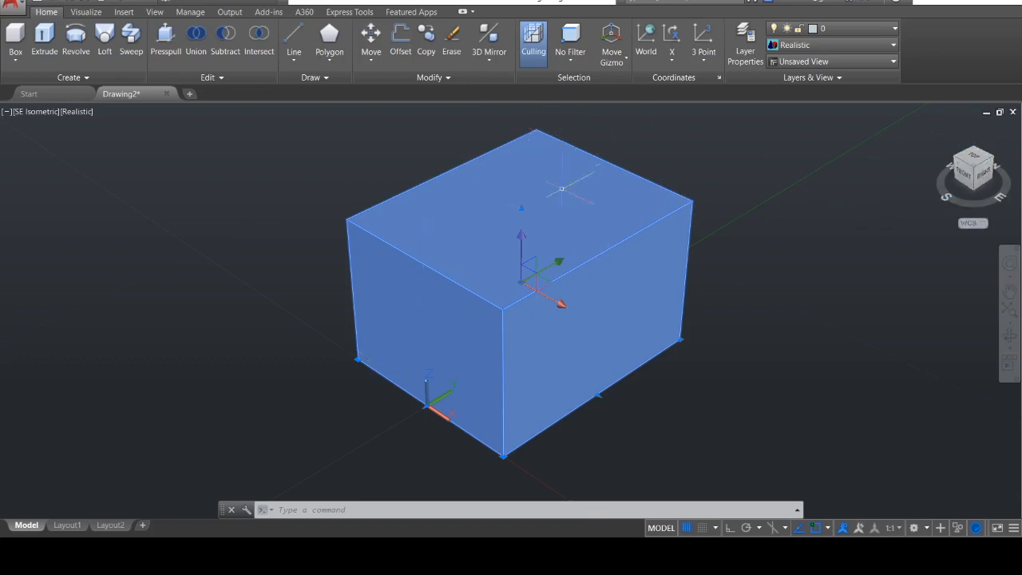
{"action": "mouse_move", "coordinate": [471, 311]}
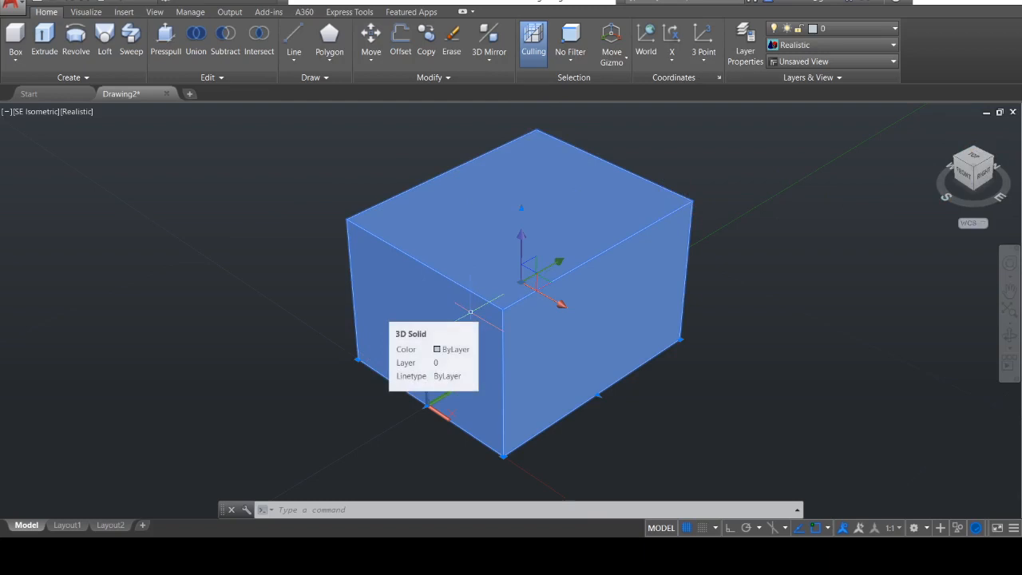
{"action": "left_click", "coordinate": [965, 177]}
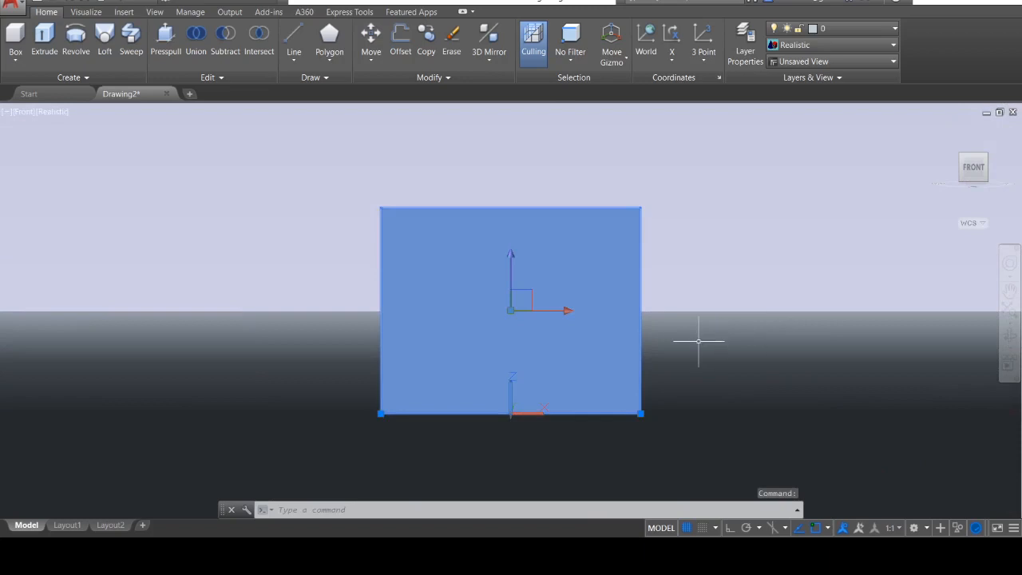
{"action": "scroll", "coordinate": [540, 313], "scroll_direction": "up", "scroll_amount": 3}
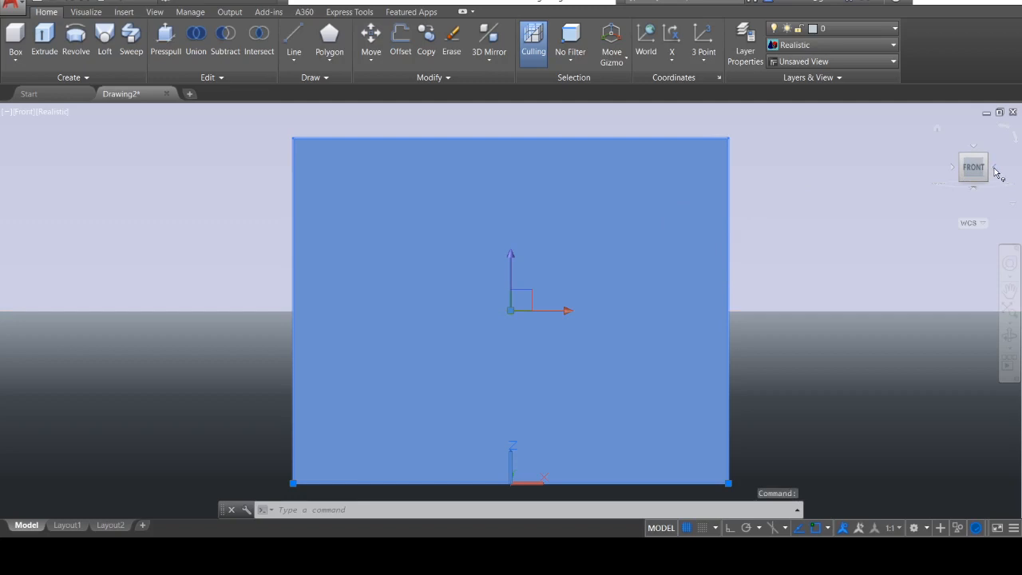
Rotate the straight-on view around the box through its Right, Back and Left faces.
{"action": "left_click", "coordinate": [995, 171]}
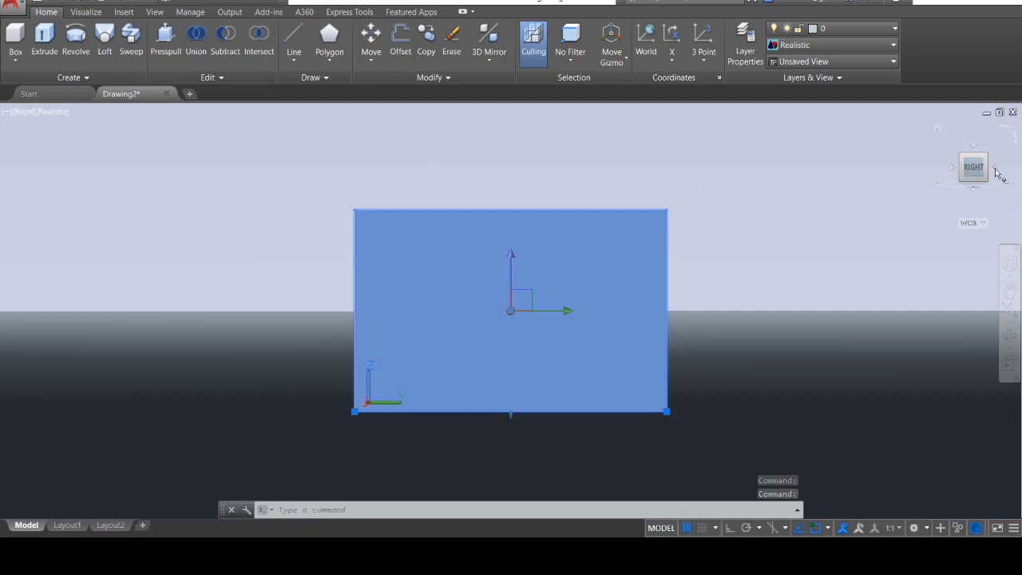
{"action": "left_click", "coordinate": [997, 172]}
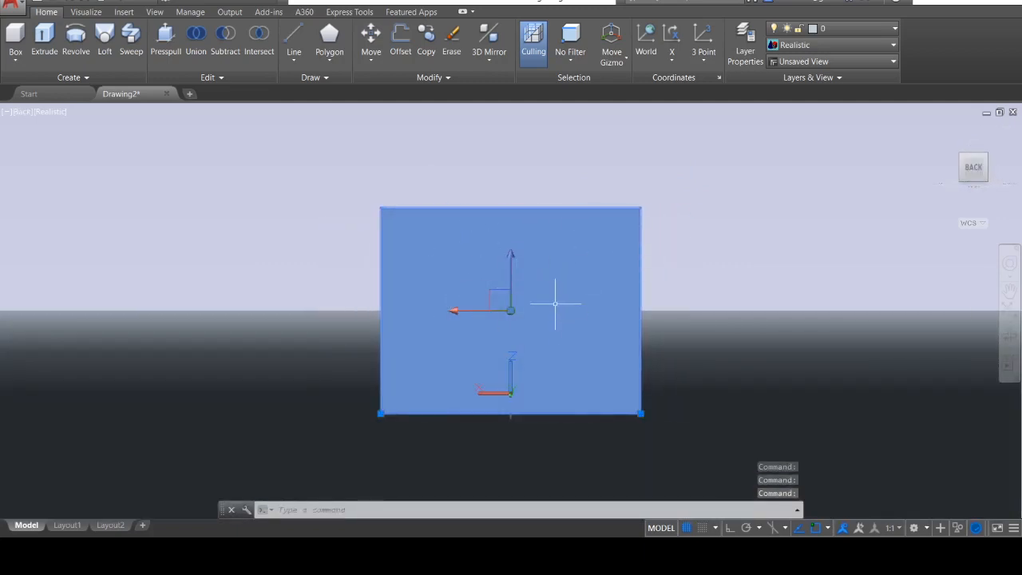
{"action": "left_click", "coordinate": [996, 171]}
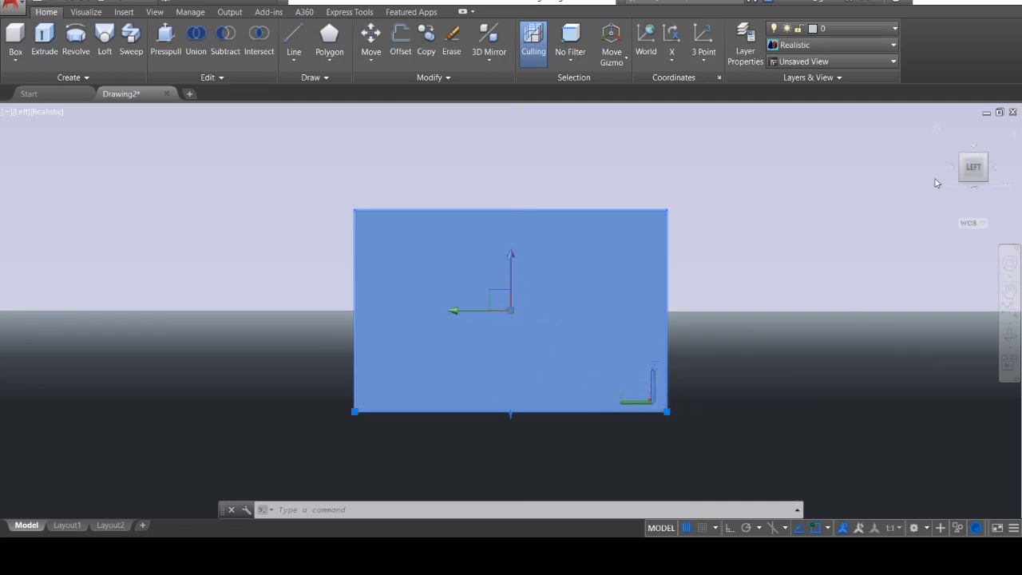
View the box in SW Isometric from its top-left-front corner, then in SE Isometric from its top-front-right corner.
{"action": "mouse_move", "coordinate": [553, 323]}
{"action": "left_click", "coordinate": [985, 157]}
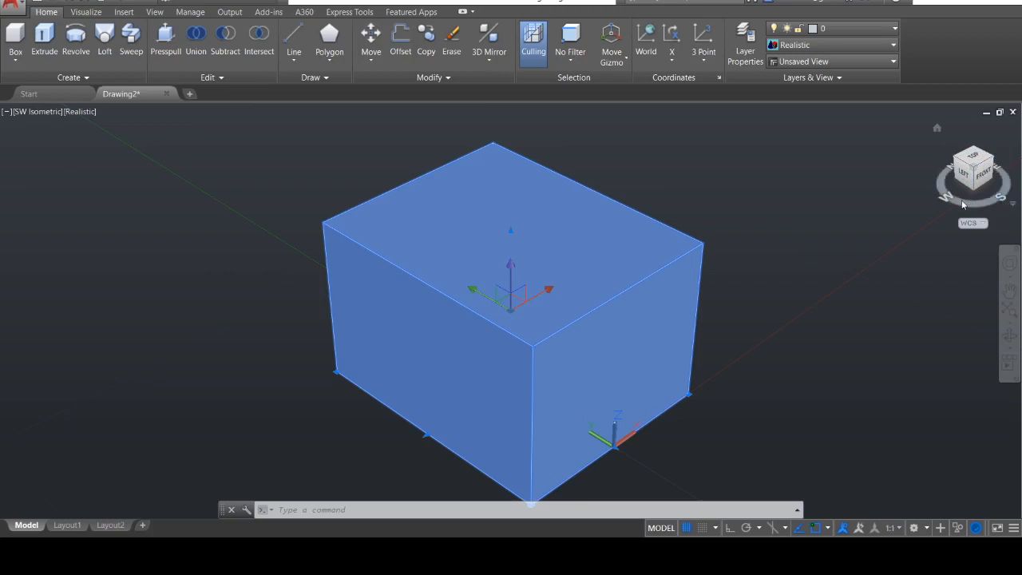
{"action": "left_click", "coordinate": [1000, 170]}
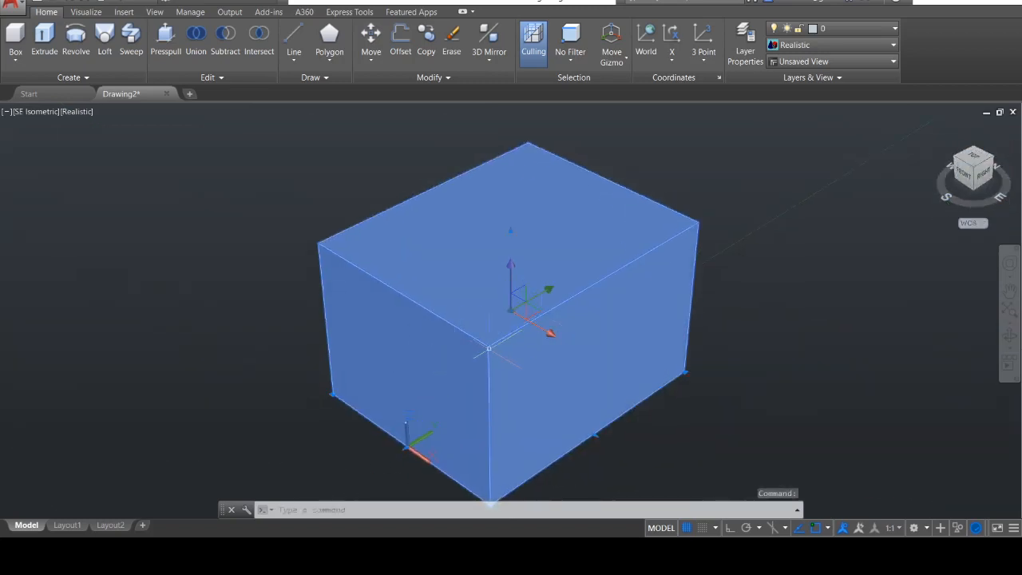
View the box from its vertical front-right edge and bottom-front-right corner, ending in SE Isometric.
{"action": "scroll", "coordinate": [484, 349], "scroll_direction": "down", "scroll_amount": 2}
{"action": "middle_click_drag", "start_coordinate": [492, 337], "coordinate": [511, 299]}
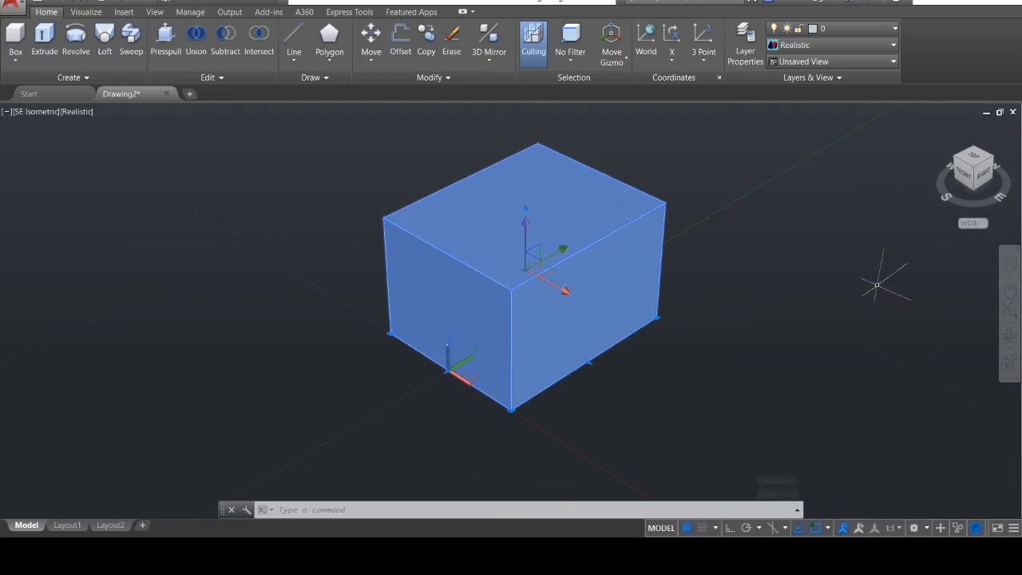
{"action": "left_click", "coordinate": [976, 180]}
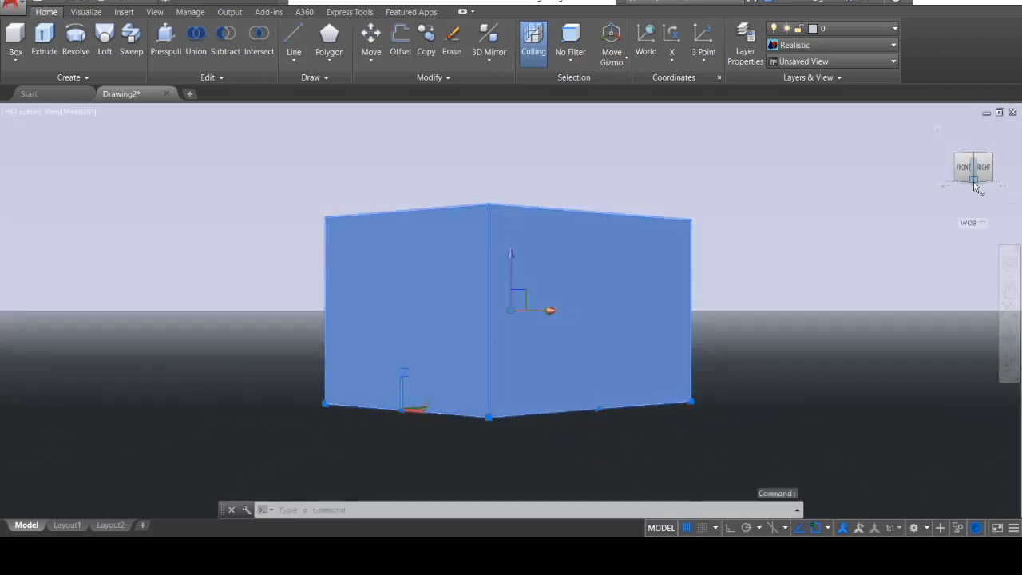
{"action": "left_click", "coordinate": [974, 182]}
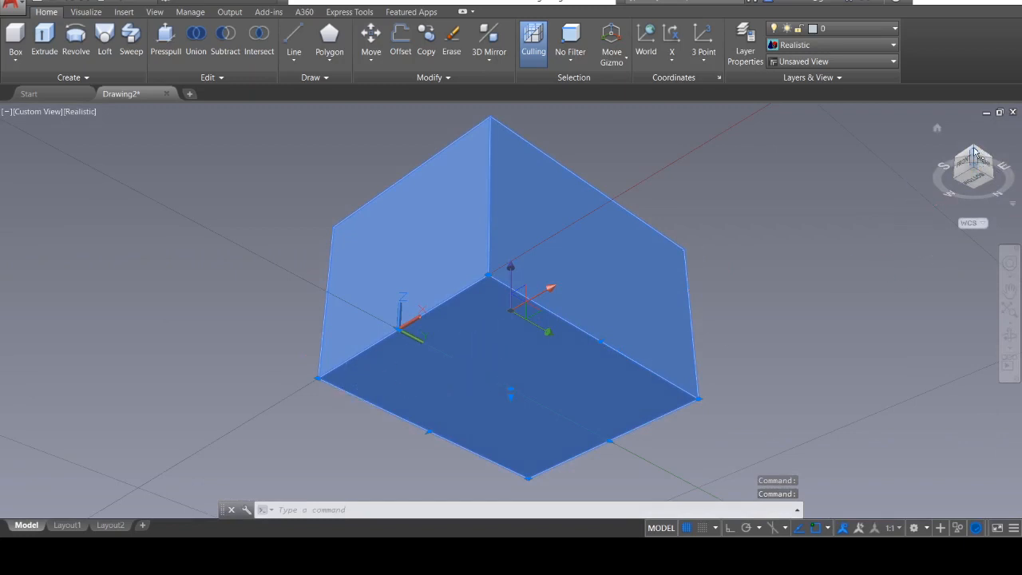
{"action": "left_click", "coordinate": [976, 151]}
{"action": "left_click", "coordinate": [976, 151]}
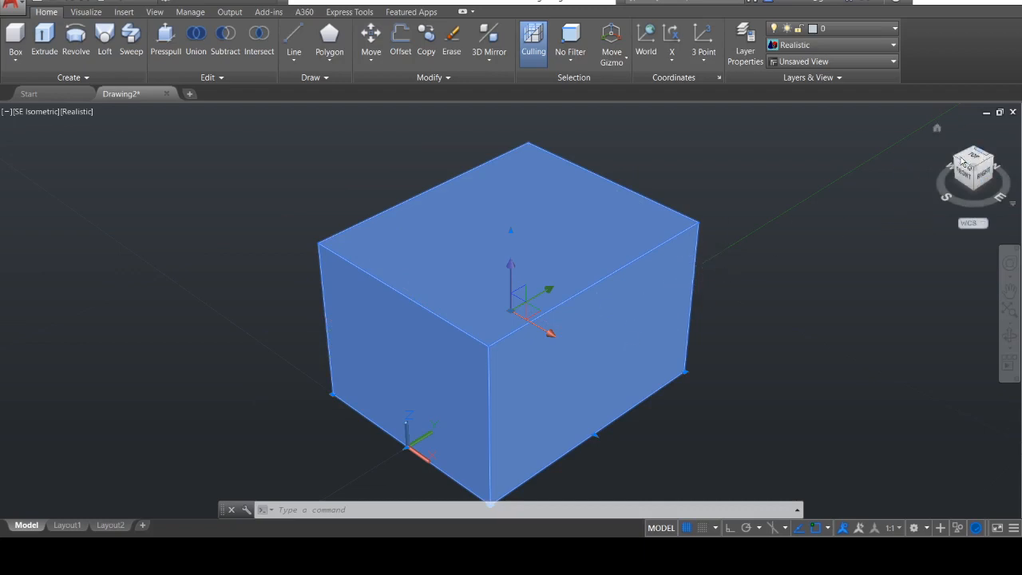
Orbit the box freely through its Front and Left sides, and return to SE Isometric.
{"action": "left_click_drag", "start_coordinate": [980, 155], "coordinate": [23, 182]}
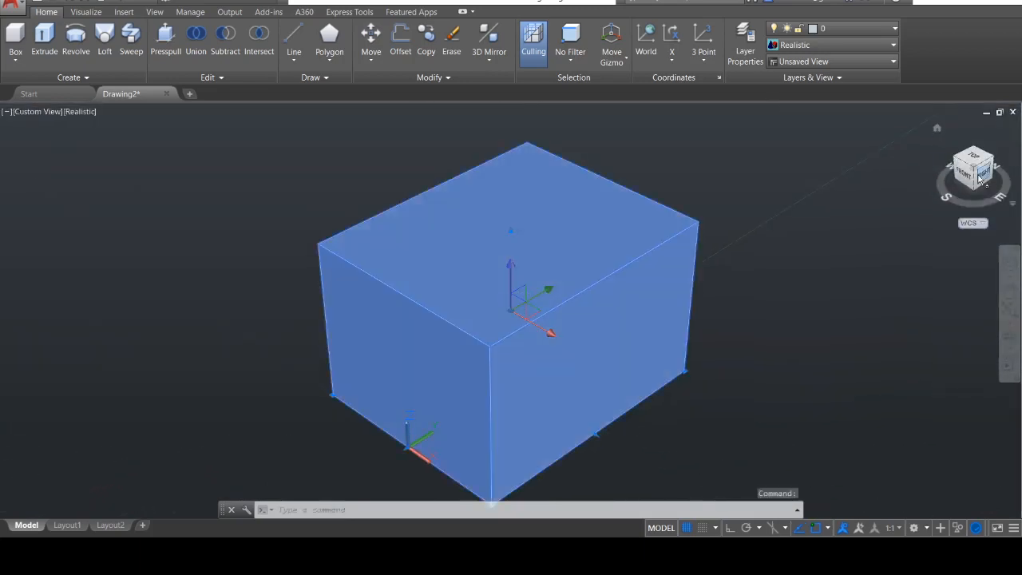
{"action": "left_click_drag", "start_coordinate": [963, 178], "coordinate": [103, 106]}
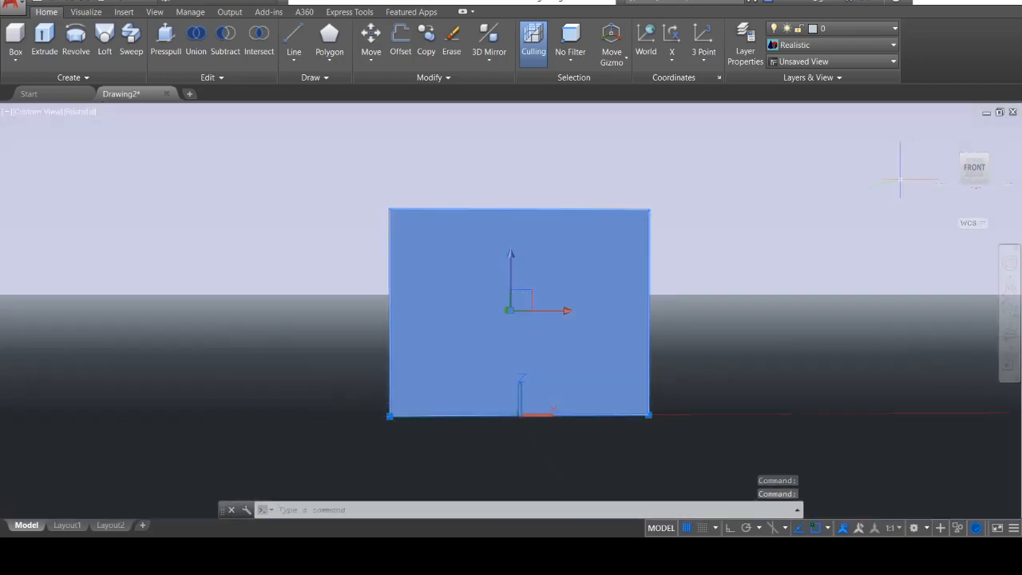
{"action": "left_click_drag", "start_coordinate": [963, 176], "coordinate": [162, 199]}
{"action": "middle_click_drag", "start_coordinate": [190, 227], "coordinate": [171, 189], "text": "shift"}
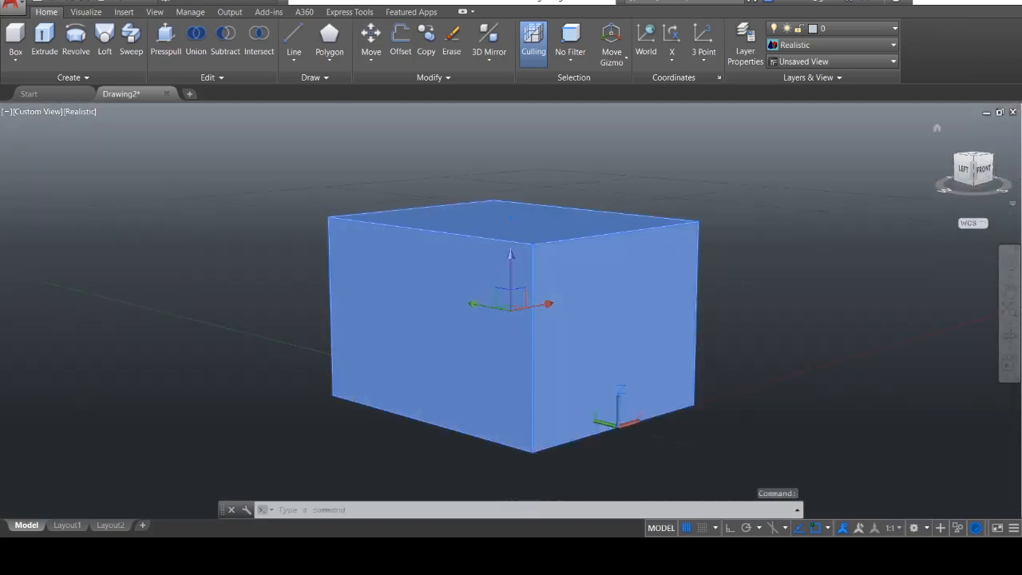
{"action": "left_click", "coordinate": [992, 160]}
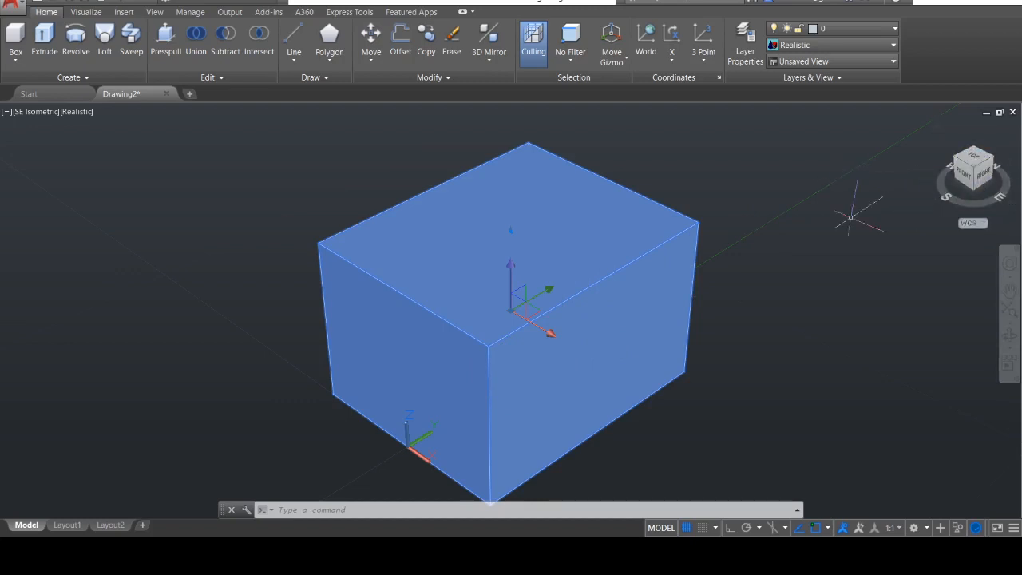
View the box from its Right face, bottom-right edge and bottom-right-back corner, and restore the Home view.
{"action": "left_click", "coordinate": [987, 176]}
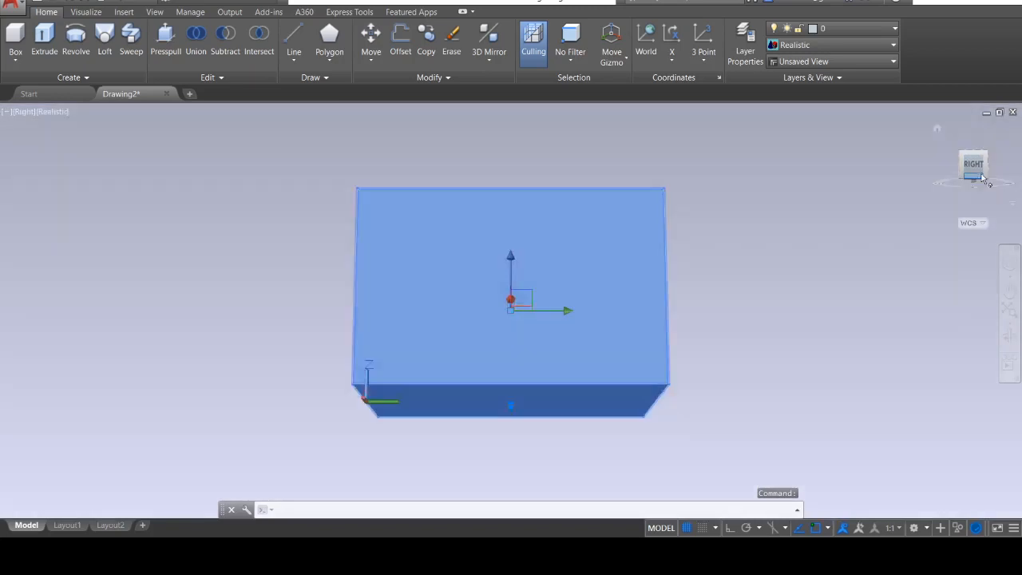
{"action": "left_click", "coordinate": [983, 178]}
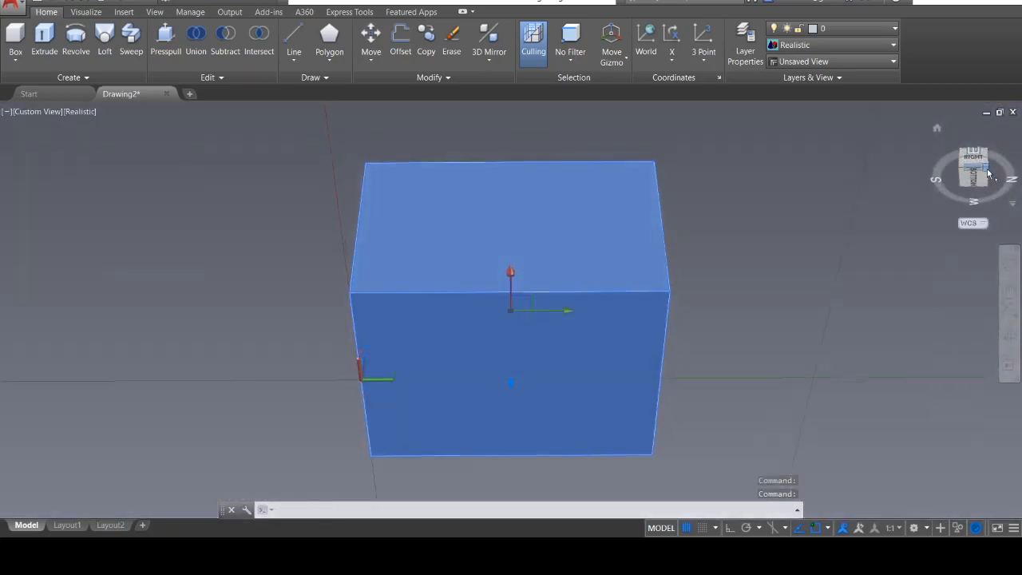
{"action": "left_click", "coordinate": [988, 173]}
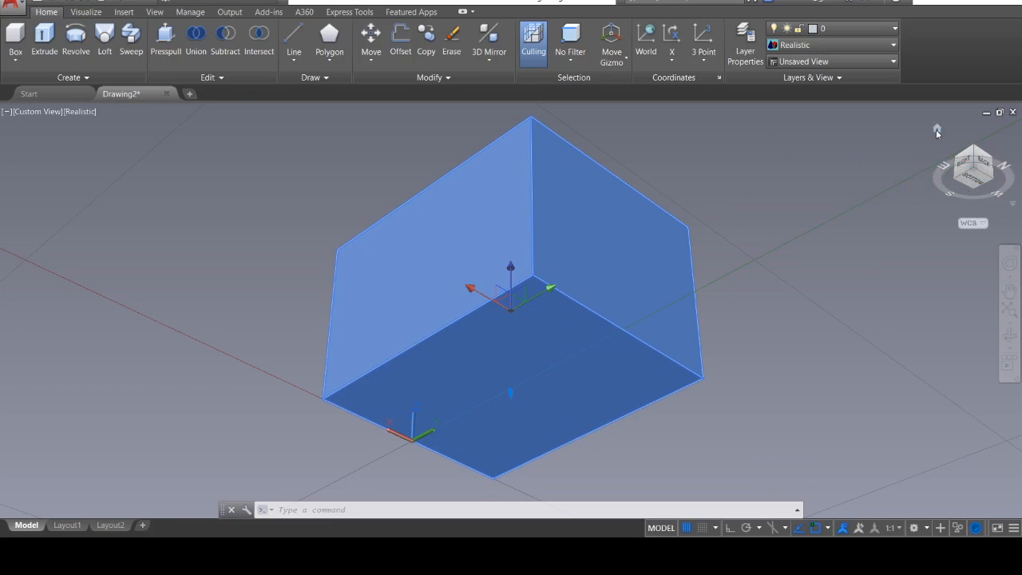
{"action": "left_click", "coordinate": [937, 129]}
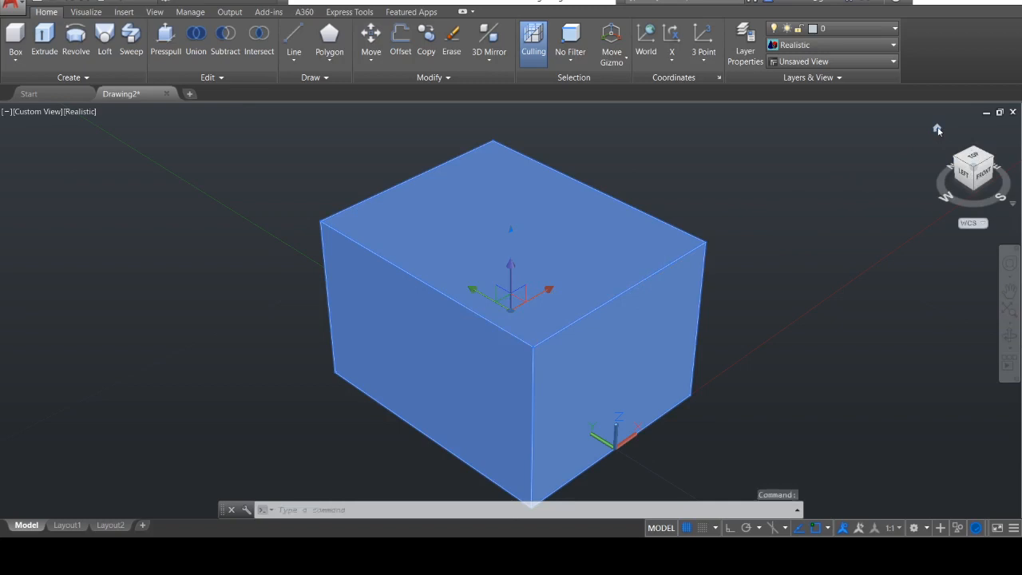
View the box from Top, rotate that view a quarter turn and back, and return to SE Isometric.
{"action": "left_click", "coordinate": [973, 157]}
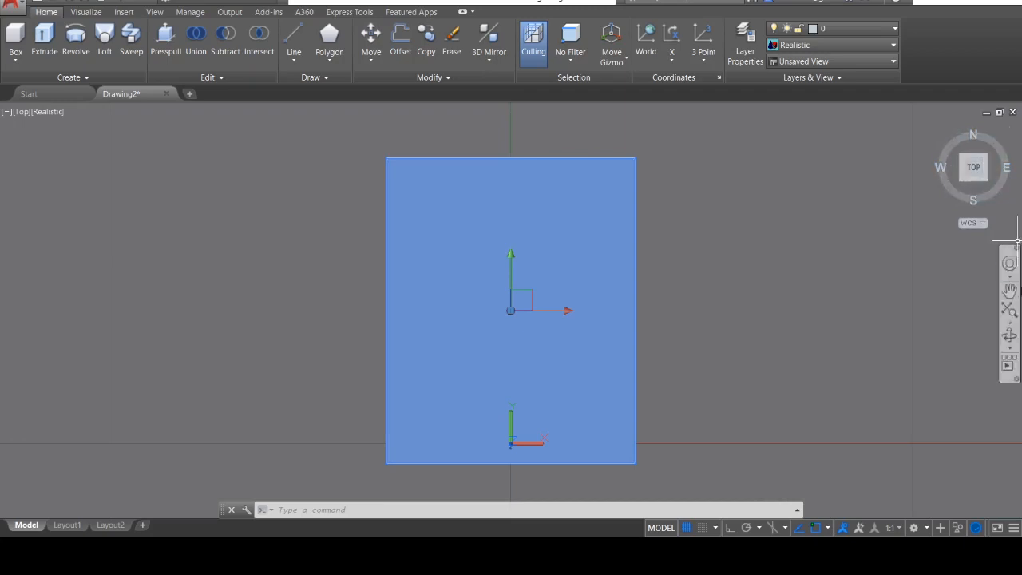
{"action": "left_click", "coordinate": [1014, 138]}
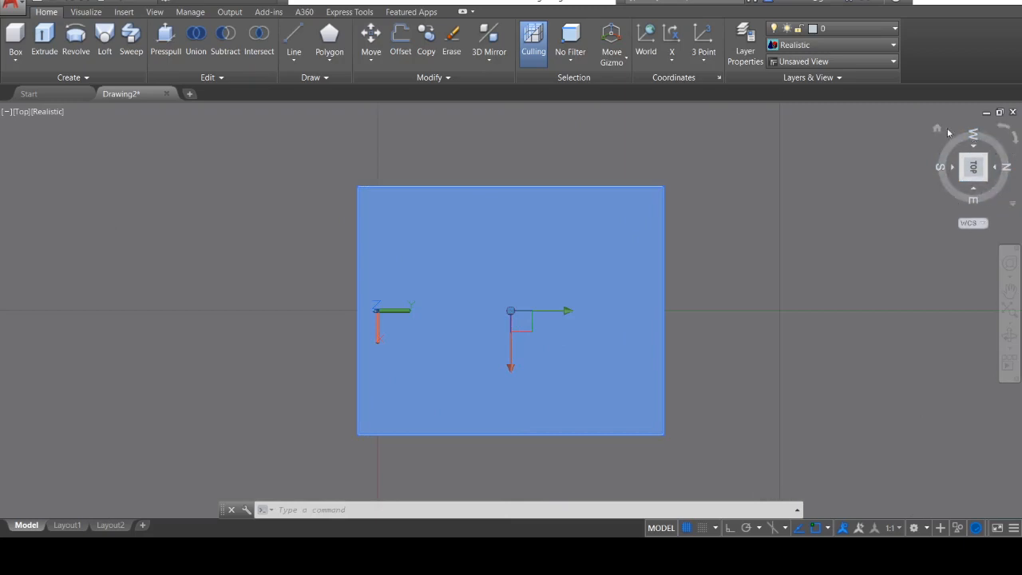
{"action": "left_click", "coordinate": [975, 168]}
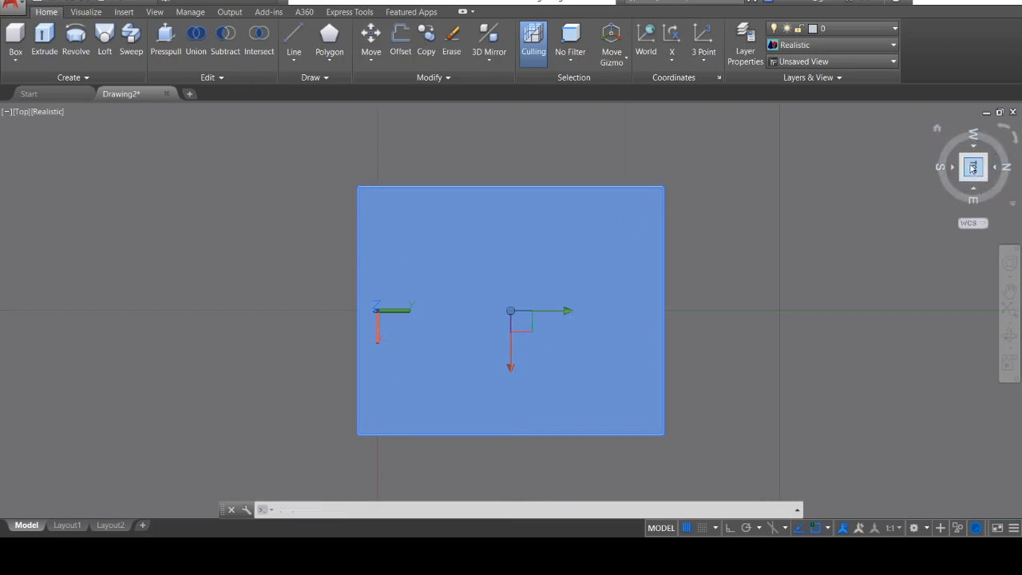
{"action": "left_click", "coordinate": [1005, 130]}
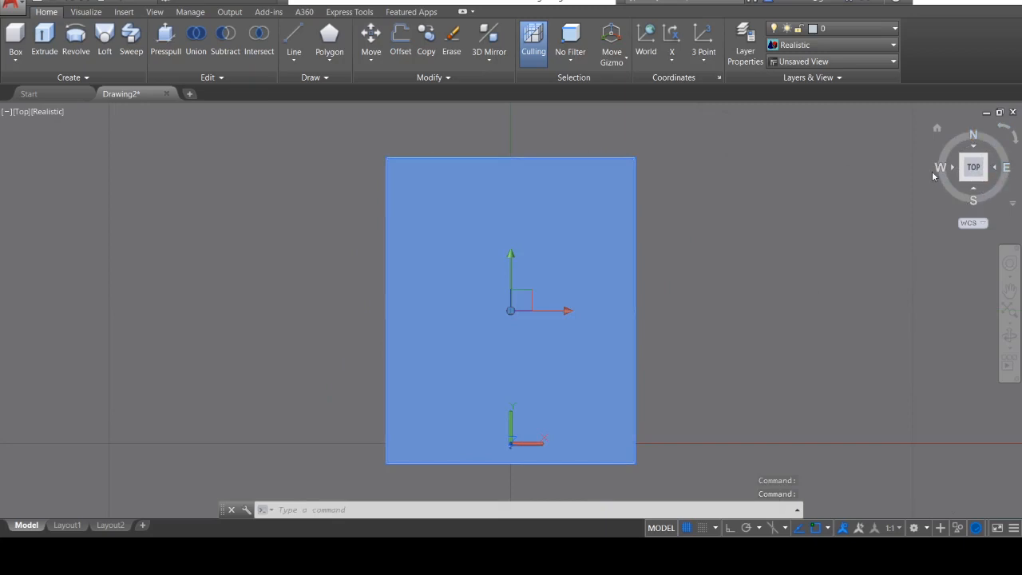
{"action": "left_click", "coordinate": [987, 184]}
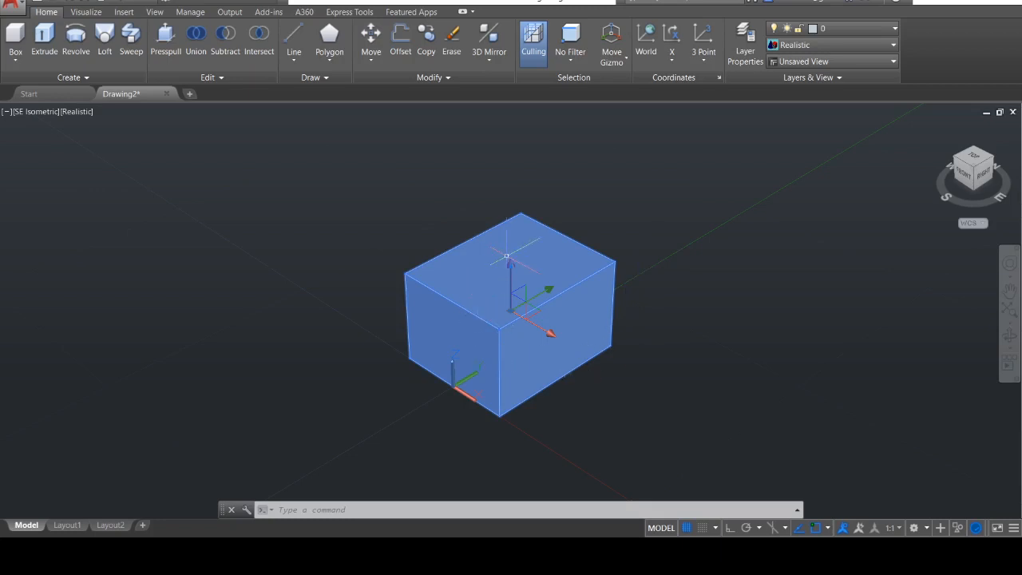
Reduce the AutoCAD window, resize and reposition it over the PDF document, and maximize it again.
{"action": "mouse_move", "coordinate": [529, 358]}
{"action": "left_click", "coordinate": [974, 3]}
{"action": "double_click", "coordinate": [717, 142]}
{"action": "left_click", "coordinate": [969, 3]}
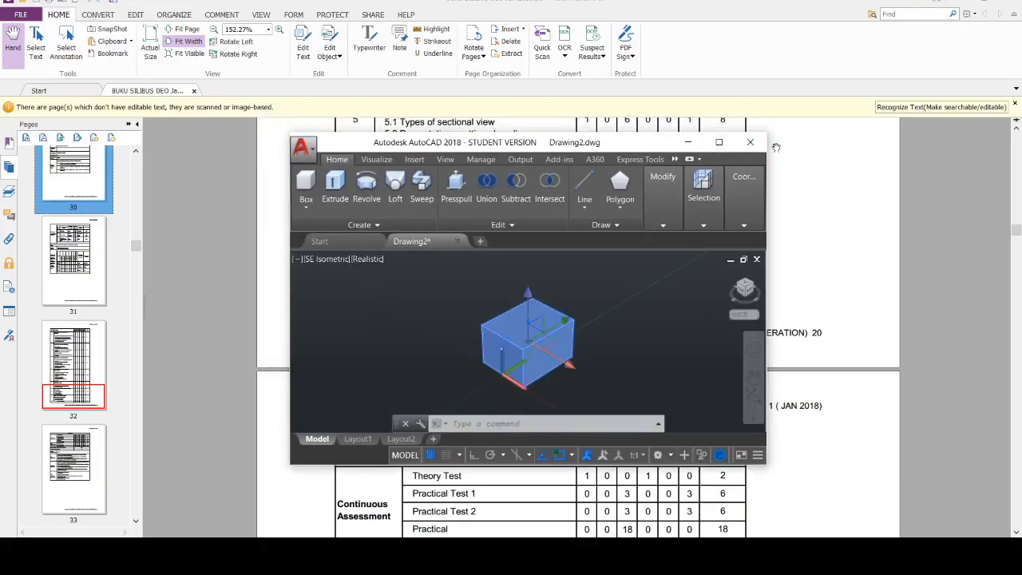
{"action": "left_click_drag", "start_coordinate": [768, 134], "coordinate": [937, 20]}
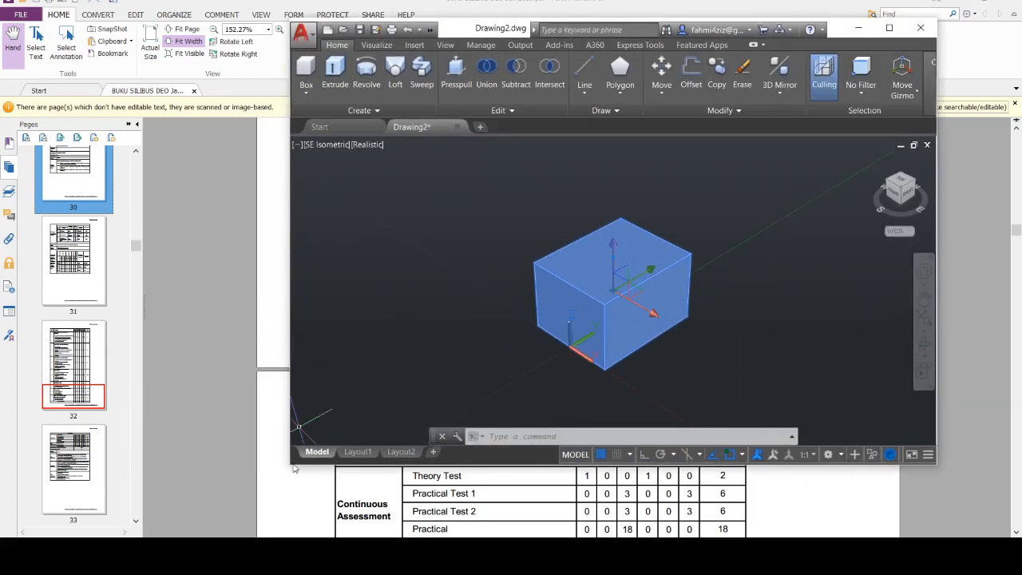
{"action": "left_click_drag", "start_coordinate": [289, 468], "coordinate": [1, 537]}
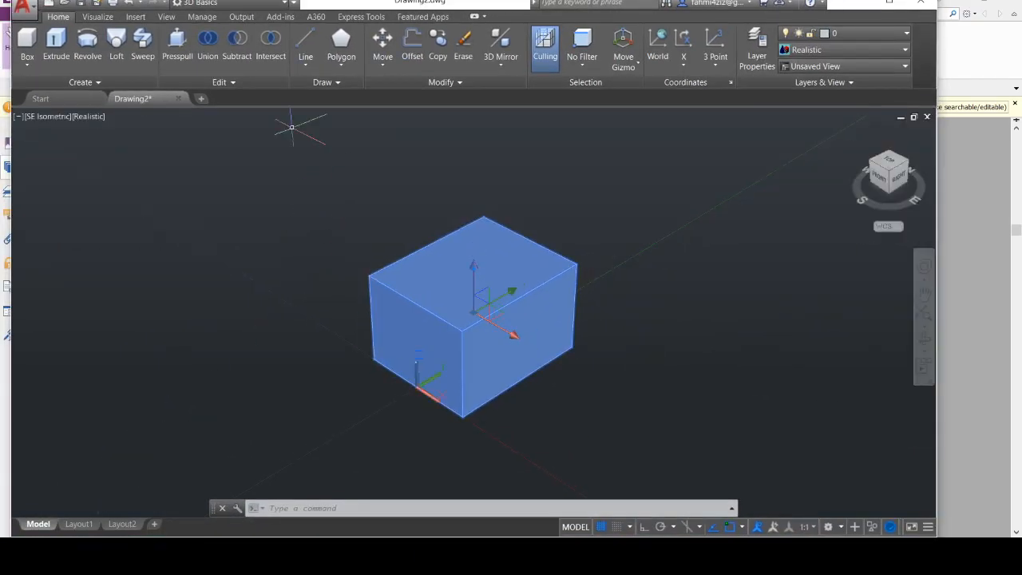
{"action": "left_click_drag", "start_coordinate": [519, 9], "coordinate": [403, 46]}
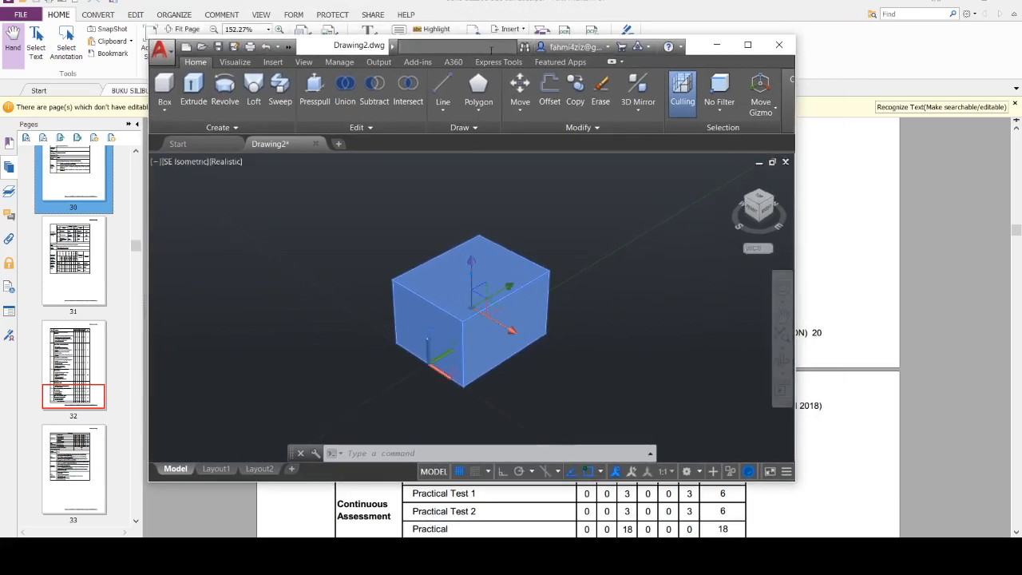
{"action": "left_click", "coordinate": [744, 45]}
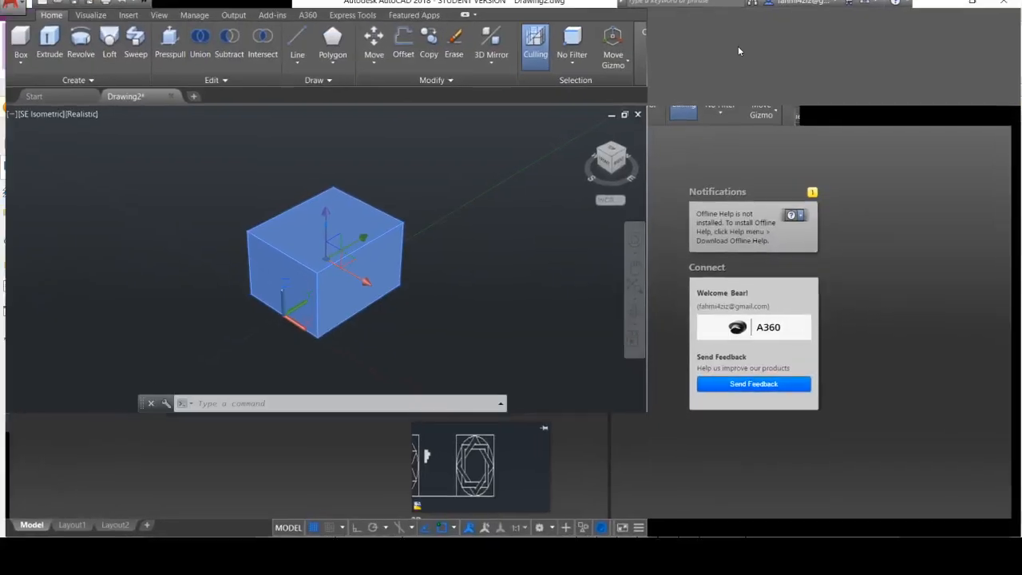
Close the Layer Properties Manager and choose the 3D Basics workspace.
{"action": "left_click", "coordinate": [258, 1]}
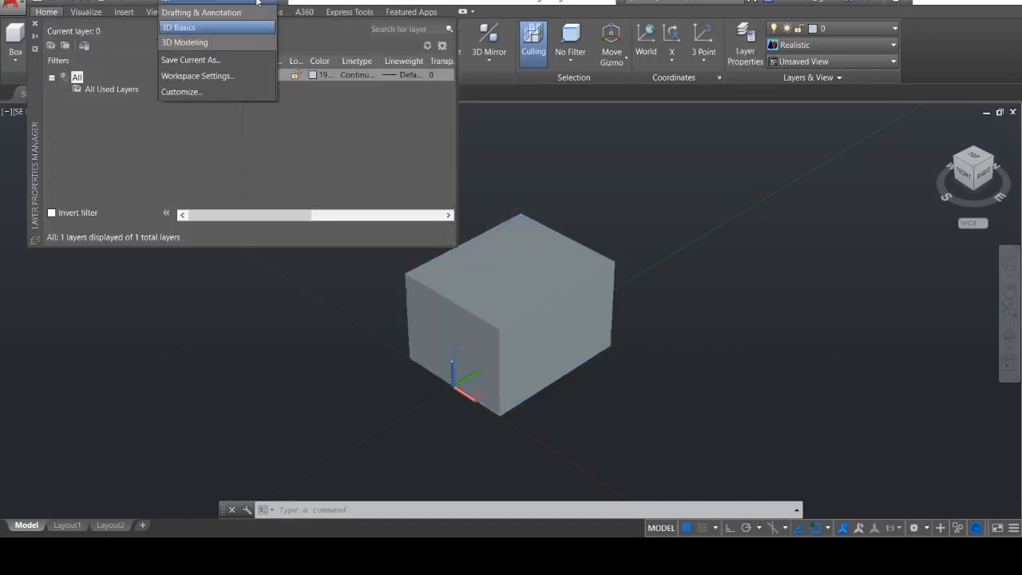
{"action": "left_click", "coordinate": [294, 329]}
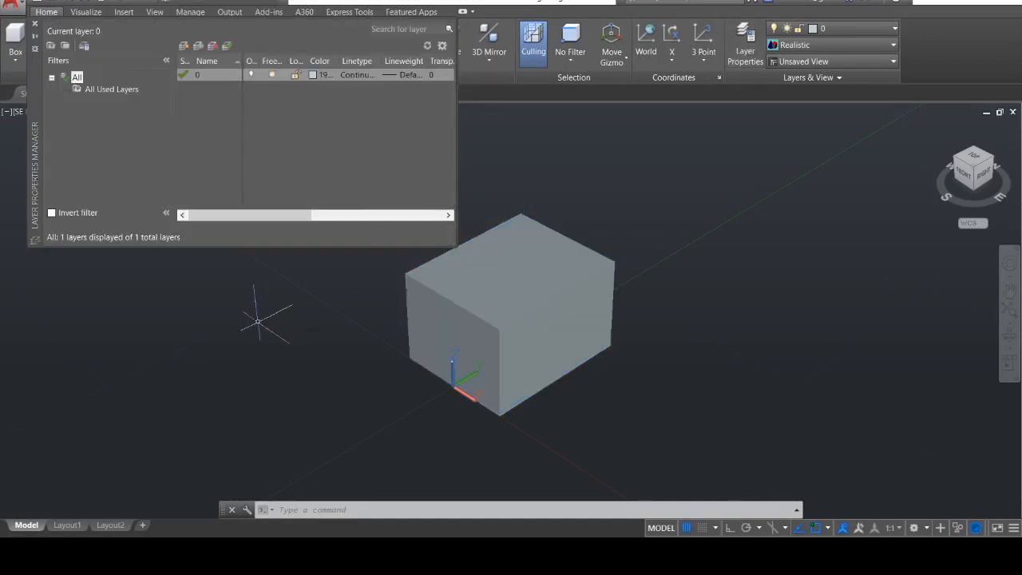
{"action": "left_click", "coordinate": [34, 24]}
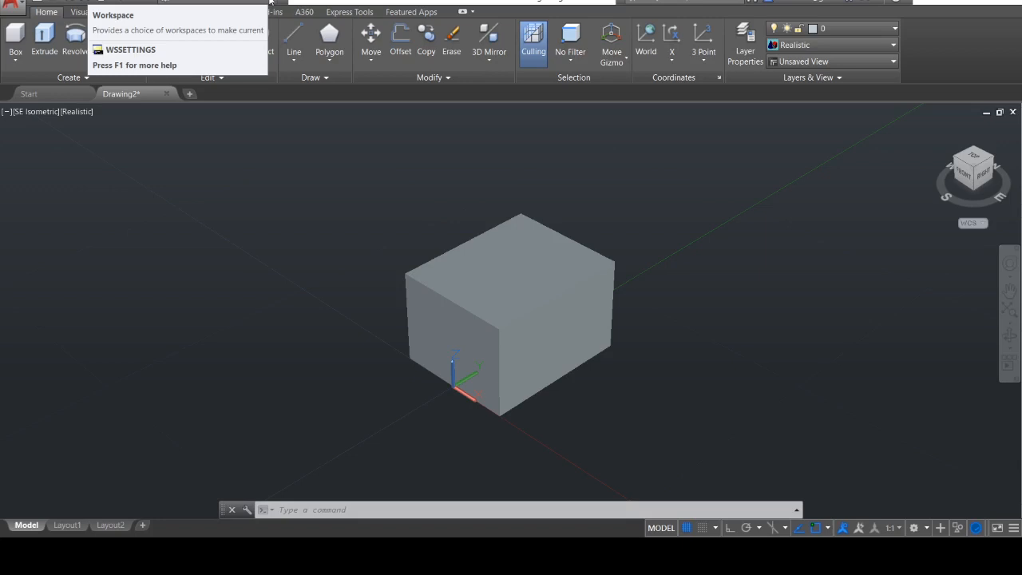
{"action": "left_click", "coordinate": [270, 2]}
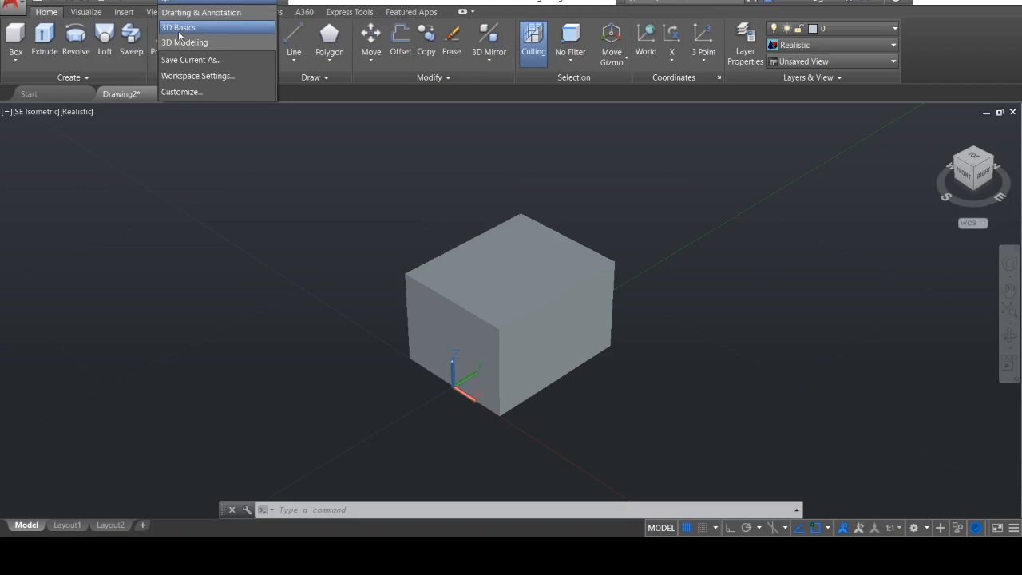
{"action": "left_click", "coordinate": [179, 33]}
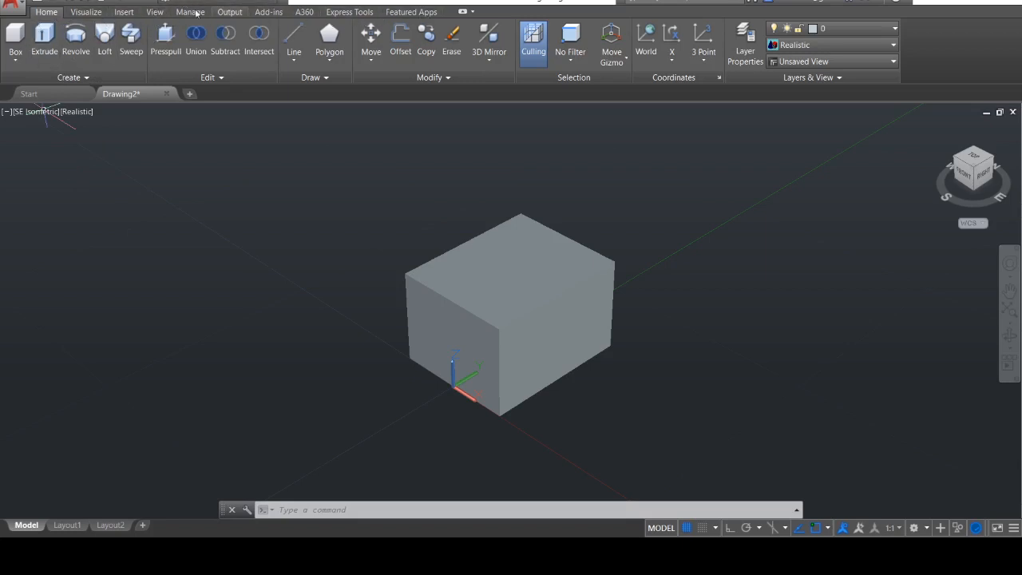
Examine the Visualize, Insert, View, Manage and Output tool groups of the 3D Basics workspace, and return to the Home tools.
{"action": "left_click", "coordinate": [84, 13]}
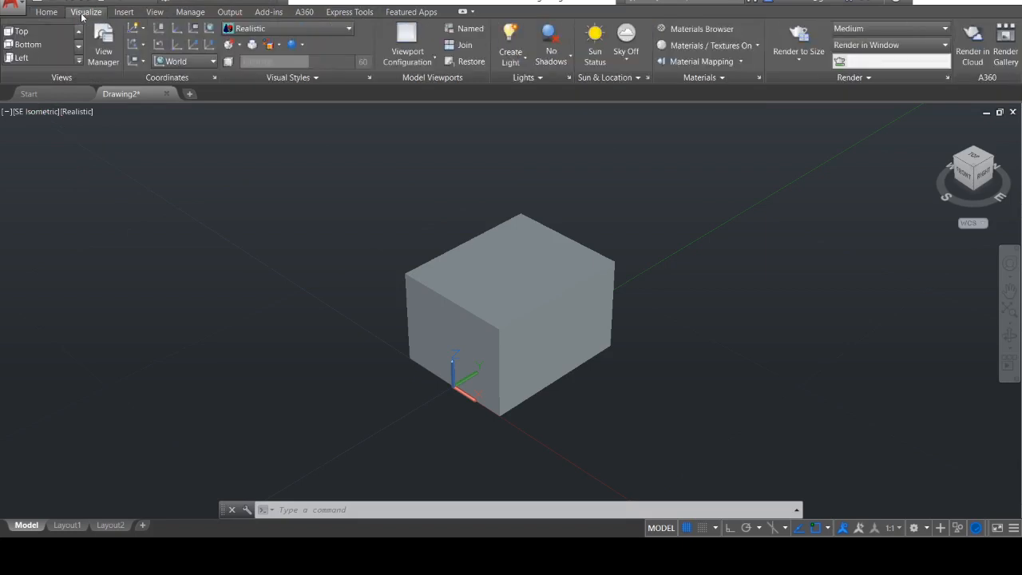
{"action": "left_click", "coordinate": [126, 13]}
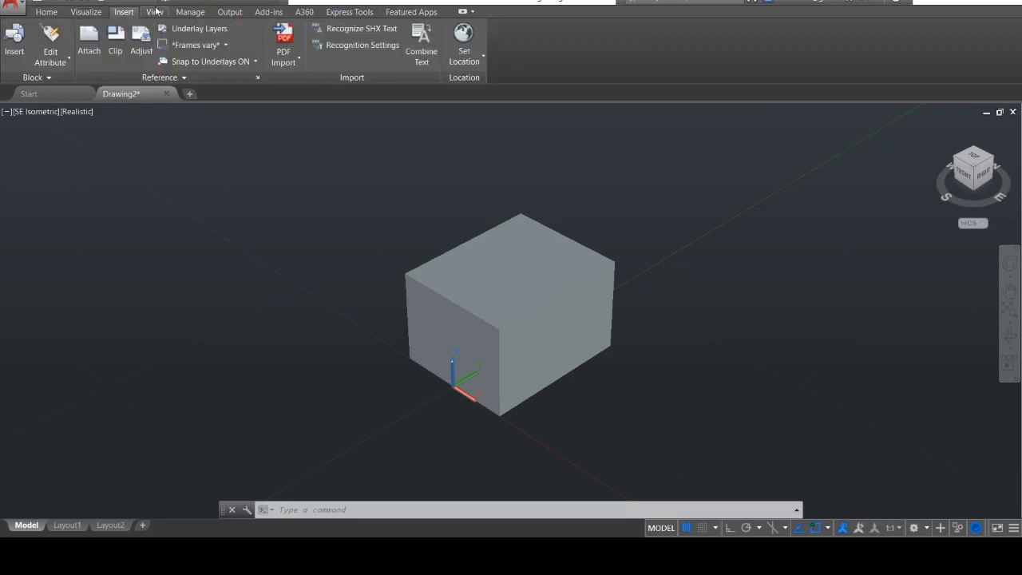
{"action": "left_click", "coordinate": [155, 13]}
{"action": "left_click", "coordinate": [191, 13]}
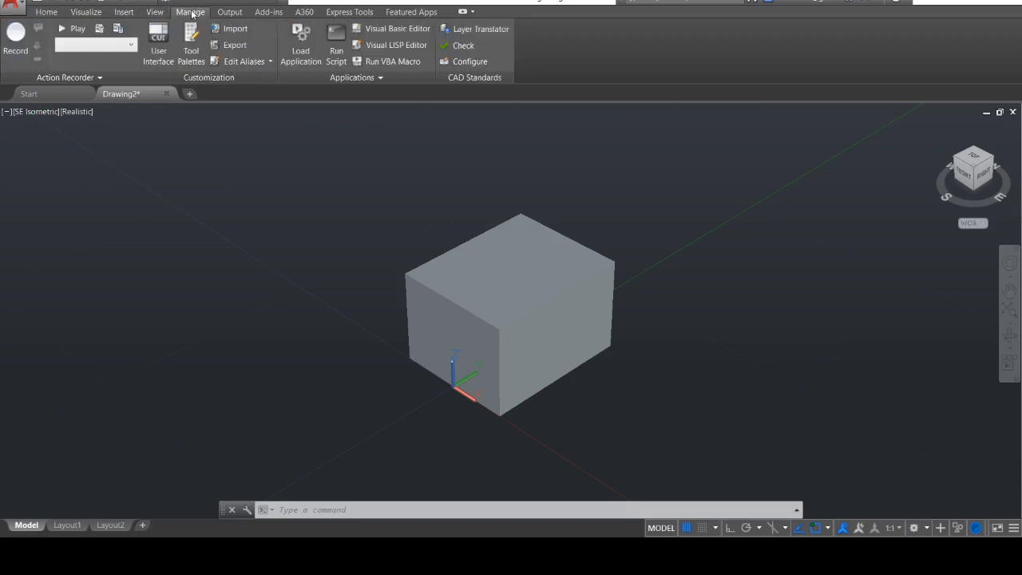
{"action": "left_click", "coordinate": [232, 12]}
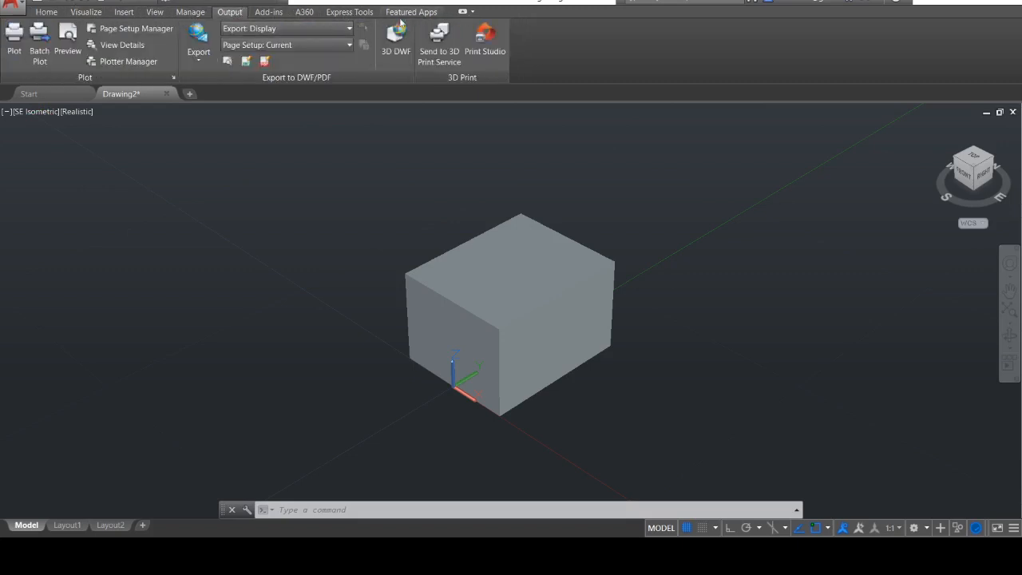
{"action": "left_click", "coordinate": [47, 12]}
{"action": "left_click", "coordinate": [86, 12]}
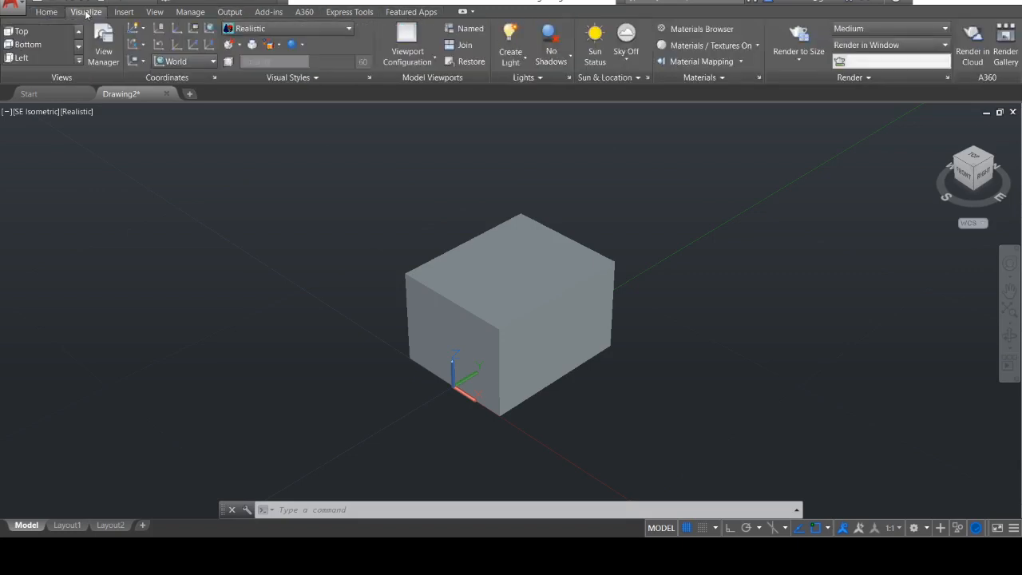
{"action": "left_click", "coordinate": [126, 13]}
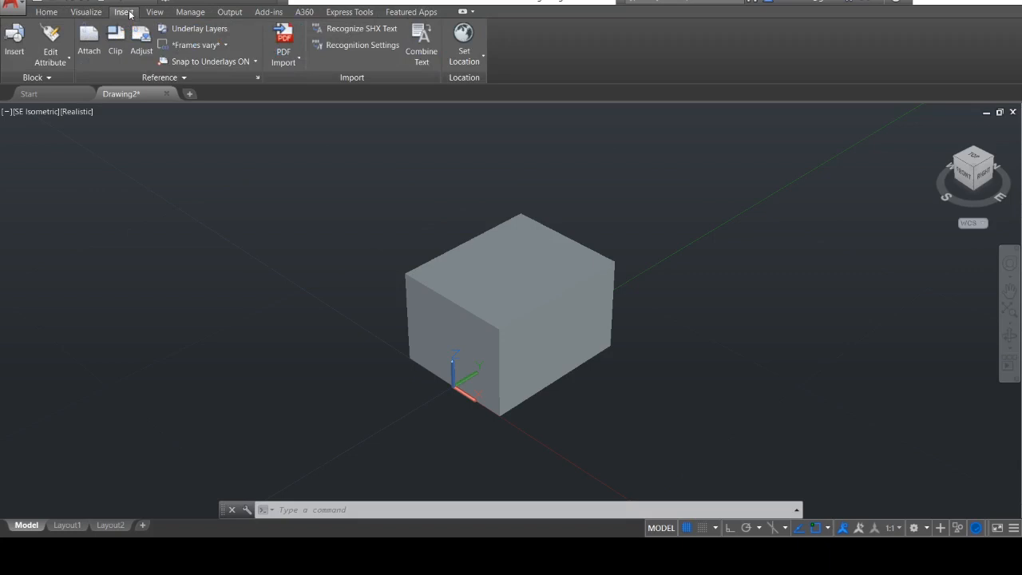
{"action": "left_click", "coordinate": [156, 12]}
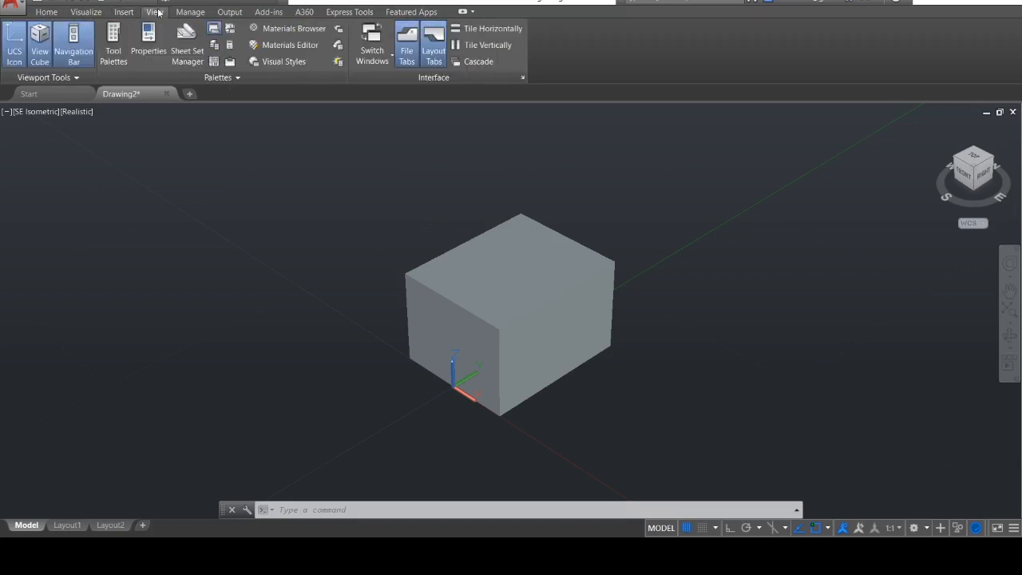
{"action": "left_click", "coordinate": [48, 12]}
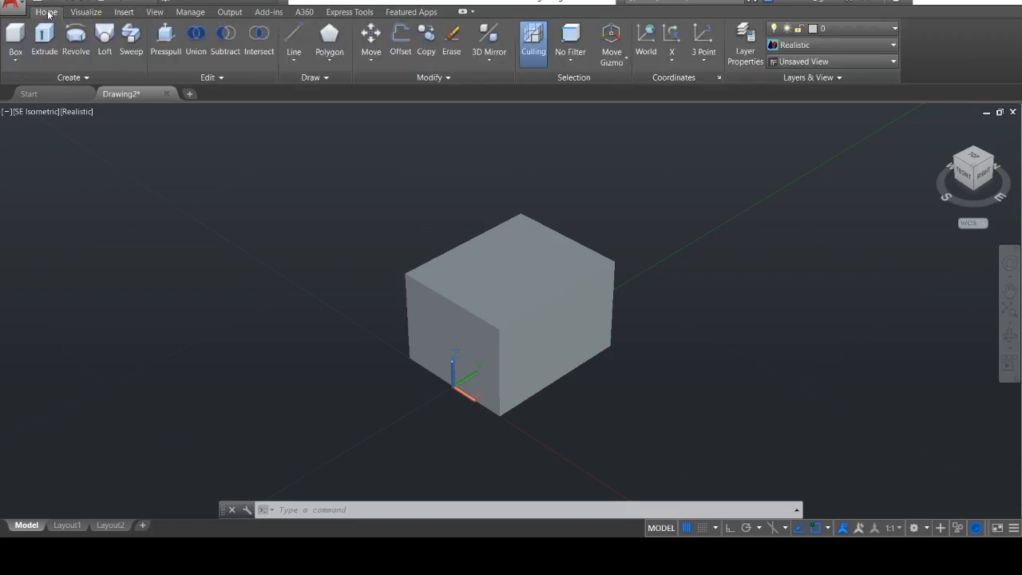
Examine the Visualize tools and the list of solid primitives among the Home tools, and select the existing box.
{"action": "left_click", "coordinate": [77, 13]}
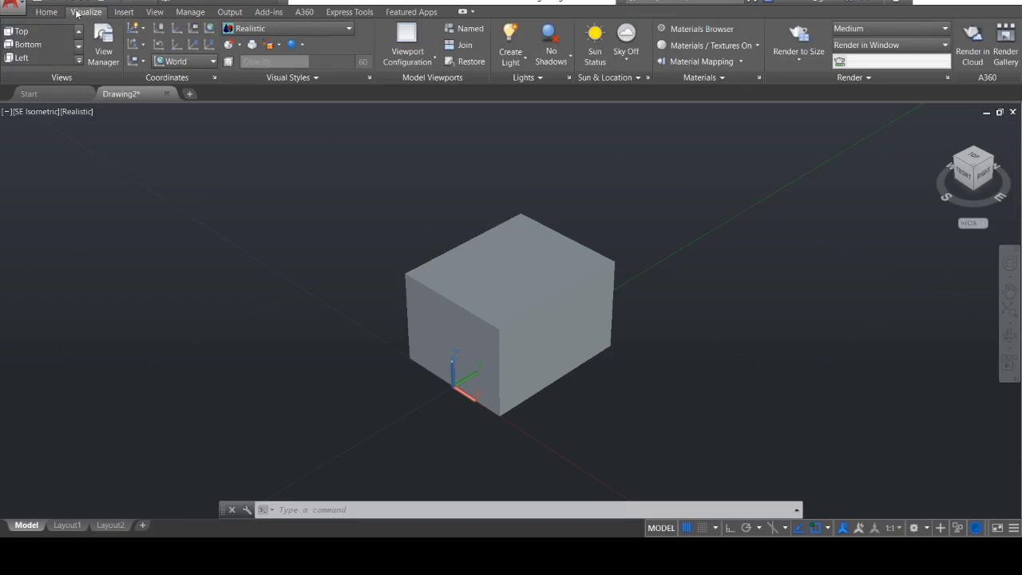
{"action": "left_click", "coordinate": [51, 14]}
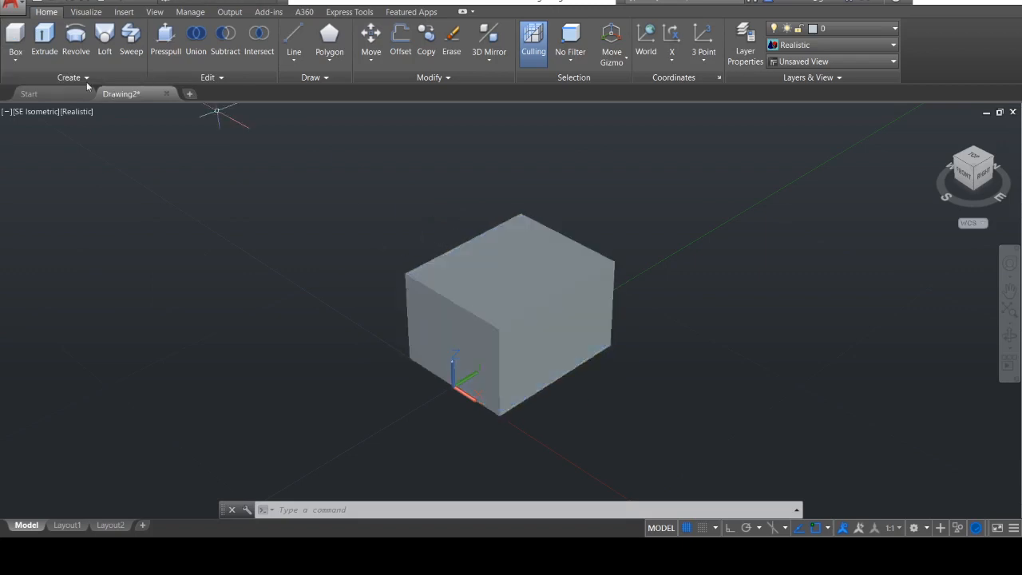
{"action": "left_click", "coordinate": [12, 61]}
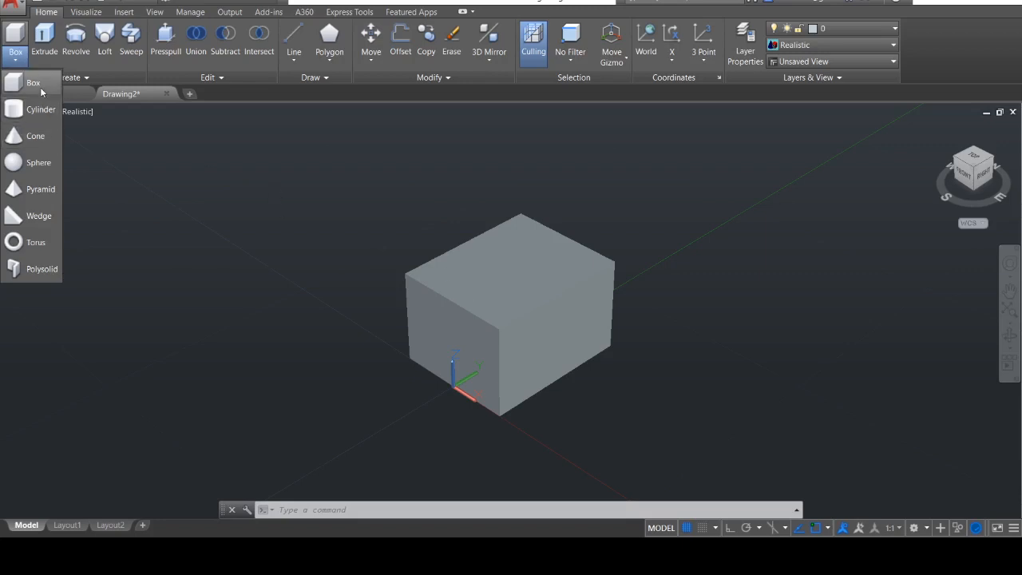
{"action": "left_click", "coordinate": [445, 288]}
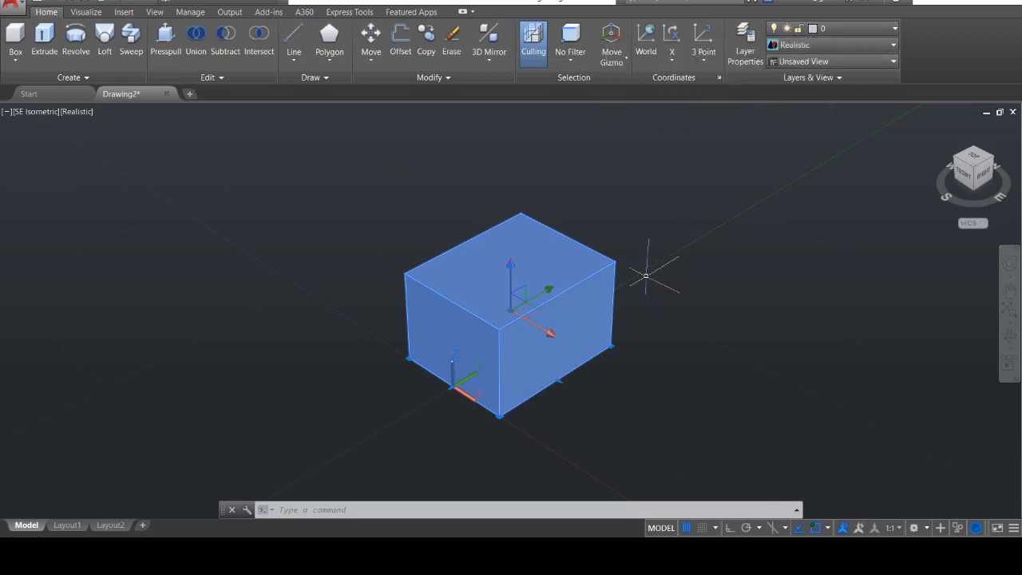
{"action": "mouse_move", "coordinate": [606, 270]}
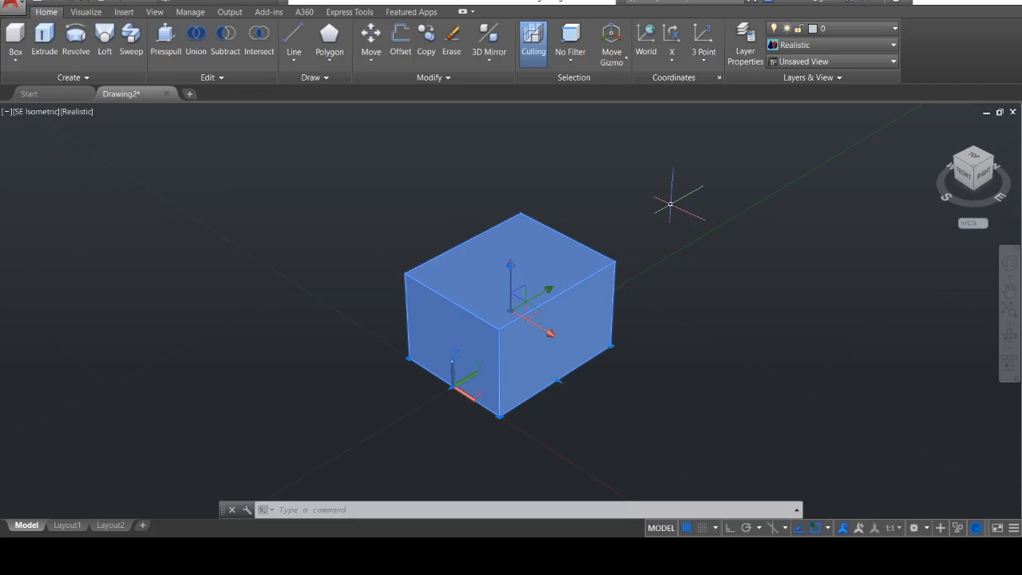
Show the box in the Conceptual and 2D Wireframe visual styles, return to Conceptual, and erase the box.
{"action": "left_click", "coordinate": [805, 47]}
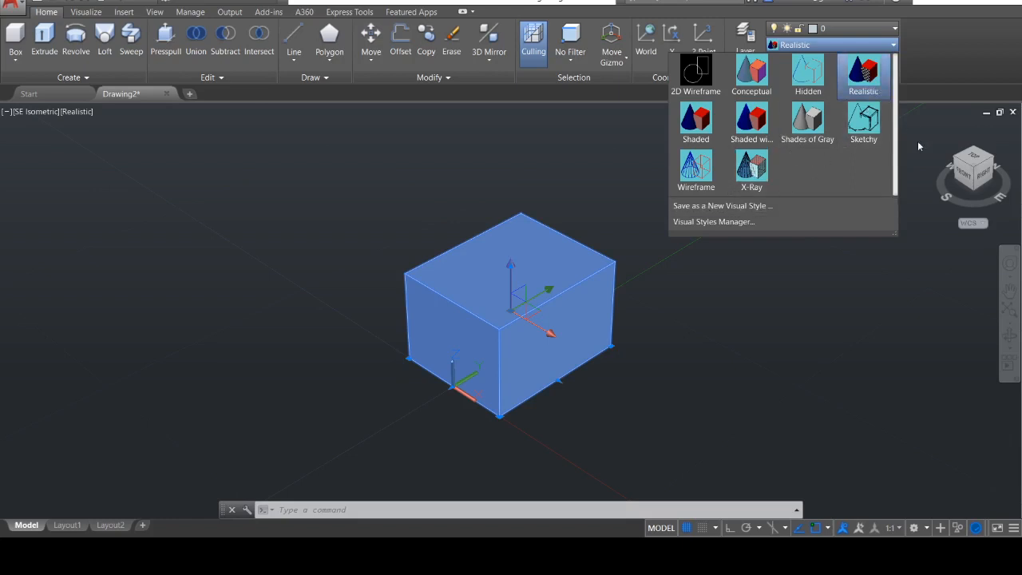
{"action": "left_click", "coordinate": [756, 76]}
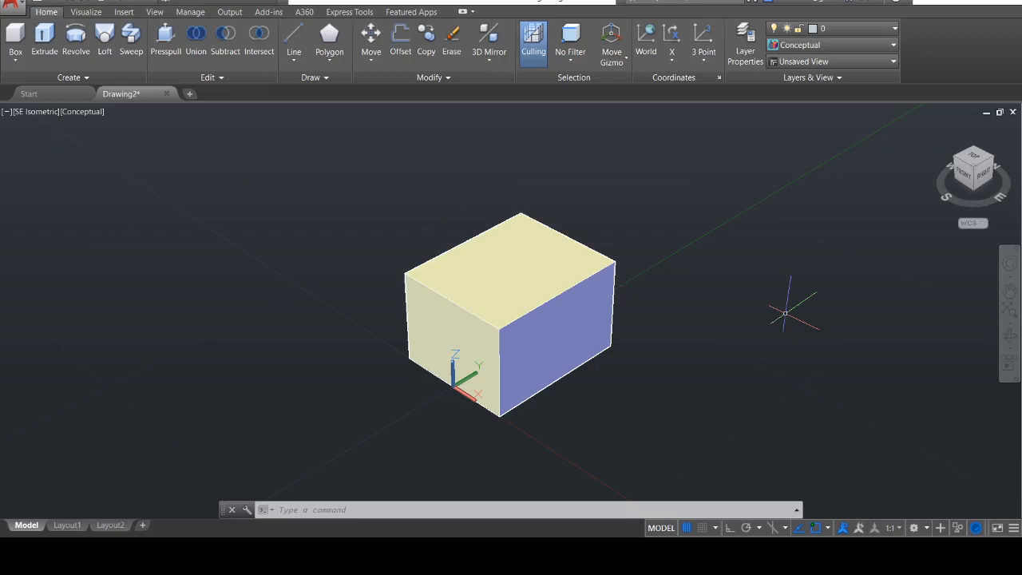
{"action": "left_click", "coordinate": [804, 46]}
{"action": "left_click", "coordinate": [700, 90]}
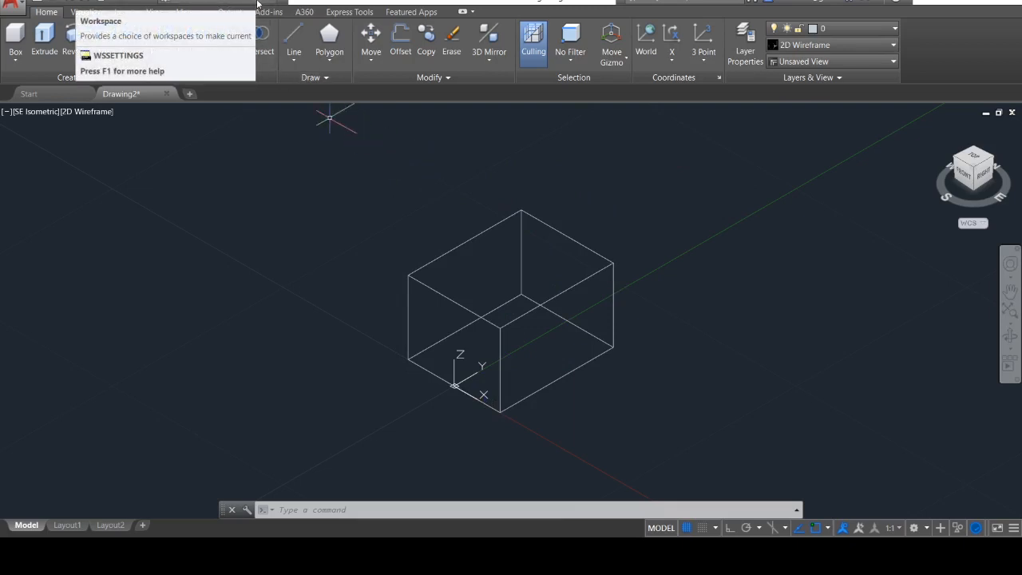
{"action": "left_click", "coordinate": [257, 4]}
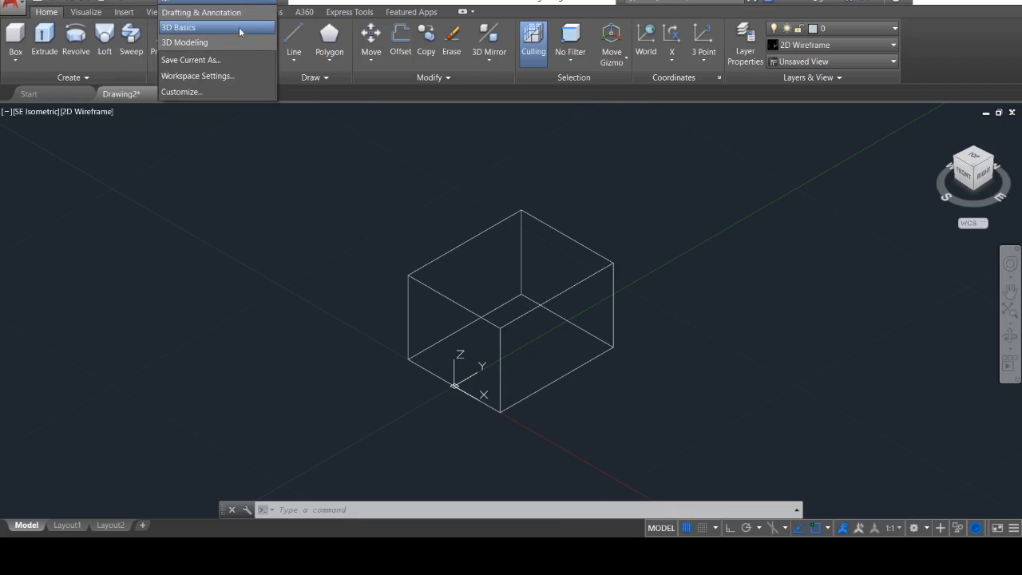
{"action": "left_click", "coordinate": [408, 164]}
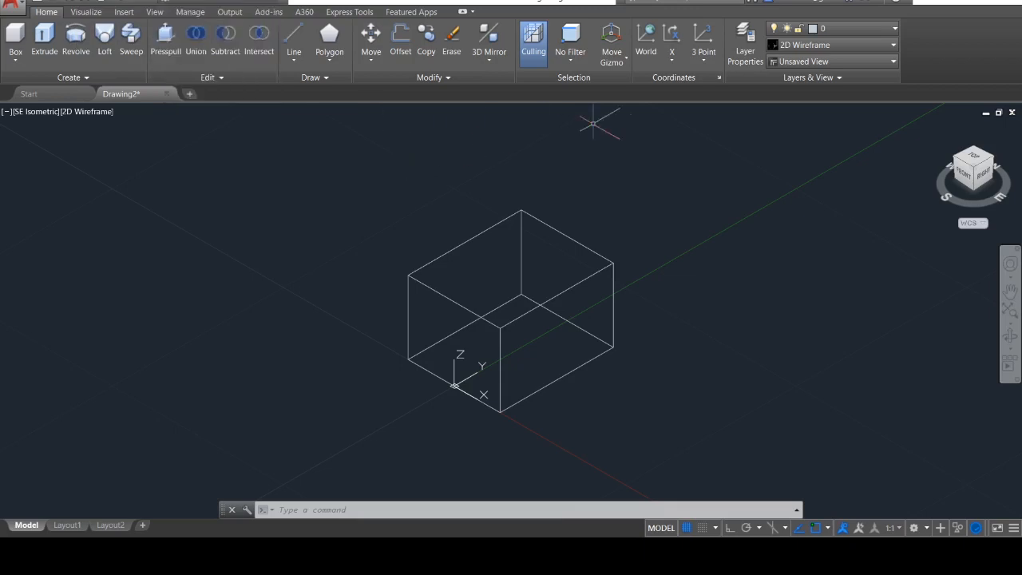
{"action": "left_click", "coordinate": [810, 45]}
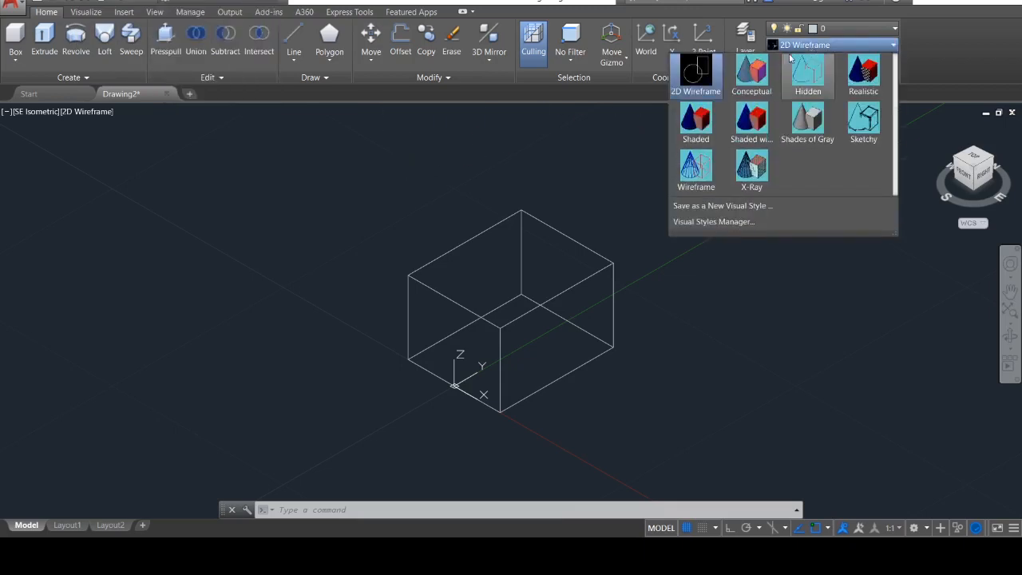
{"action": "left_click", "coordinate": [751, 79]}
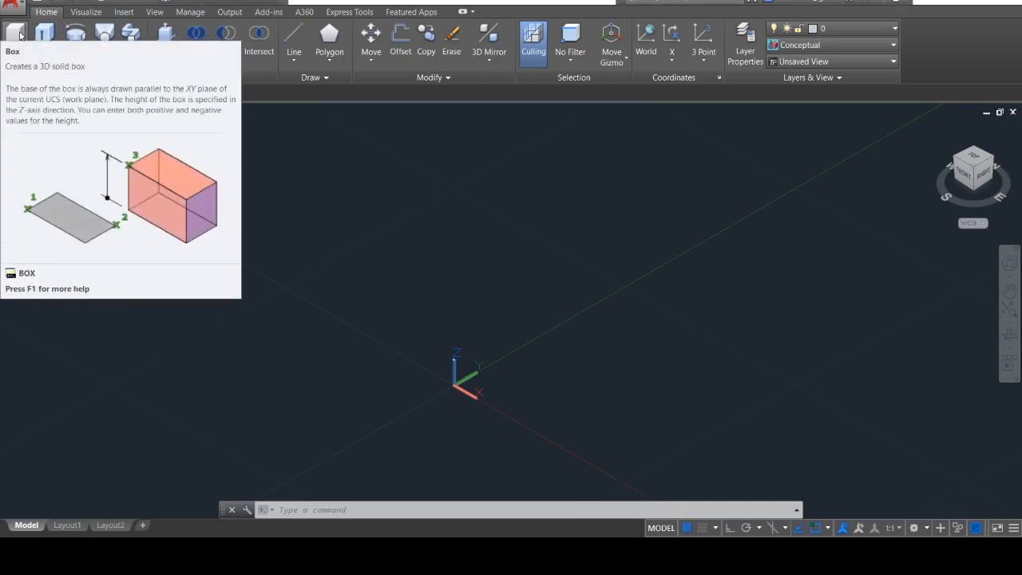
Start a solid box with its first corner at 0,0,0 and define its size with the Length option.
{"action": "left_click", "coordinate": [20, 36]}
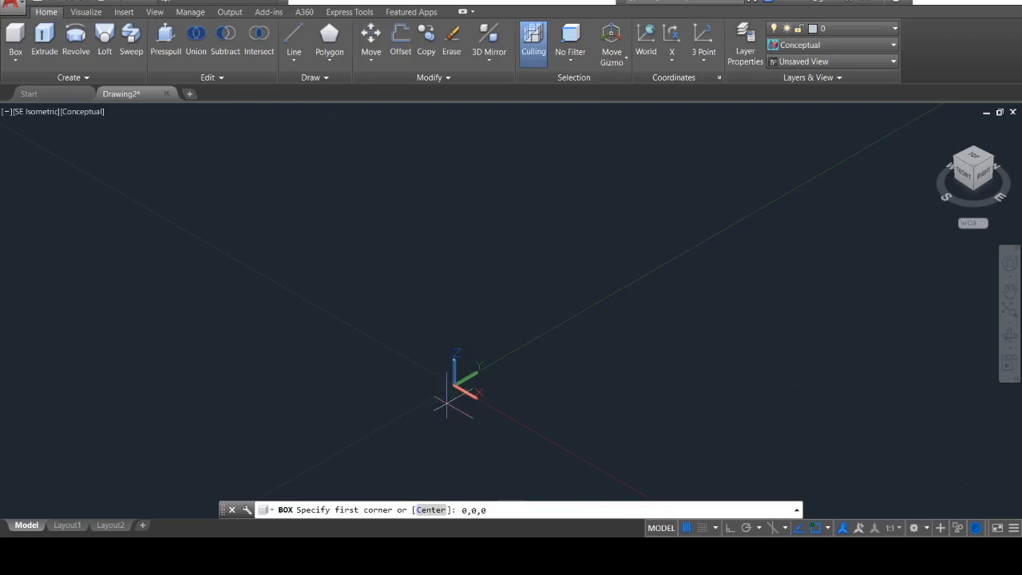
{"action": "key", "text": "Return"}
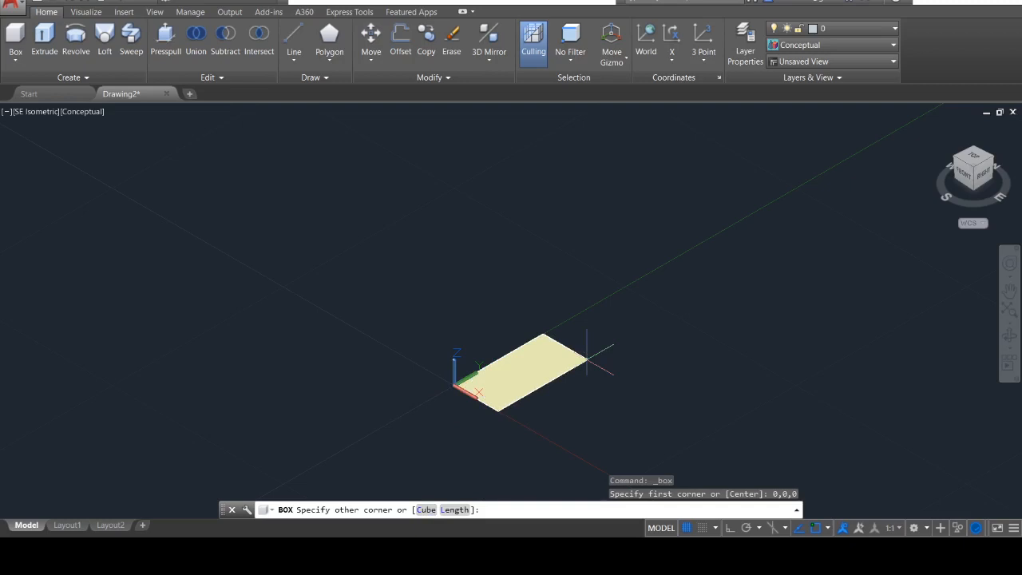
{"action": "left_click", "coordinate": [455, 509]}
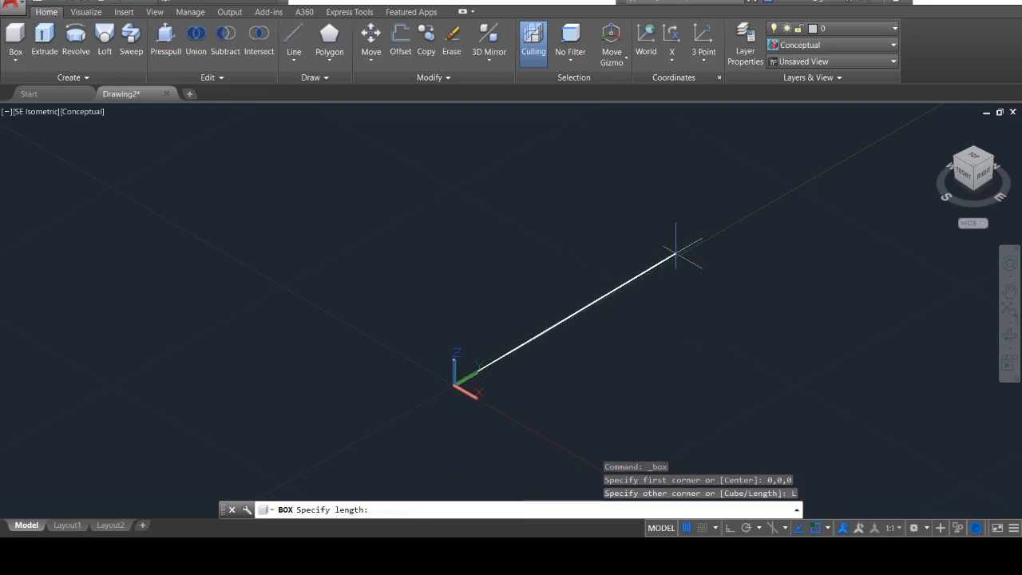
Turn Ortho on and set the box's length to 10 along the Y axis.
{"action": "left_click", "coordinate": [730, 530]}
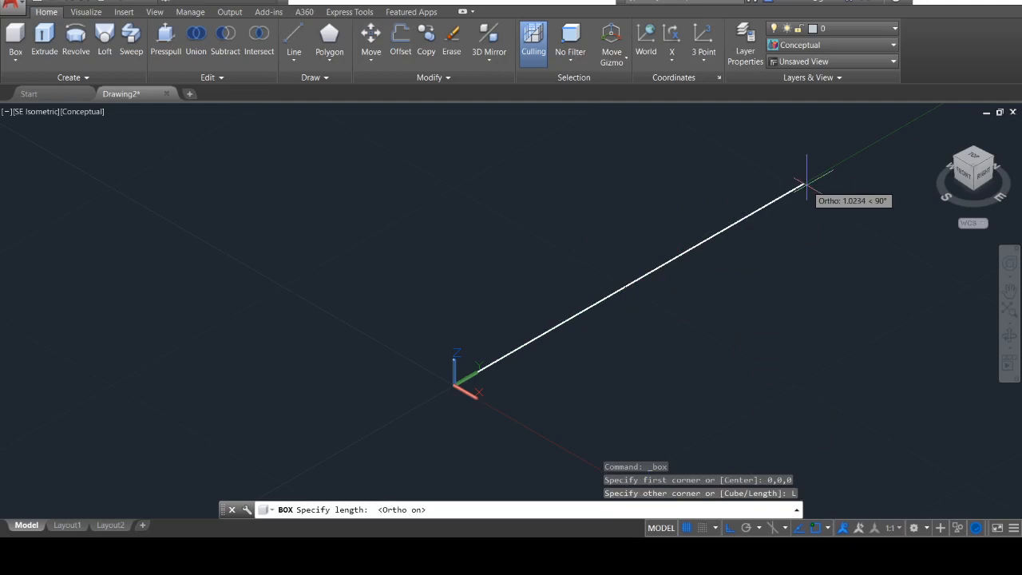
{"action": "scroll", "coordinate": [807, 184], "scroll_direction": "down", "scroll_amount": 2}
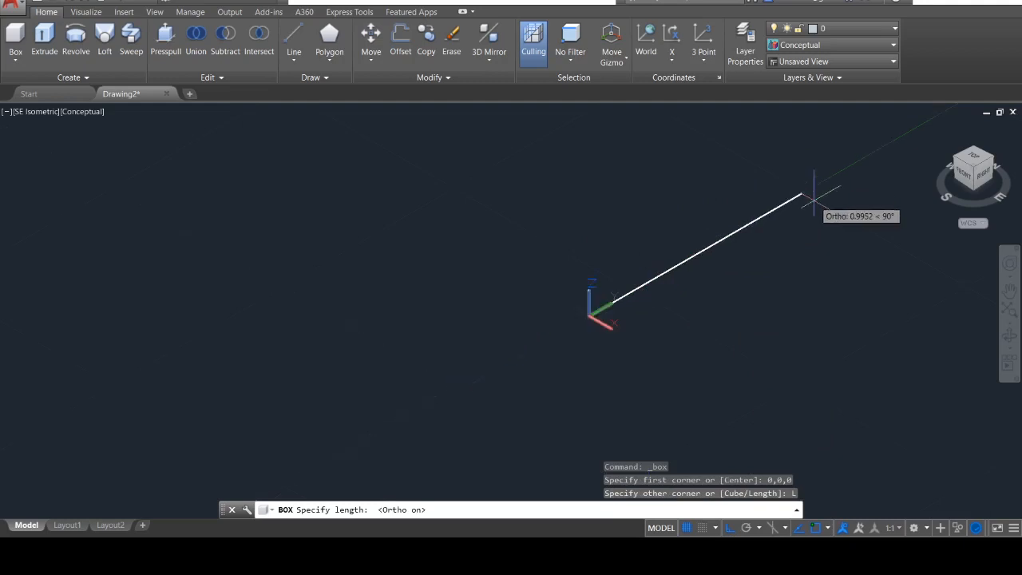
{"action": "scroll", "coordinate": [814, 199], "scroll_direction": "down", "scroll_amount": 4}
{"action": "middle_click_drag", "start_coordinate": [813, 200], "coordinate": [538, 280]}
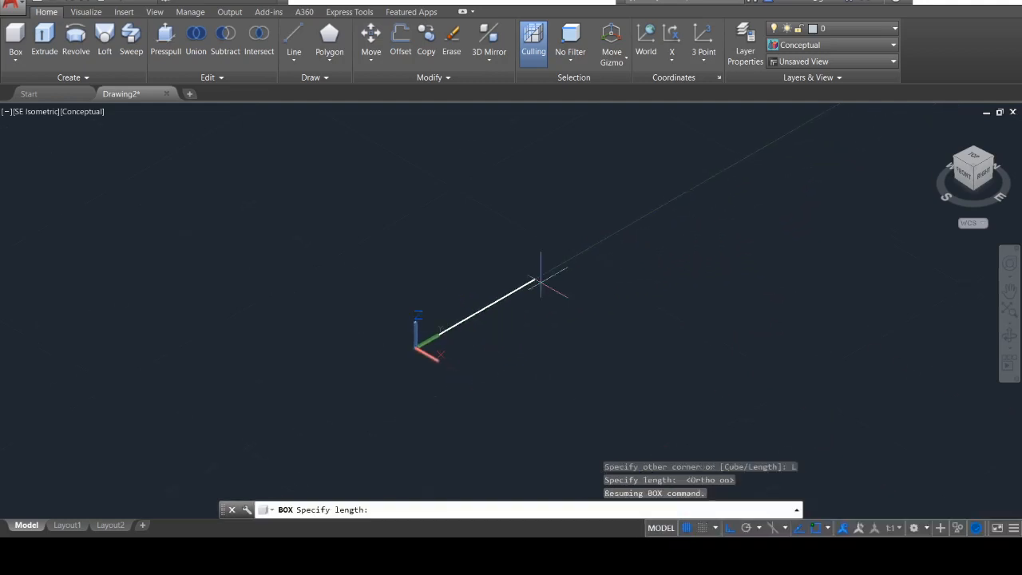
{"action": "scroll", "coordinate": [696, 196], "scroll_direction": "down", "scroll_amount": 3}
{"action": "middle_click_drag", "start_coordinate": [706, 198], "coordinate": [480, 281]}
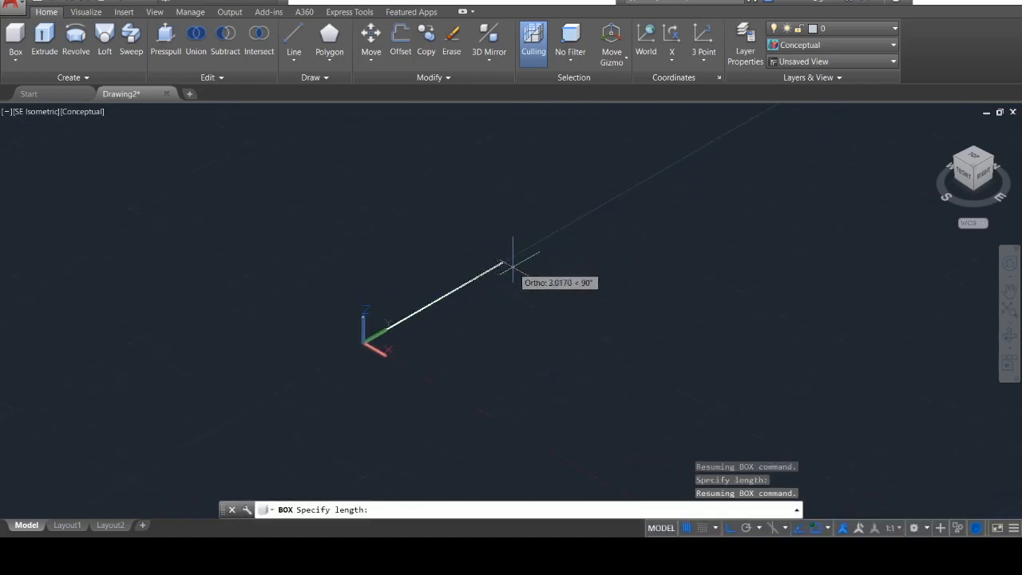
{"action": "scroll", "coordinate": [630, 200], "scroll_direction": "down", "scroll_amount": 6}
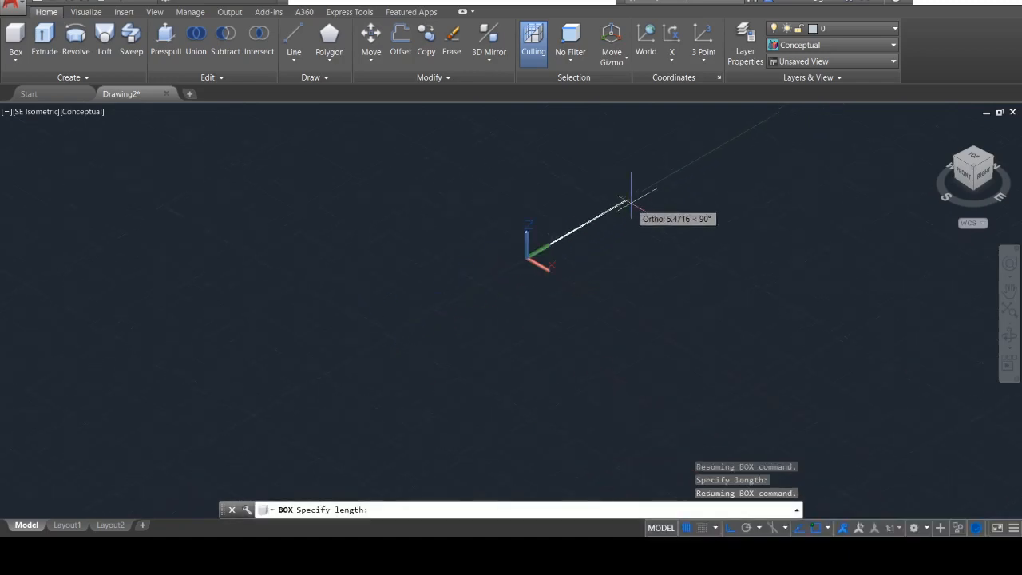
{"action": "middle_click_drag", "start_coordinate": [630, 201], "coordinate": [393, 327]}
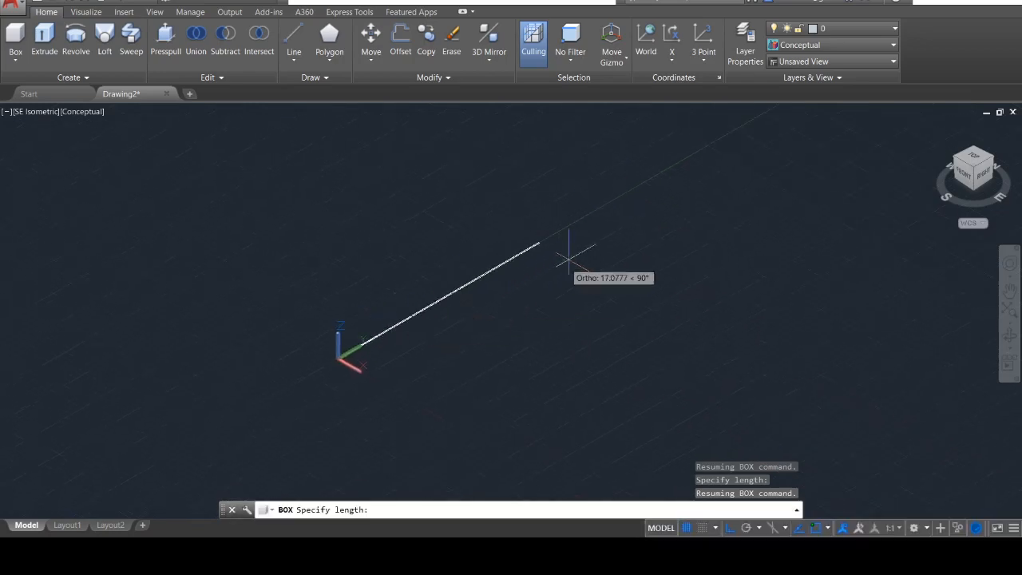
{"action": "middle_click_drag", "start_coordinate": [482, 279], "coordinate": [557, 237]}
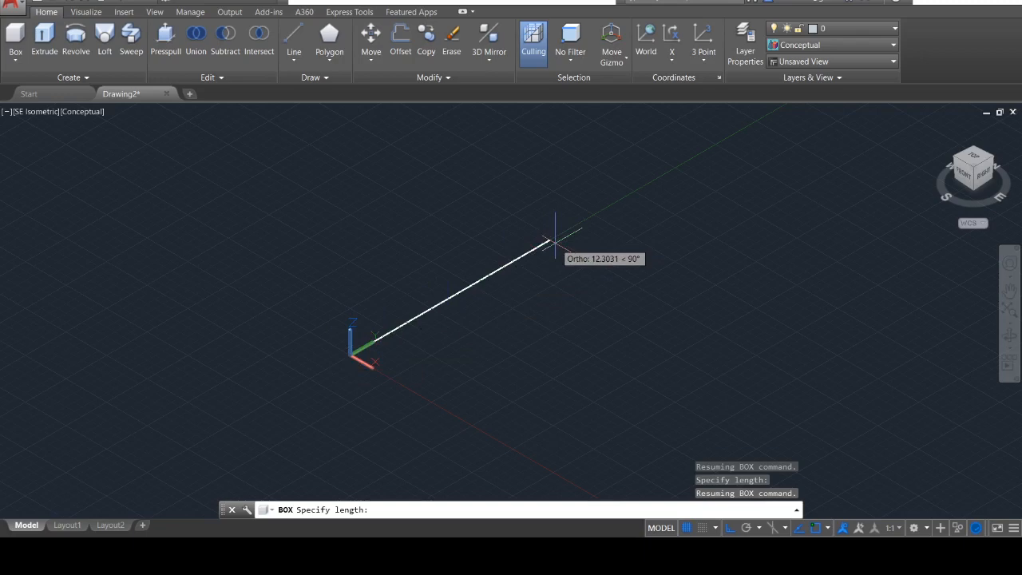
{"action": "key", "text": "Return"}
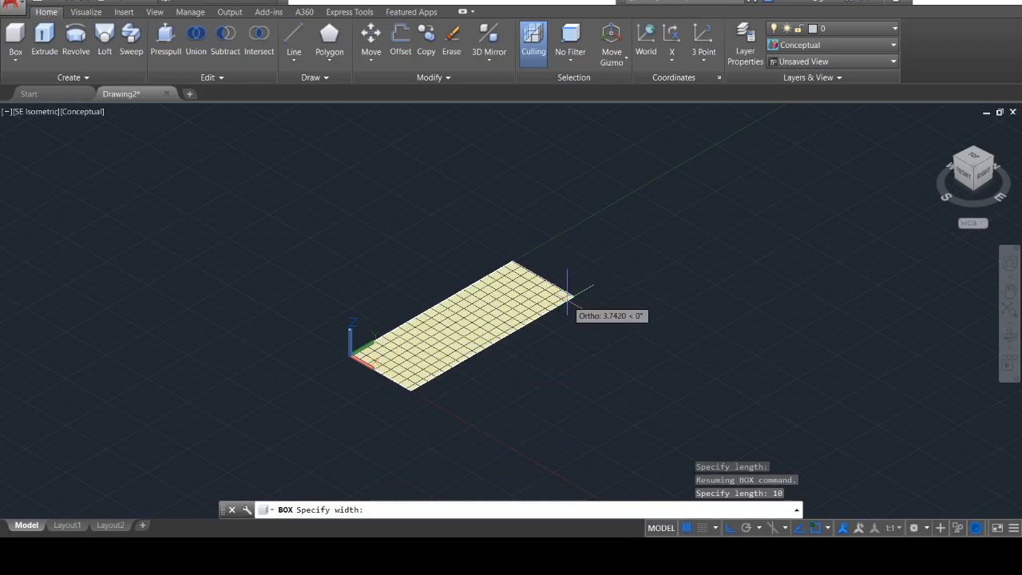
Set the box's width to 5 along the X axis and its height to 3.
{"action": "type", "text": "9"}
{"action": "key", "text": "Return"}
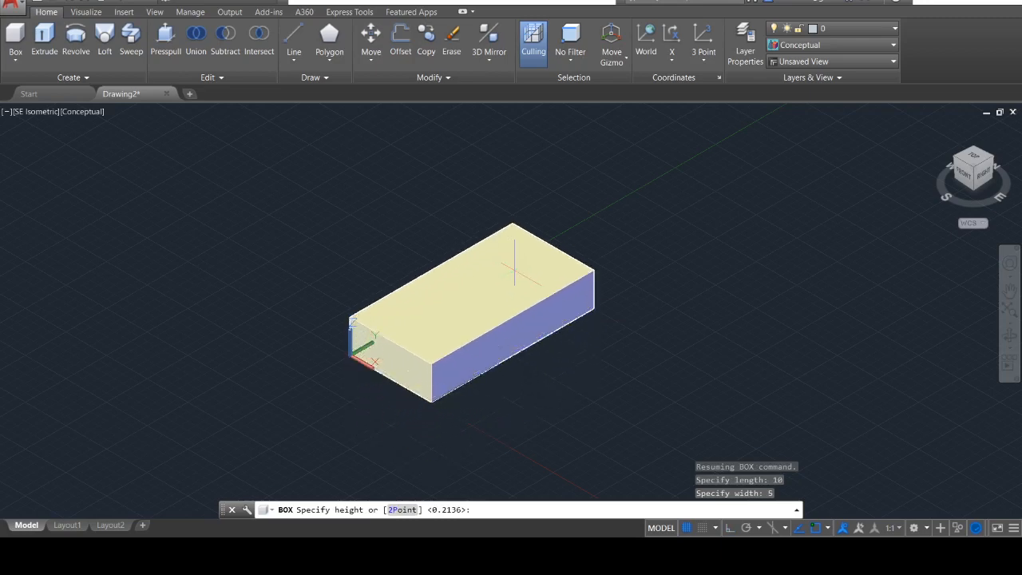
{"action": "scroll", "coordinate": [559, 293], "scroll_direction": "up", "scroll_amount": 3}
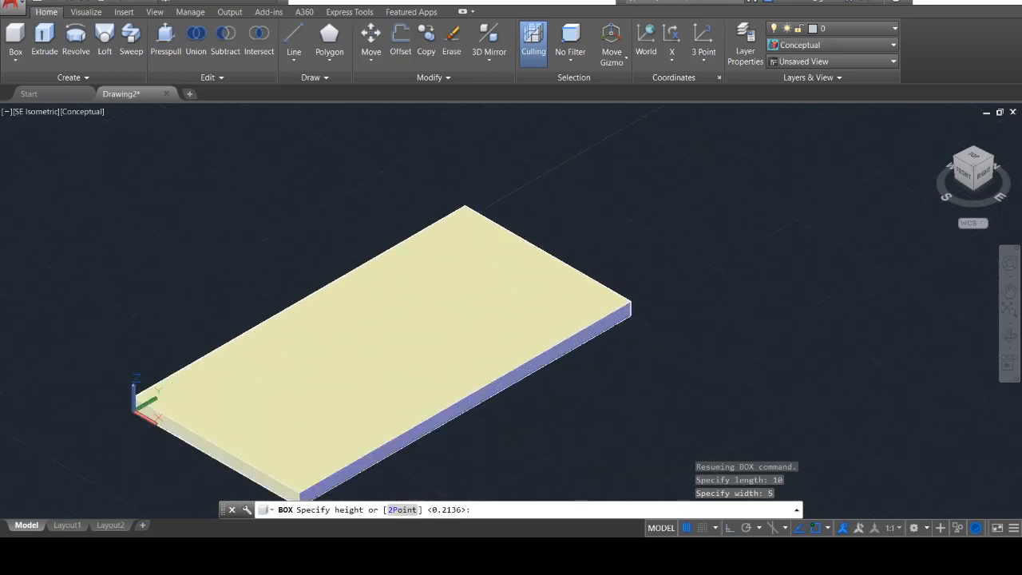
{"action": "middle_click_drag", "start_coordinate": [624, 285], "coordinate": [618, 290]}
{"action": "key", "text": "Escape"}
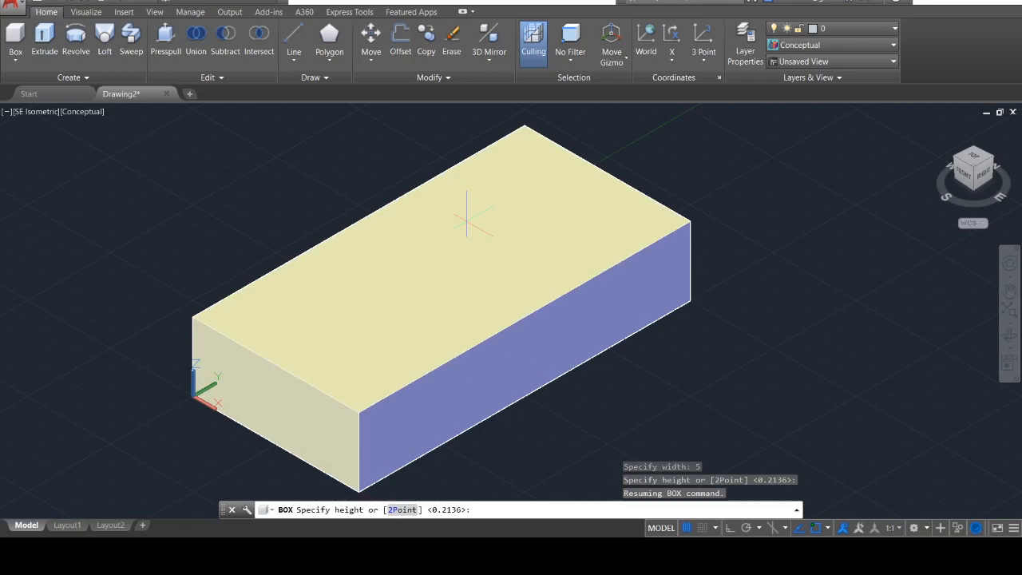
{"action": "type", "text": "3"}
{"action": "key", "text": "Return"}
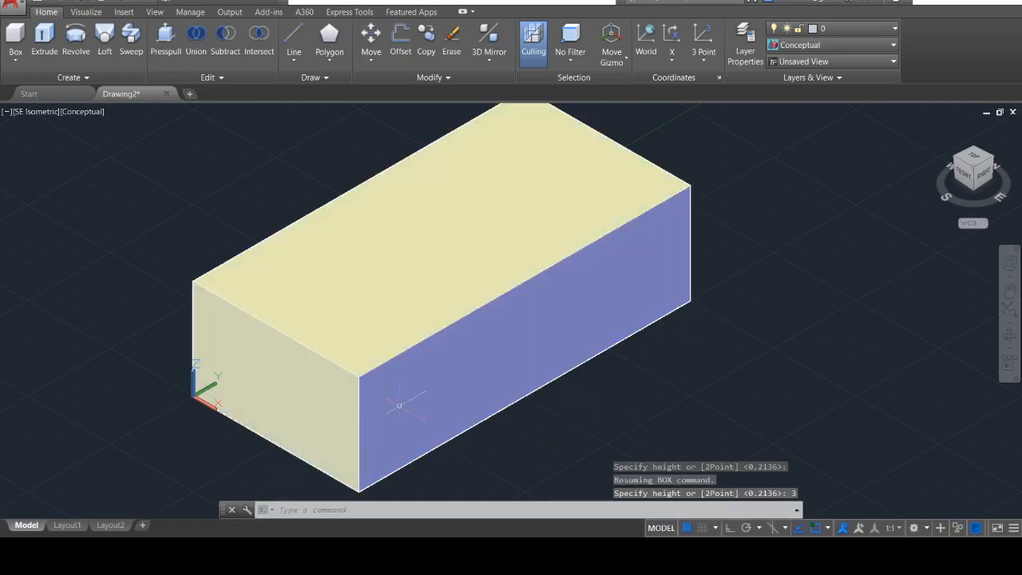
Create a solid cylinder centred on the midpoint of the bottom edge of the box's long right side, with radius 3 and height 5.
{"action": "mouse_move", "coordinate": [567, 369]}
{"action": "middle_mouse_down"}
{"action": "mouse_move", "coordinate": [516, 303]}
{"action": "mouse_move", "coordinate": [489, 310]}
{"action": "middle_mouse_up"}
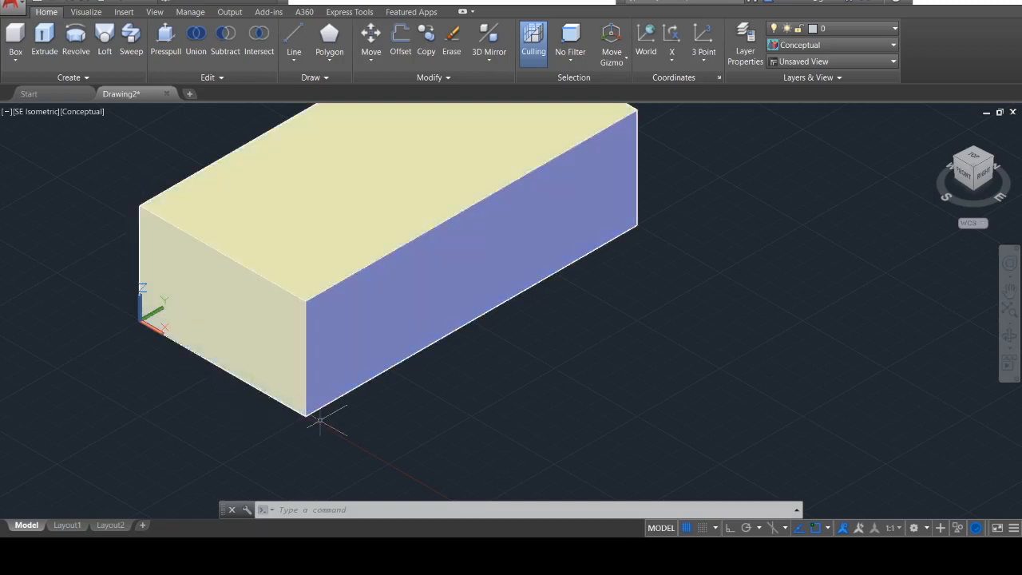
{"action": "scroll", "coordinate": [229, 361], "scroll_direction": "down", "scroll_amount": 2}
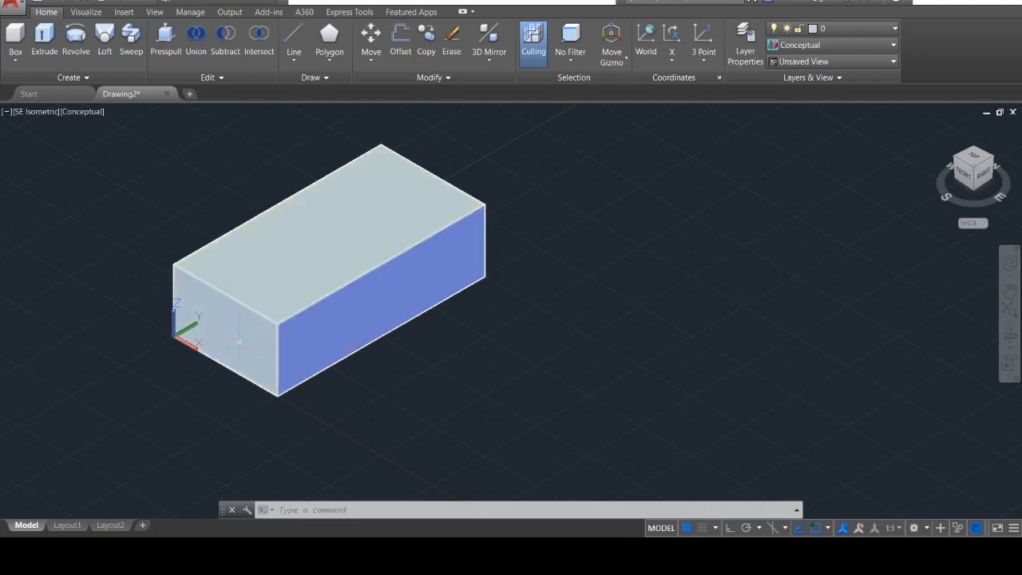
{"action": "left_click", "coordinate": [22, 61]}
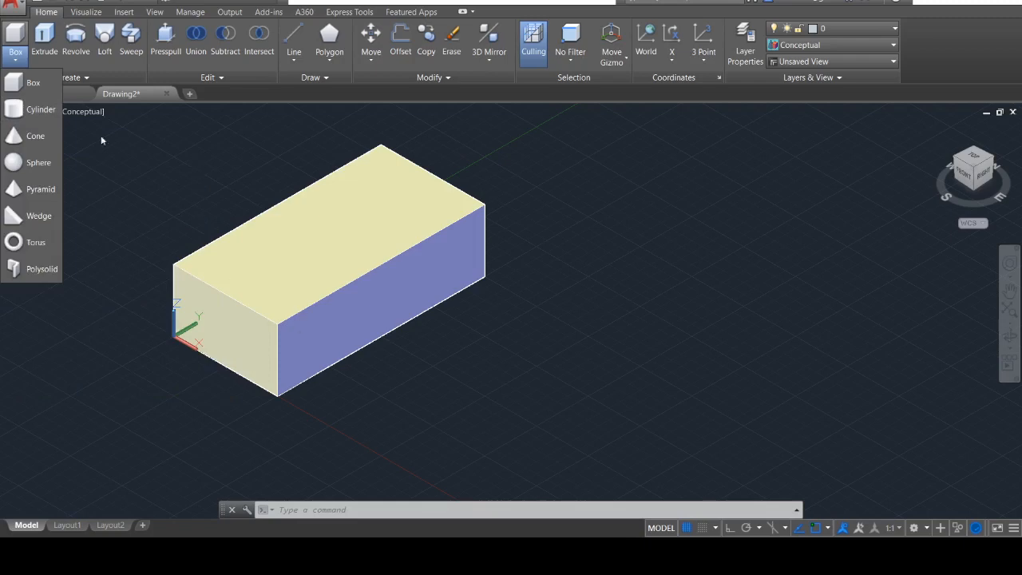
{"action": "left_click", "coordinate": [38, 110]}
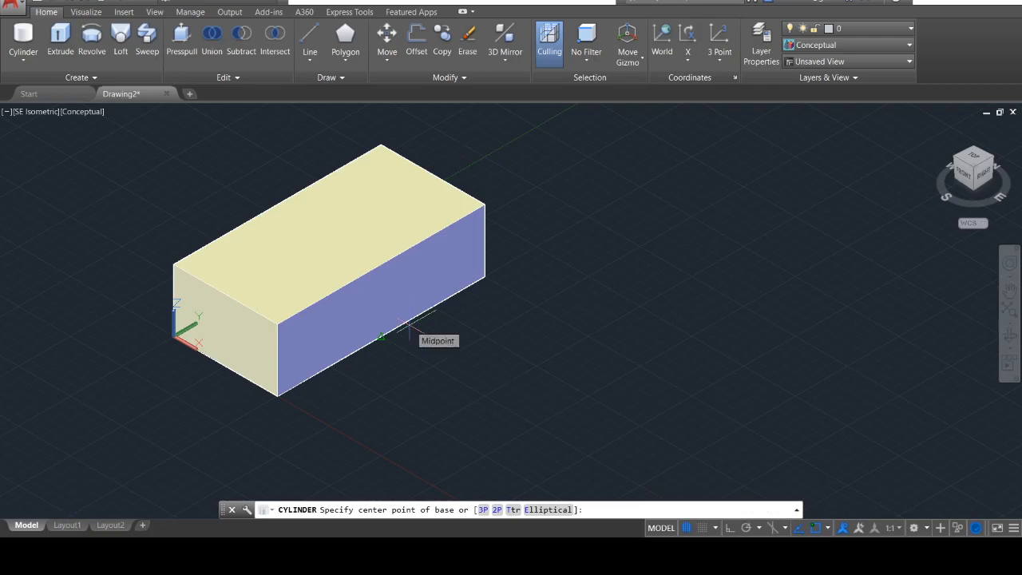
{"action": "left_click", "coordinate": [828, 528]}
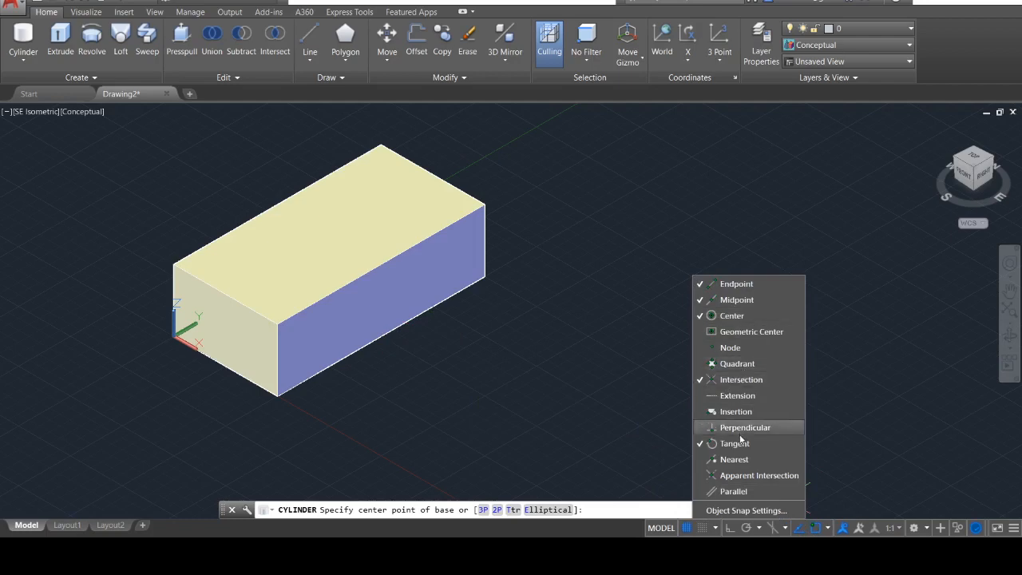
{"action": "left_click", "coordinate": [551, 375]}
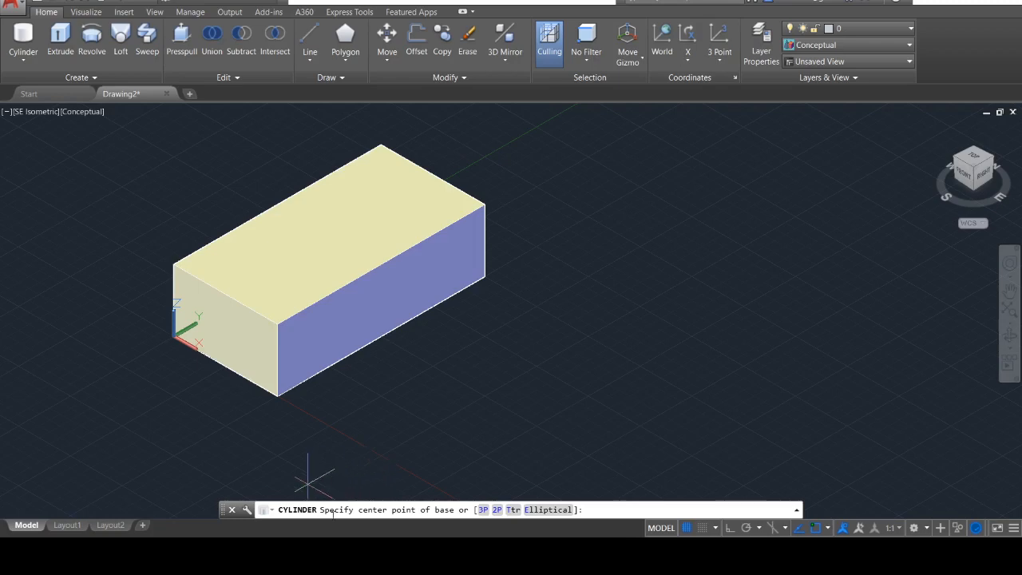
{"action": "left_click", "coordinate": [381, 337]}
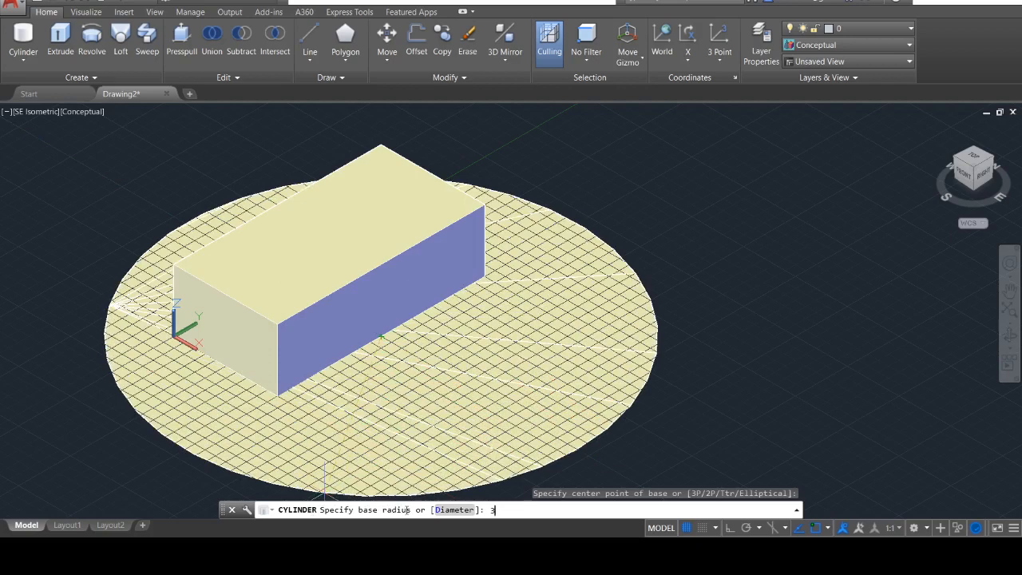
{"action": "type", "text": "3"}
{"action": "key", "text": "Return"}
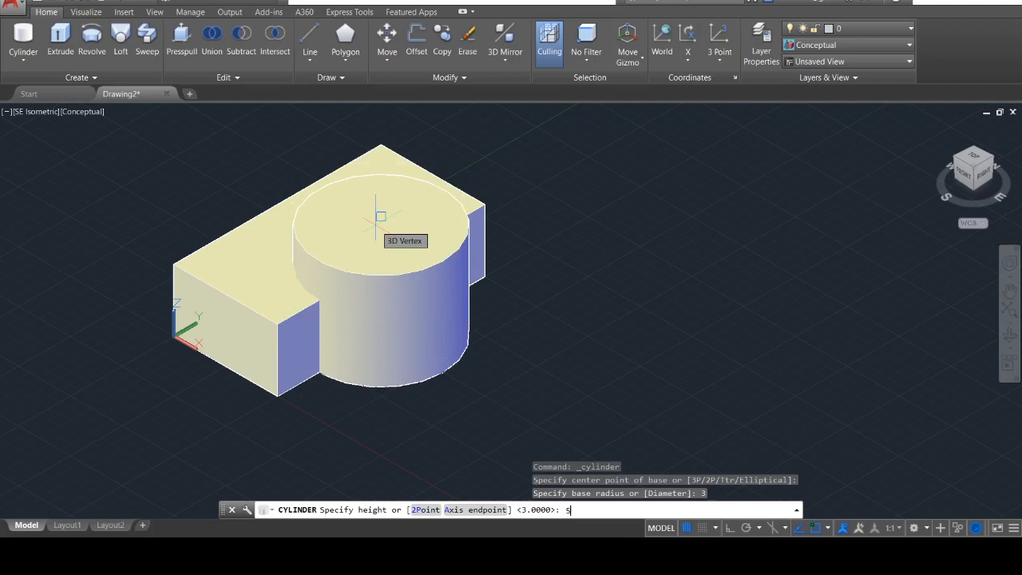
{"action": "key", "text": "Return"}
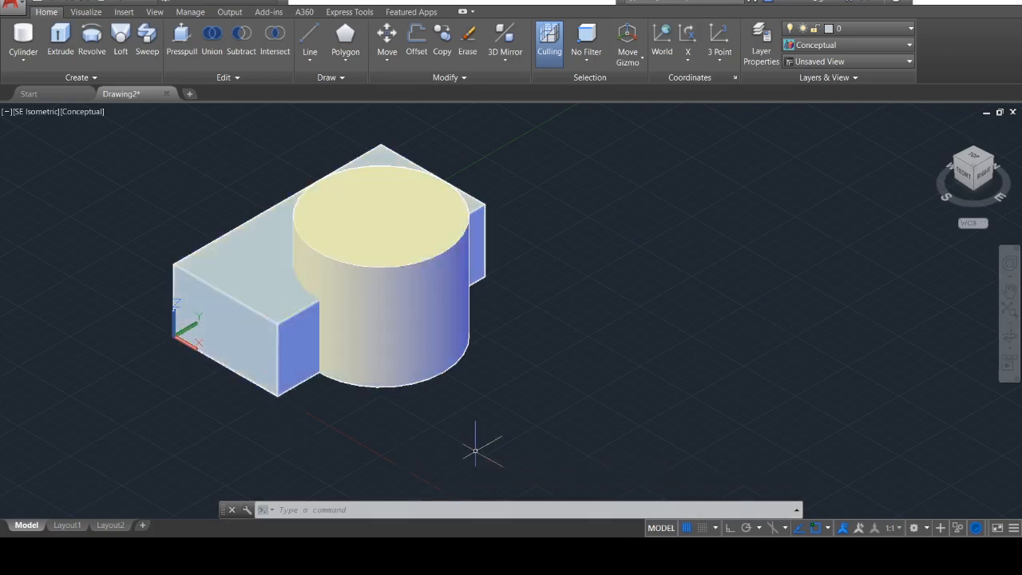
View the box and cylinder from the SW isometric direction and clear the box selection.
{"action": "left_click", "coordinate": [270, 301]}
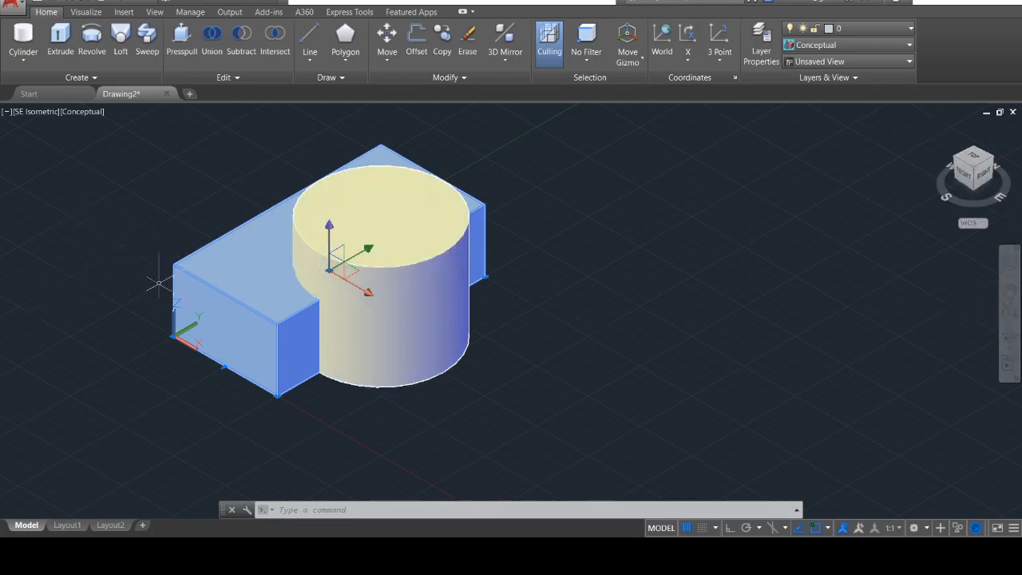
{"action": "left_click", "coordinate": [959, 160]}
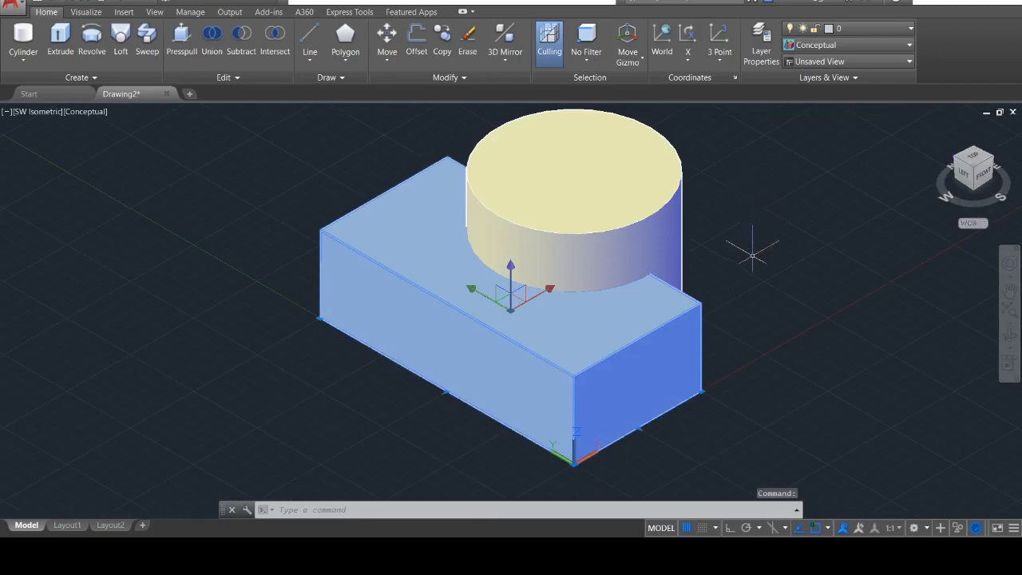
{"action": "key", "text": "Escape"}
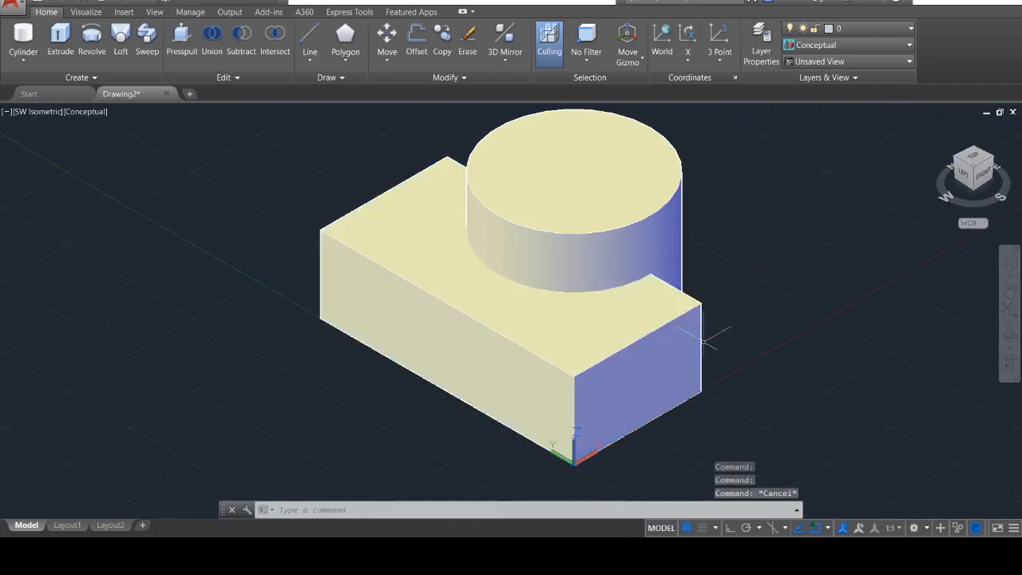
{"action": "left_click", "coordinate": [662, 353]}
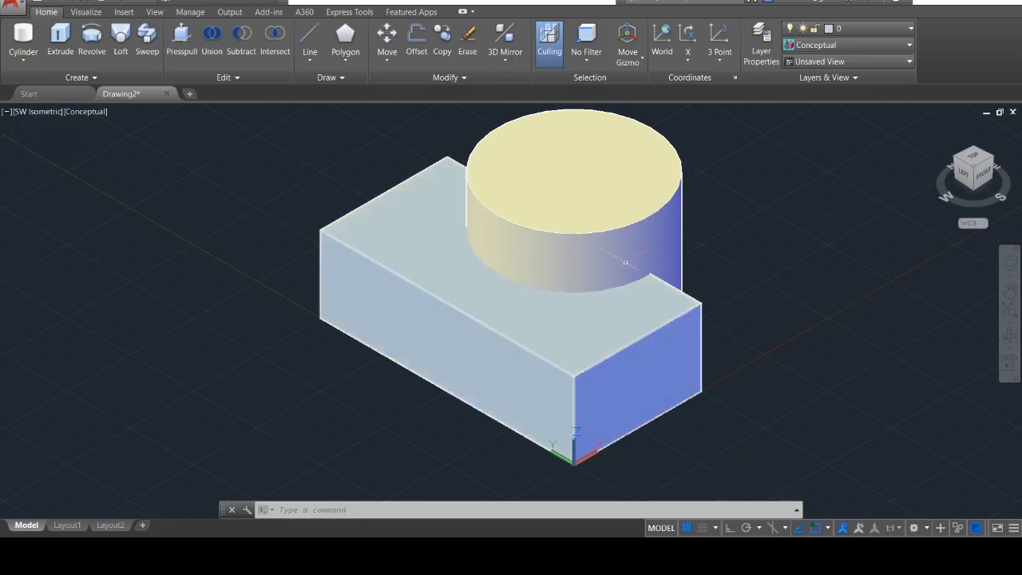
Create a solid cone centred on the cylinder's top face, with base radius 2 and height 2.
{"action": "left_click", "coordinate": [22, 61]}
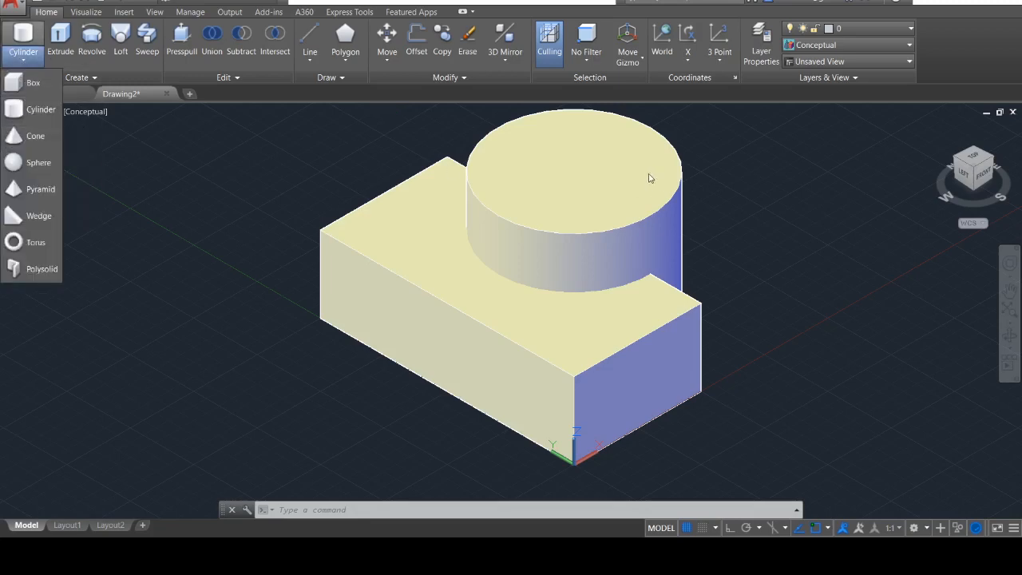
{"action": "left_click", "coordinate": [35, 137]}
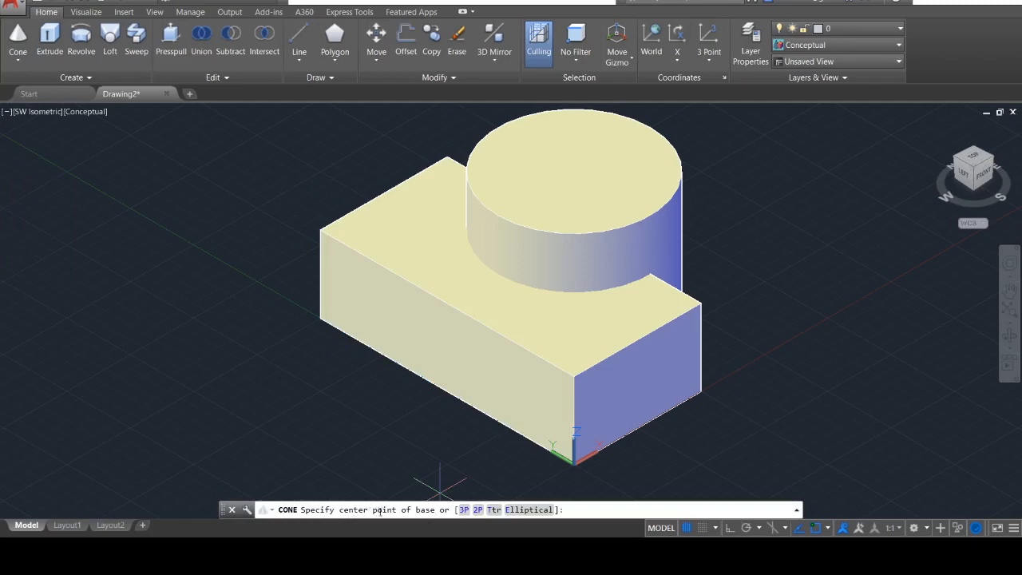
{"action": "middle_click_drag", "start_coordinate": [411, 337], "coordinate": [251, 338]}
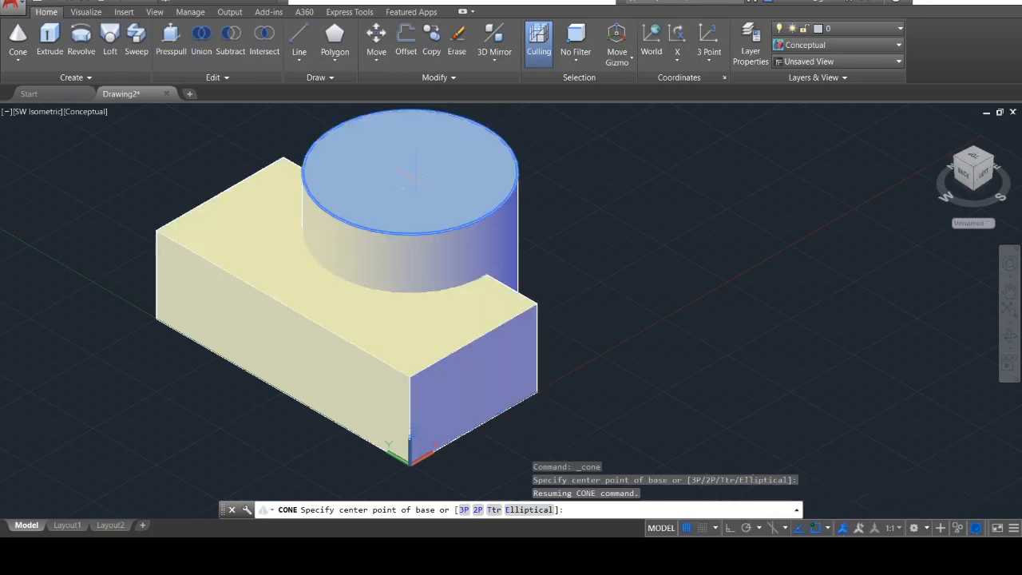
{"action": "left_click", "coordinate": [411, 171]}
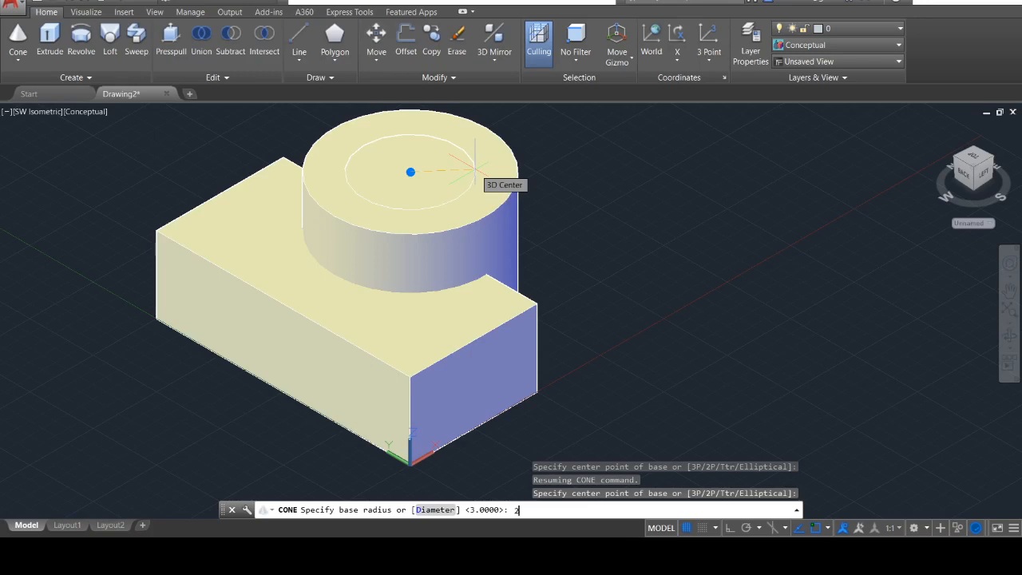
{"action": "key", "text": "Return"}
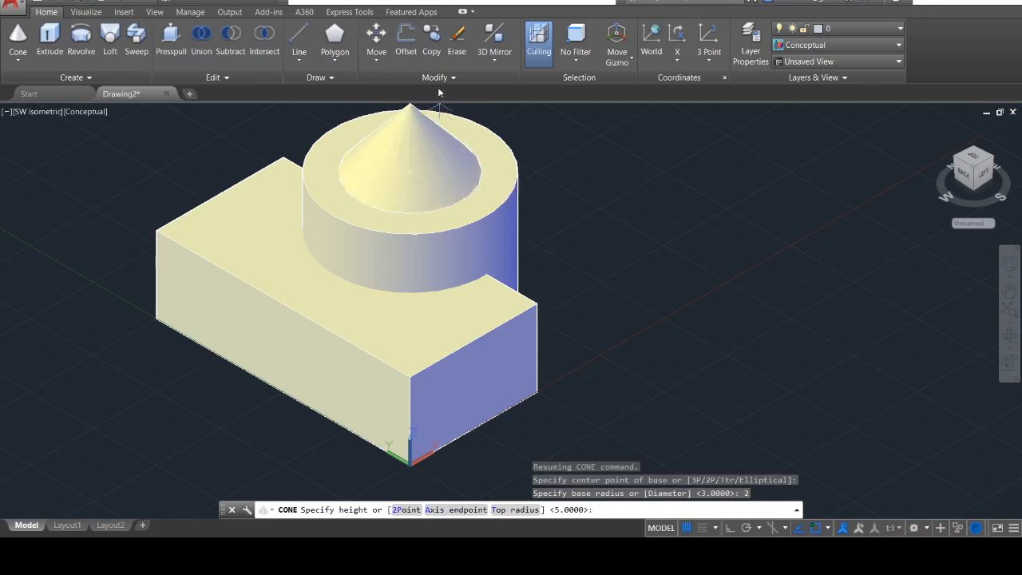
{"action": "middle_click_drag", "start_coordinate": [432, 154], "coordinate": [400, 262]}
{"action": "scroll", "coordinate": [400, 263], "scroll_direction": "up", "scroll_amount": 2}
{"action": "scroll", "coordinate": [401, 156], "scroll_direction": "down", "scroll_amount": 2}
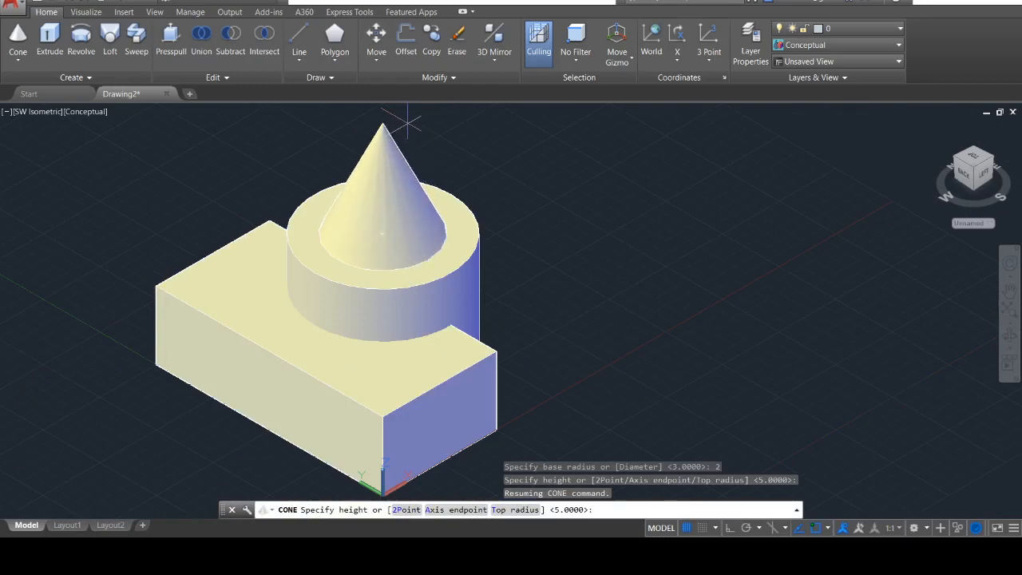
{"action": "key", "text": "Return"}
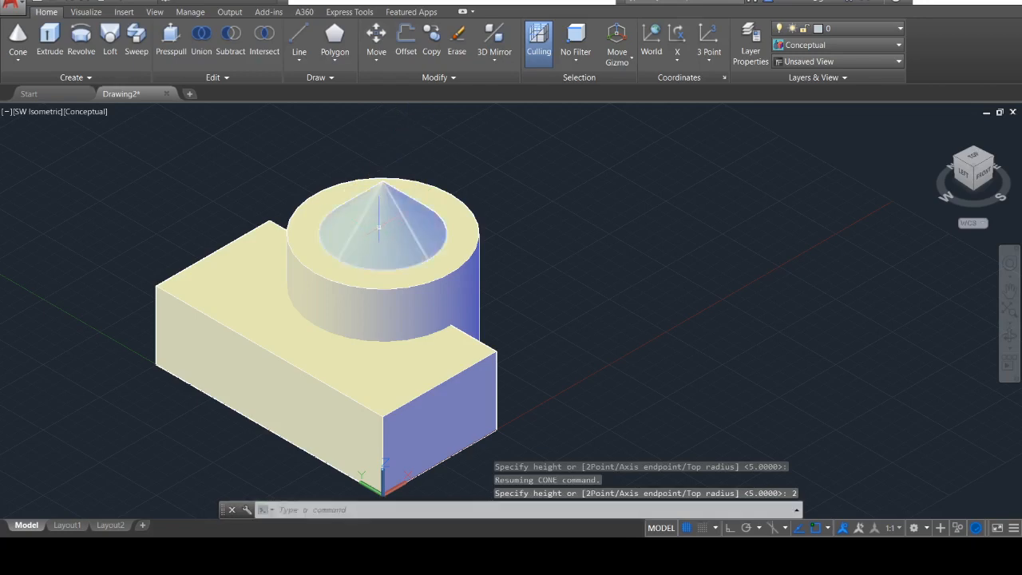
{"action": "scroll", "coordinate": [407, 224], "scroll_direction": "up", "scroll_amount": 2}
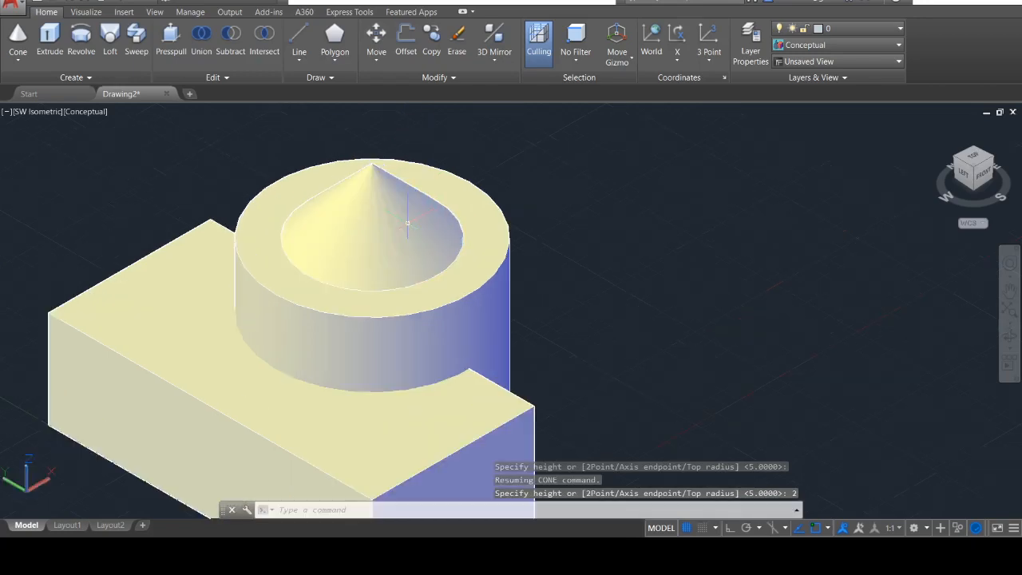
{"action": "key", "text": "Return"}
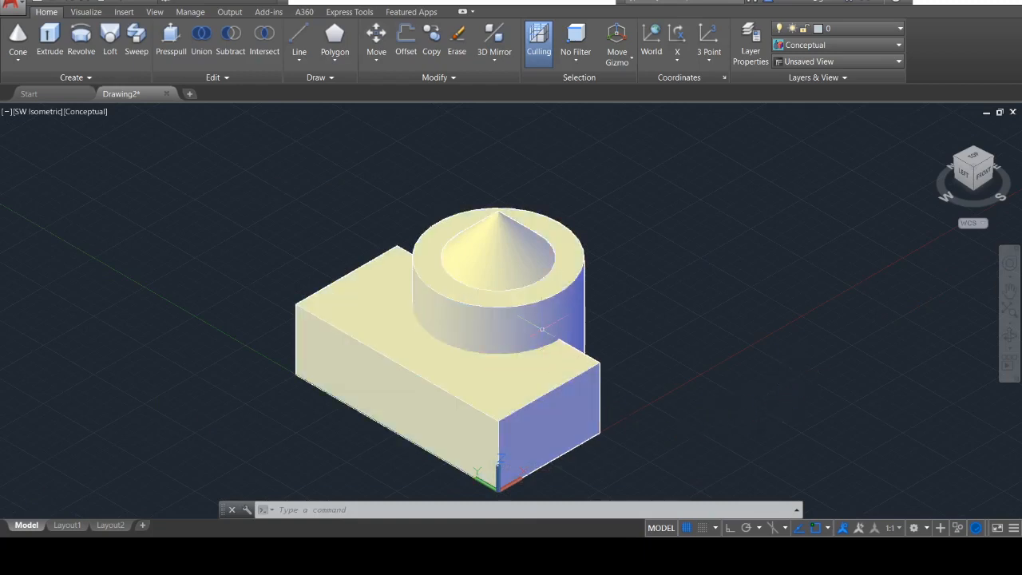
Clear the box selection and view the three solids from the SE isometric direction.
{"action": "left_click", "coordinate": [498, 403]}
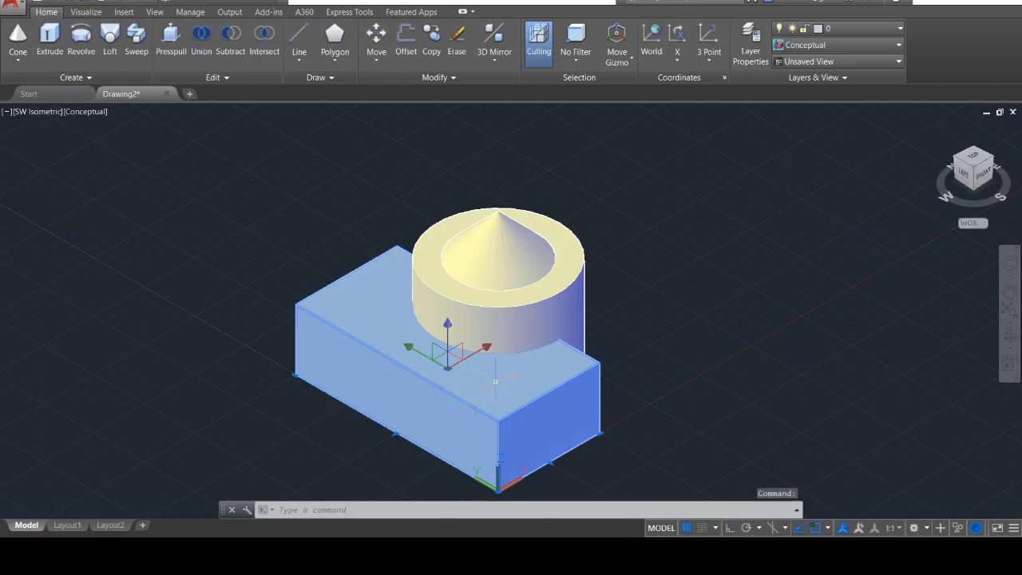
{"action": "key", "text": "Escape"}
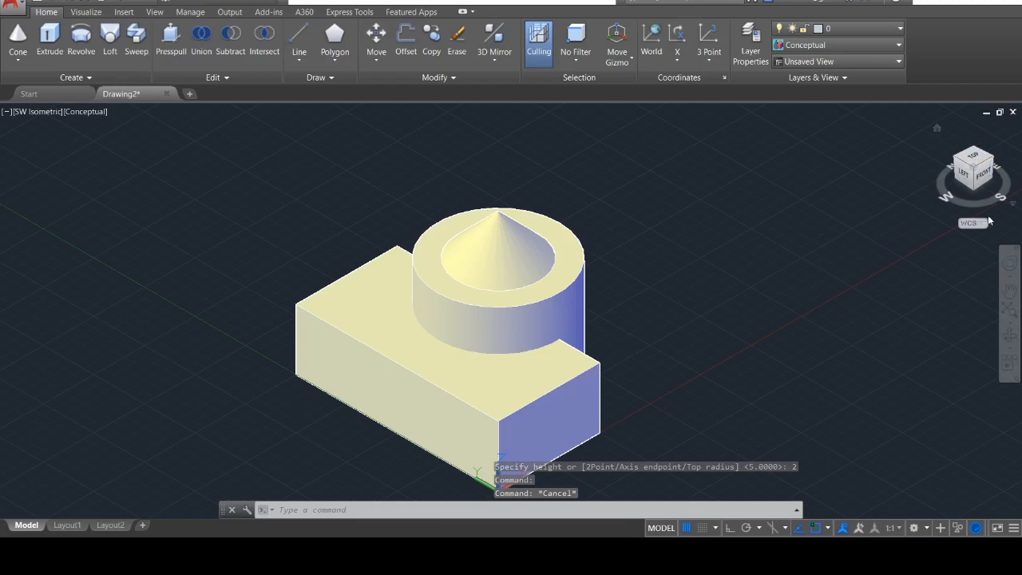
{"action": "left_click", "coordinate": [991, 158]}
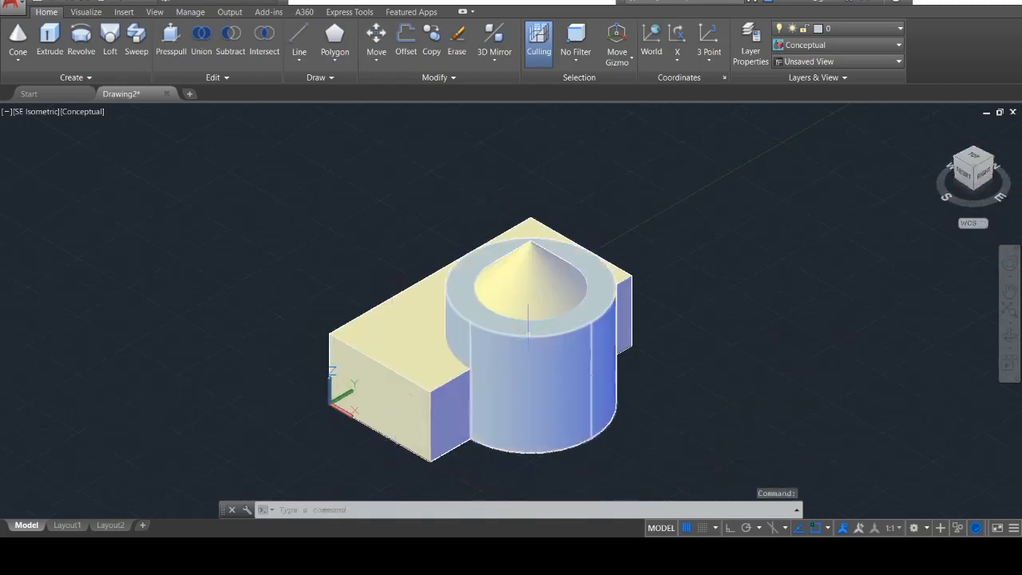
Erase the cylinder and undo the erasure.
{"action": "mouse_move", "coordinate": [436, 378]}
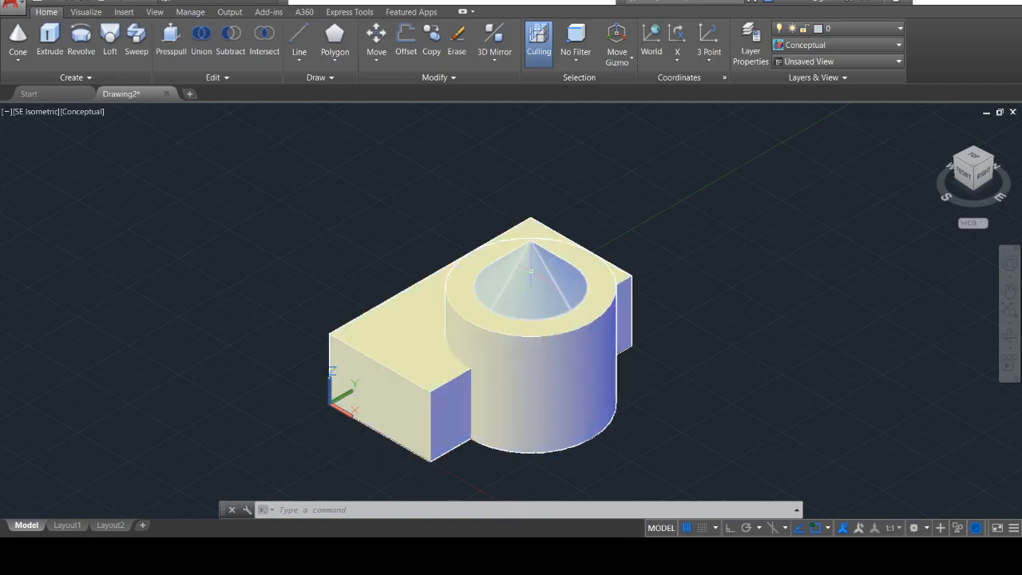
{"action": "left_click", "coordinate": [494, 356]}
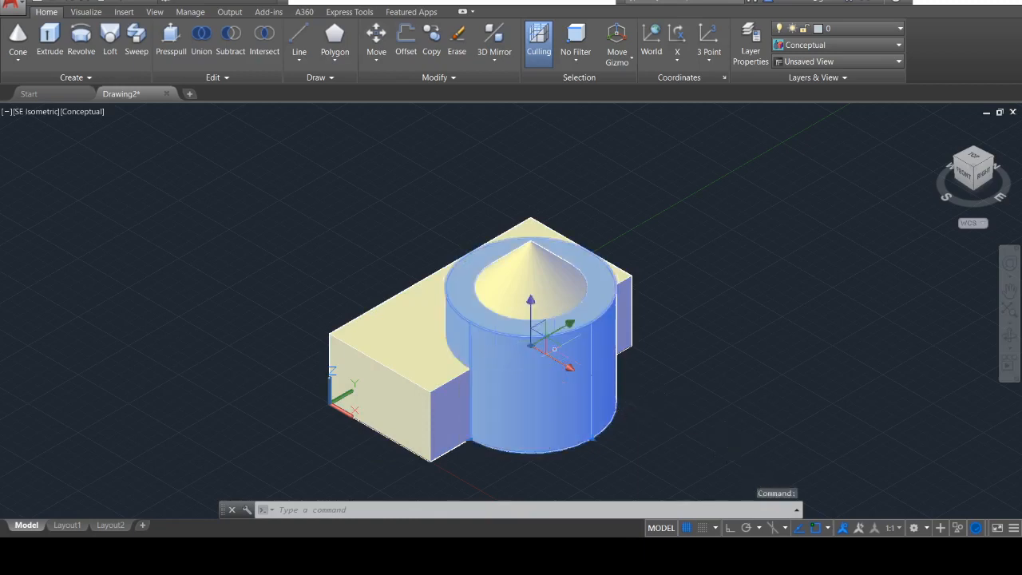
{"action": "left_click", "coordinate": [507, 356]}
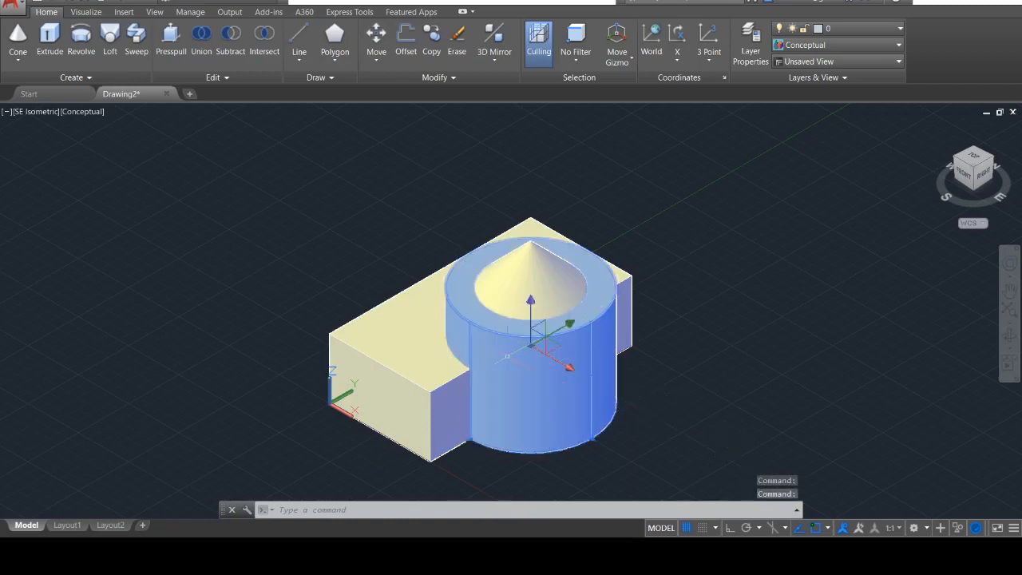
{"action": "key", "text": "Delete"}
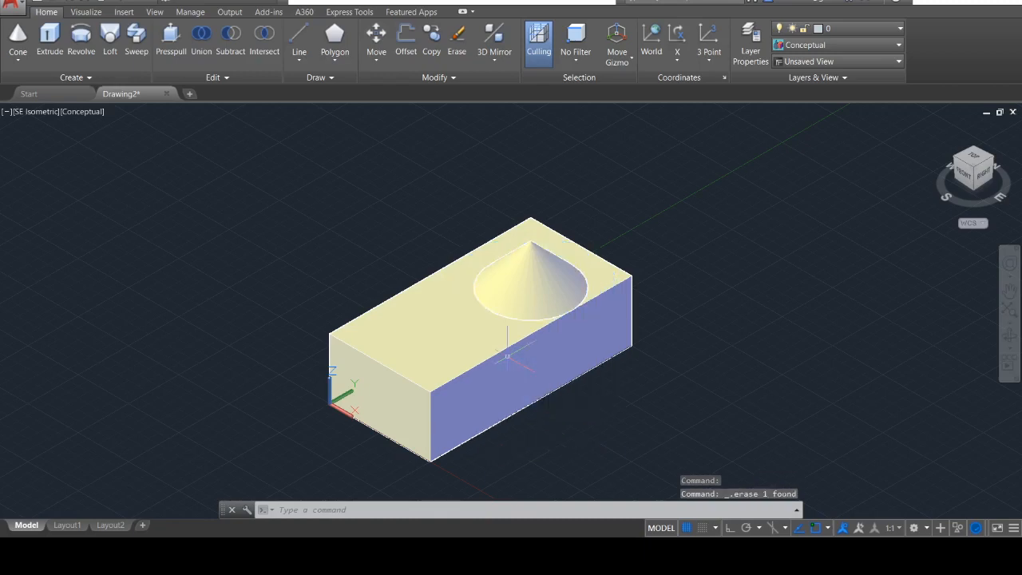
{"action": "key", "text": "ctrl+z"}
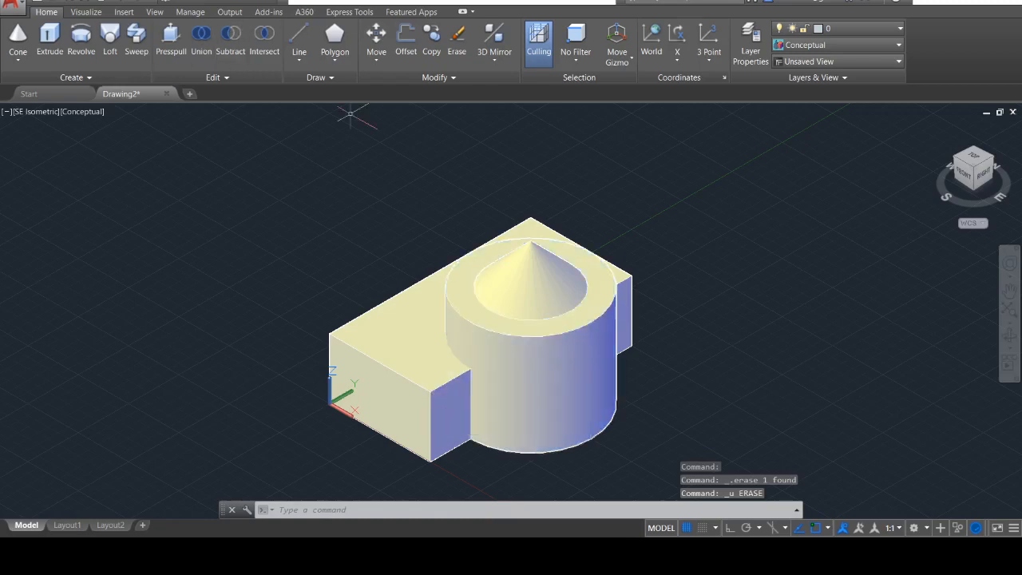
{"action": "key", "text": "Escape"}
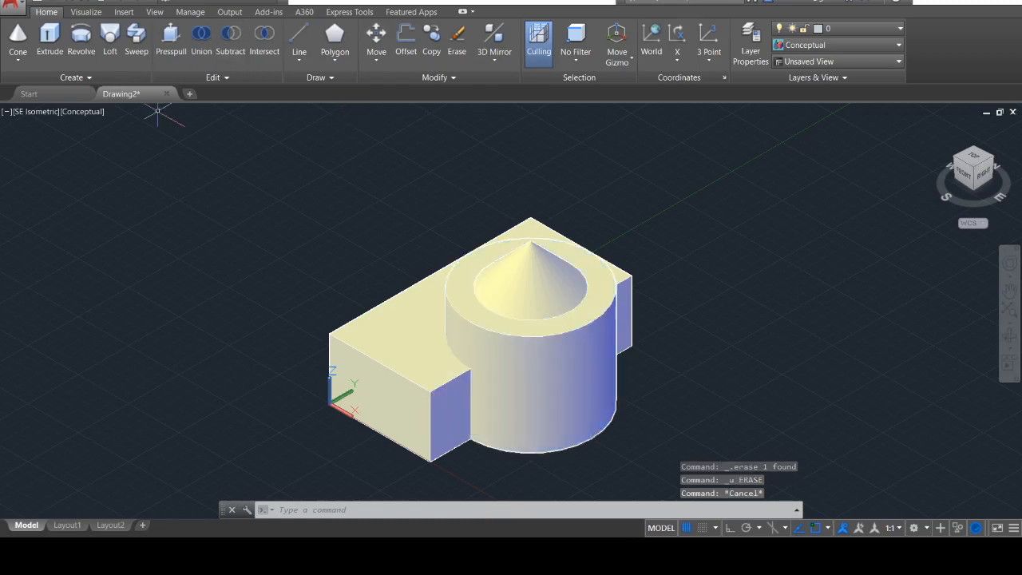
{"action": "left_click", "coordinate": [18, 60]}
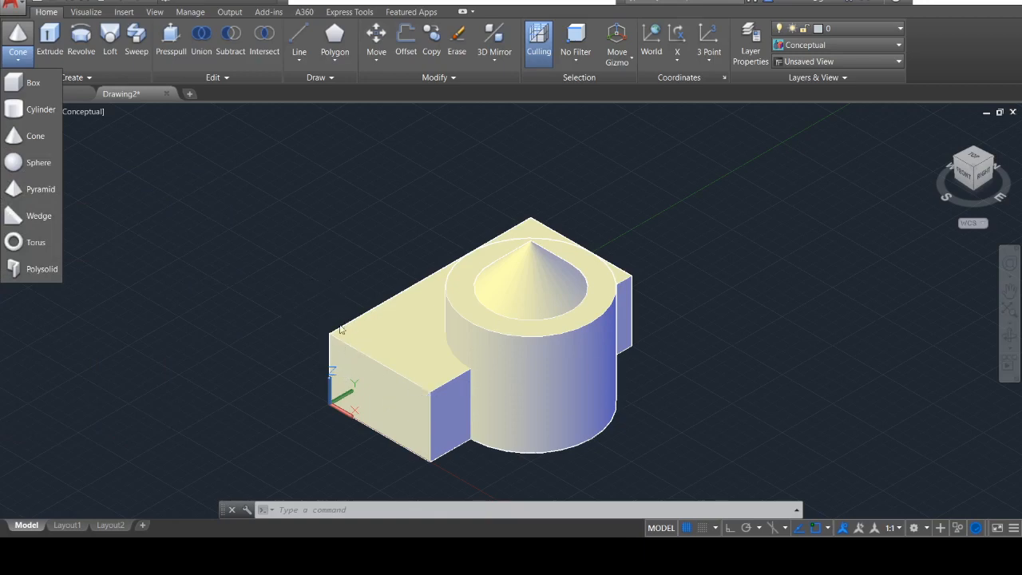
{"action": "scroll", "coordinate": [359, 316], "scroll_direction": "up", "scroll_amount": 2}
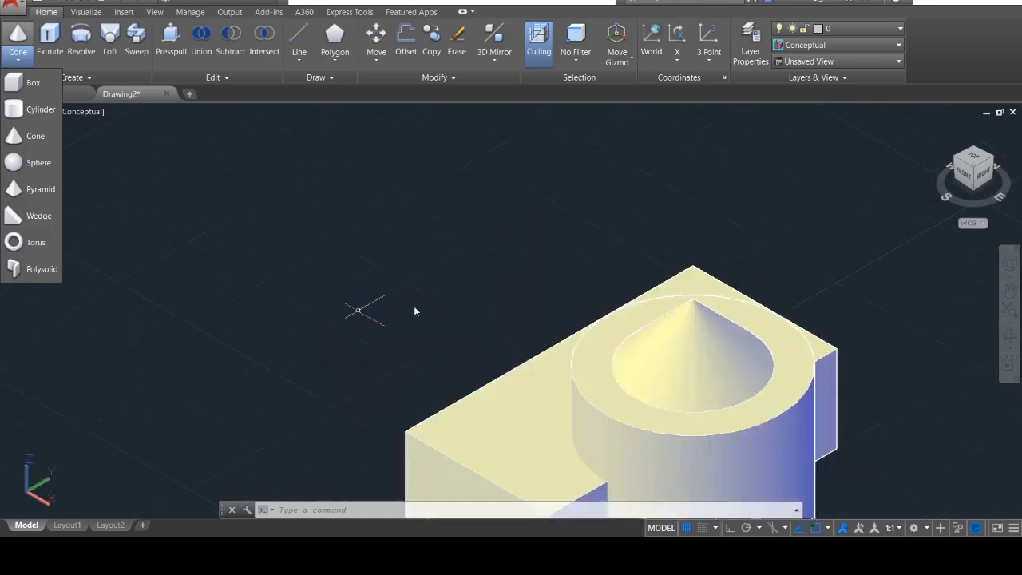
{"action": "scroll", "coordinate": [414, 312], "scroll_direction": "down", "scroll_amount": 8}
{"action": "scroll", "coordinate": [450, 314], "scroll_direction": "up", "scroll_amount": 7}
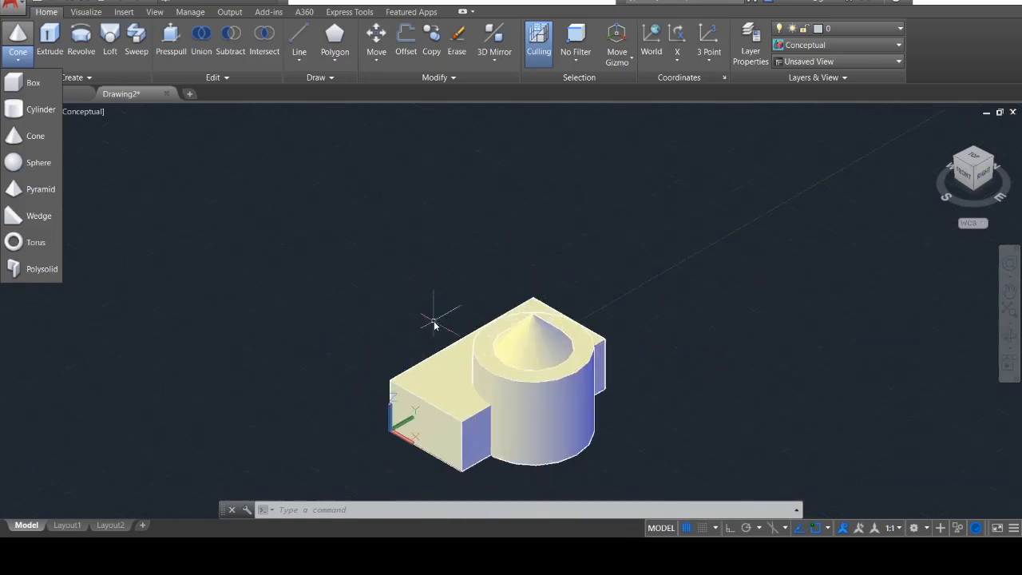
{"action": "scroll", "coordinate": [434, 321], "scroll_direction": "up", "scroll_amount": 2}
{"action": "left_click", "coordinate": [515, 281]}
{"action": "middle_click_drag", "start_coordinate": [527, 306], "coordinate": [474, 155]}
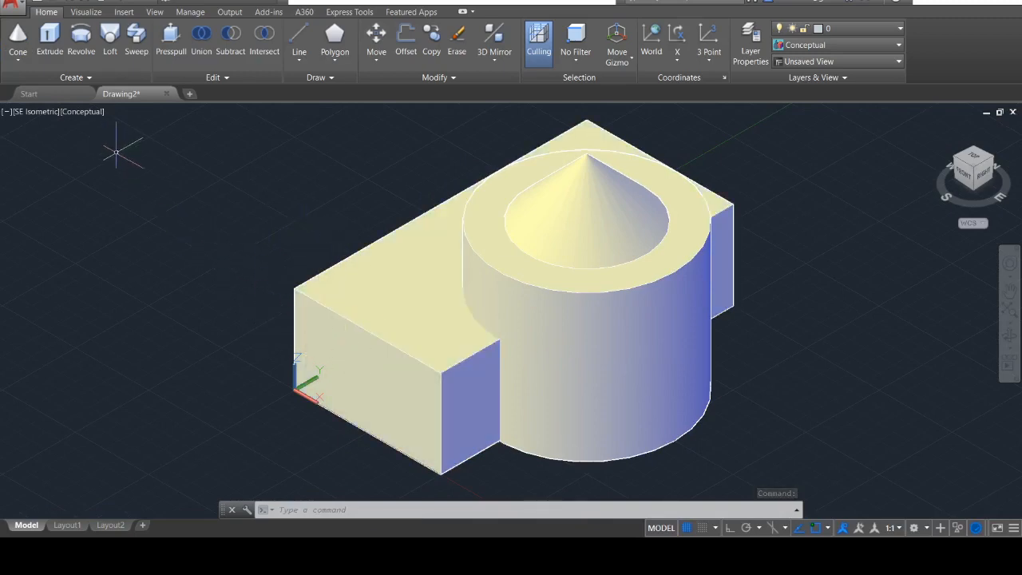
Create a solid sphere of radius 2 centred on the box's top corner directly above the origin.
{"action": "left_click", "coordinate": [21, 66]}
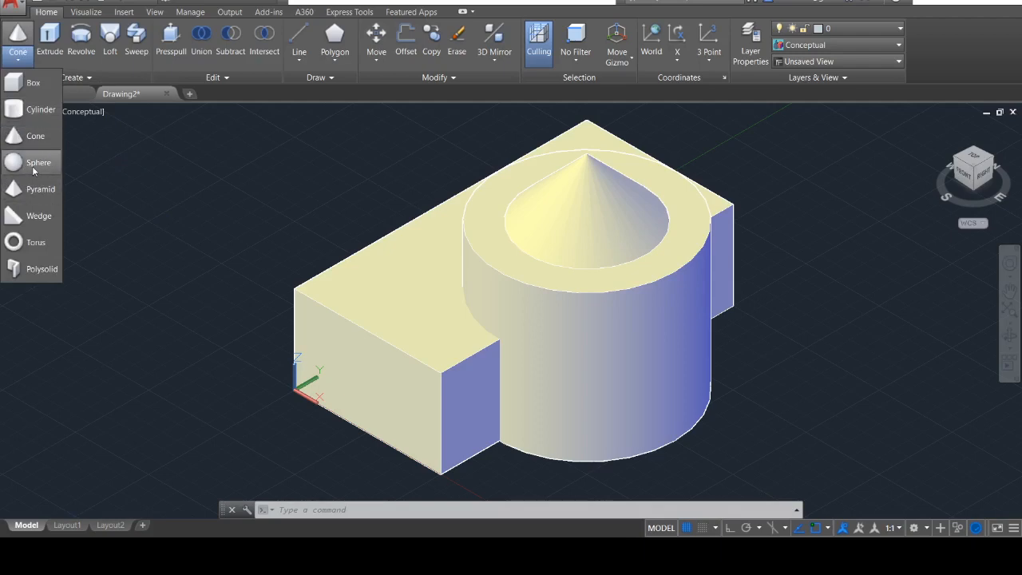
{"action": "left_click", "coordinate": [33, 165]}
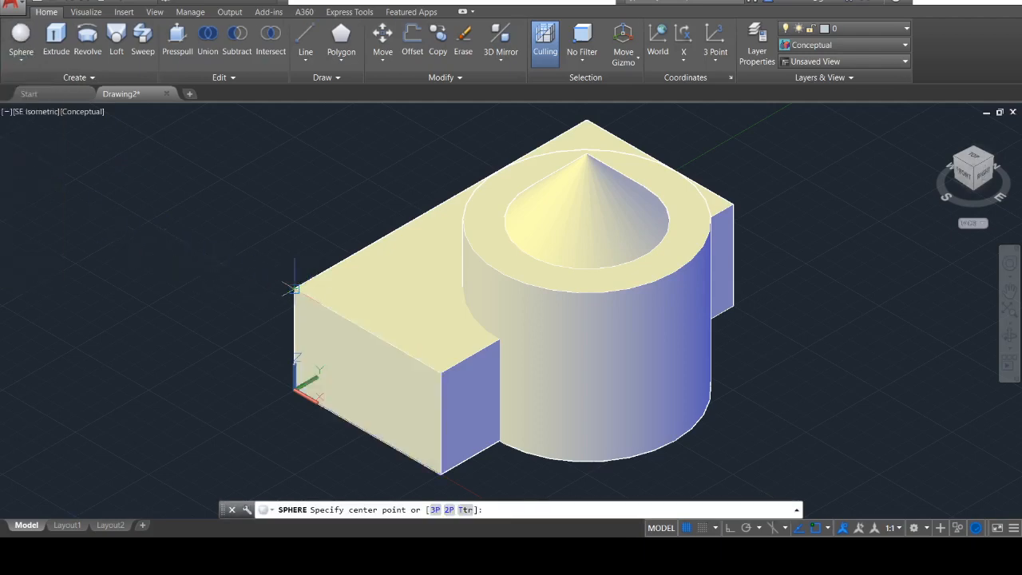
{"action": "left_click", "coordinate": [294, 288]}
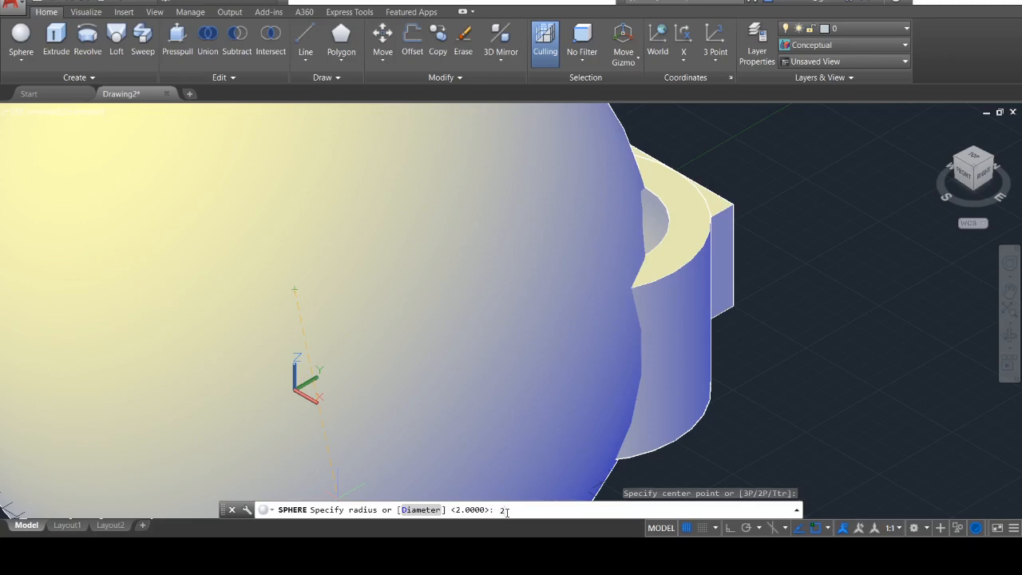
{"action": "key", "text": "Return"}
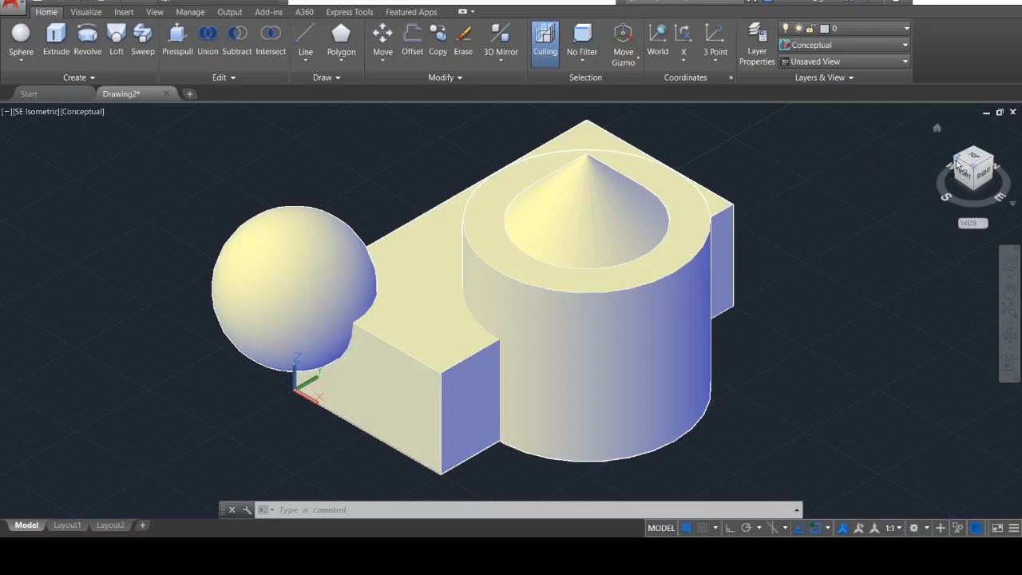
Examine how the sphere overlaps the box from the SW isometric and Left views, ending in SW isometric with the box selection cleared.
{"action": "left_click", "coordinate": [402, 355]}
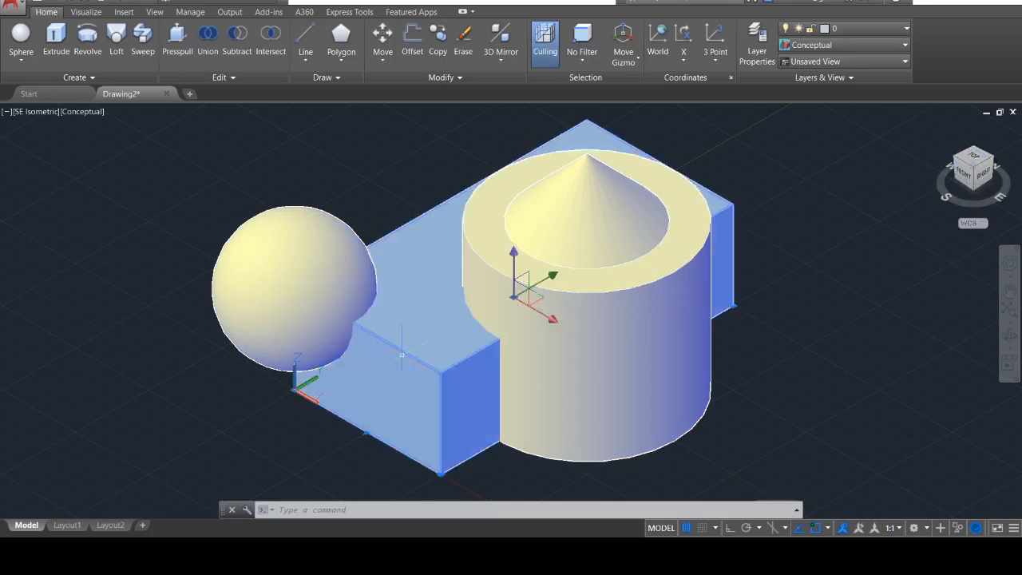
{"action": "left_click", "coordinate": [956, 158]}
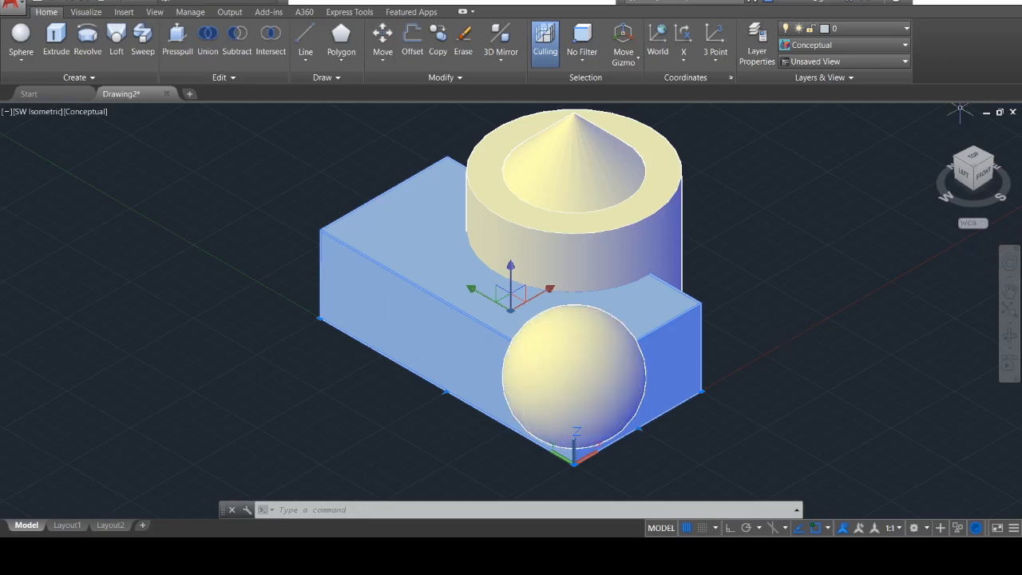
{"action": "left_click", "coordinate": [964, 175]}
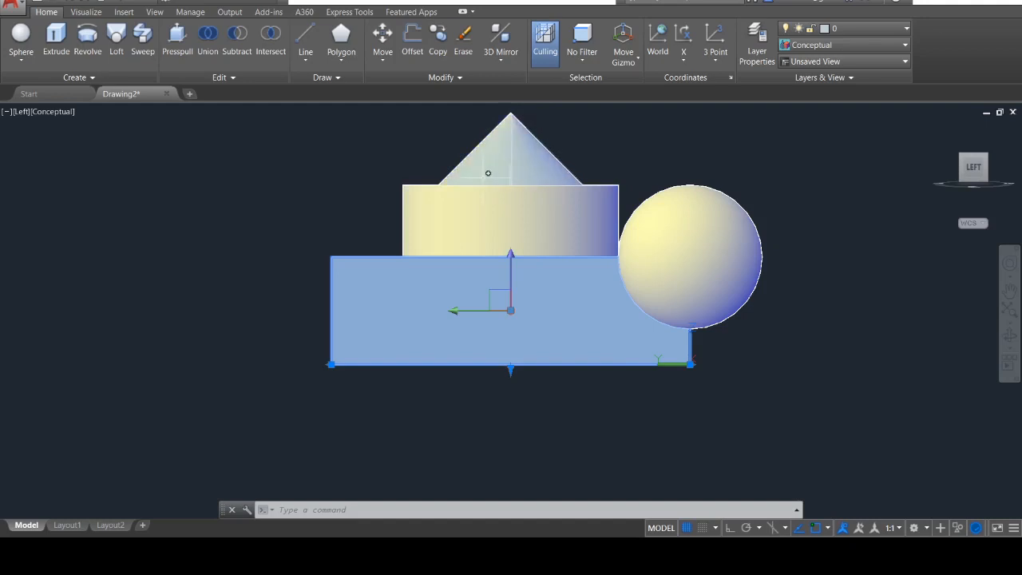
{"action": "mouse_move", "coordinate": [988, 162]}
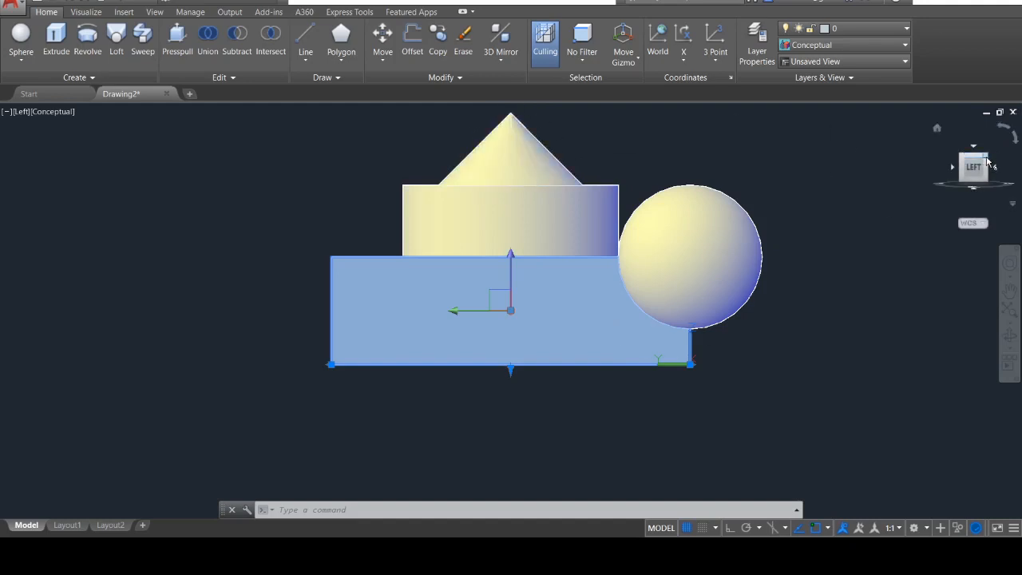
{"action": "left_click", "coordinate": [988, 162]}
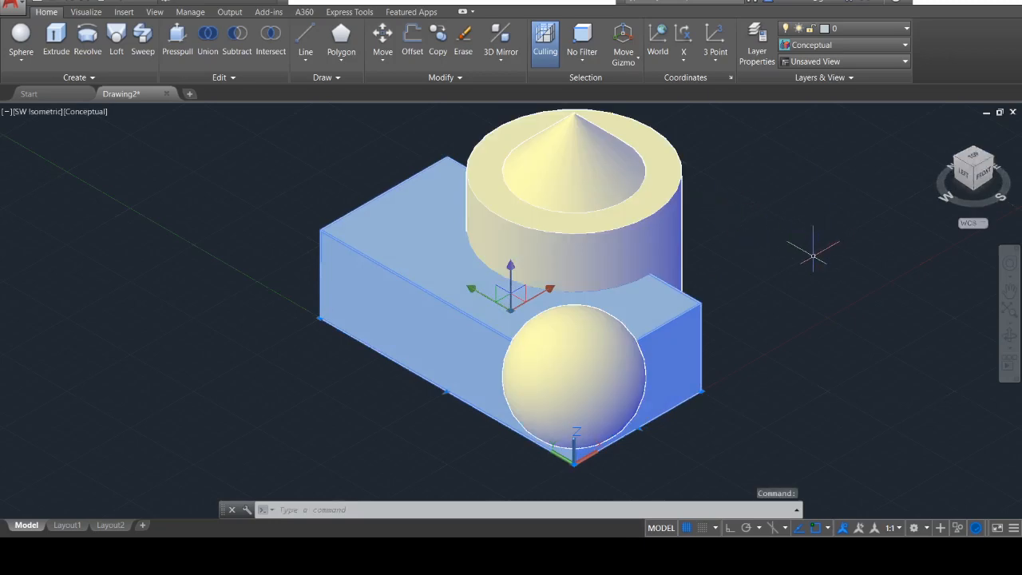
{"action": "key", "text": "Escape"}
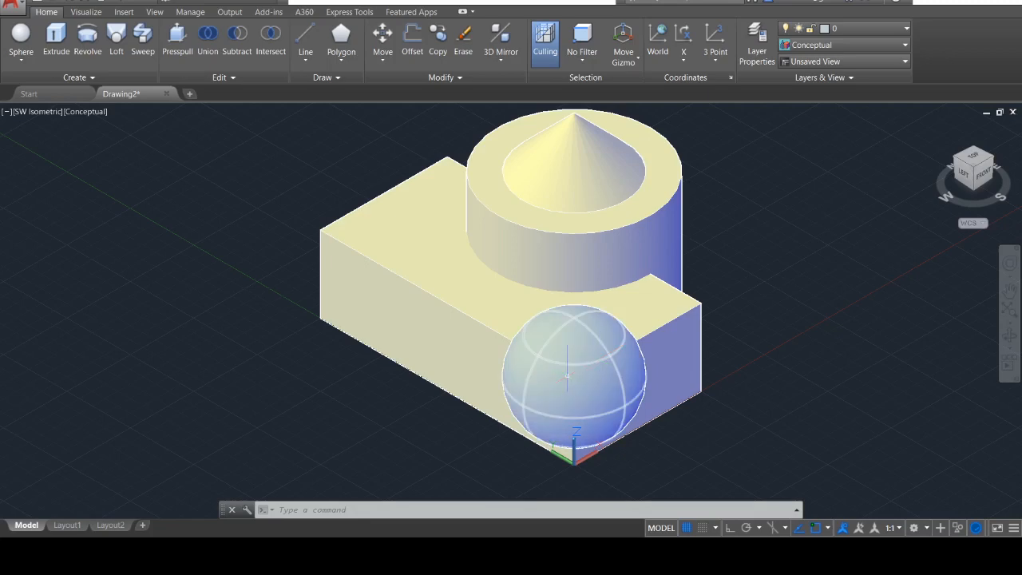
Subtract the sphere from the box to cut a spherical hollow into its corner.
{"action": "mouse_move", "coordinate": [557, 406]}
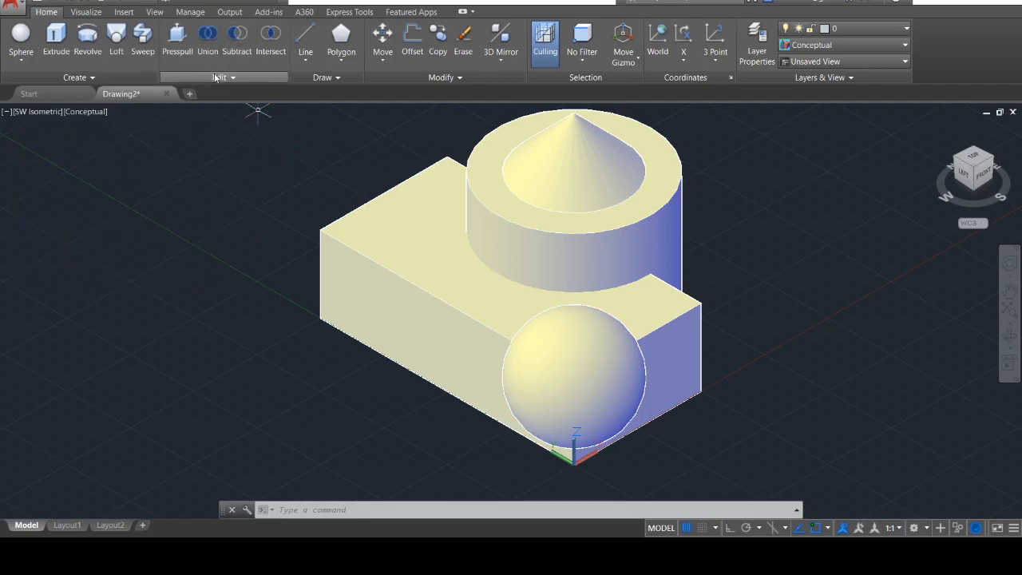
{"action": "left_click", "coordinate": [237, 33]}
{"action": "left_click", "coordinate": [345, 307]}
{"action": "key", "text": "Return"}
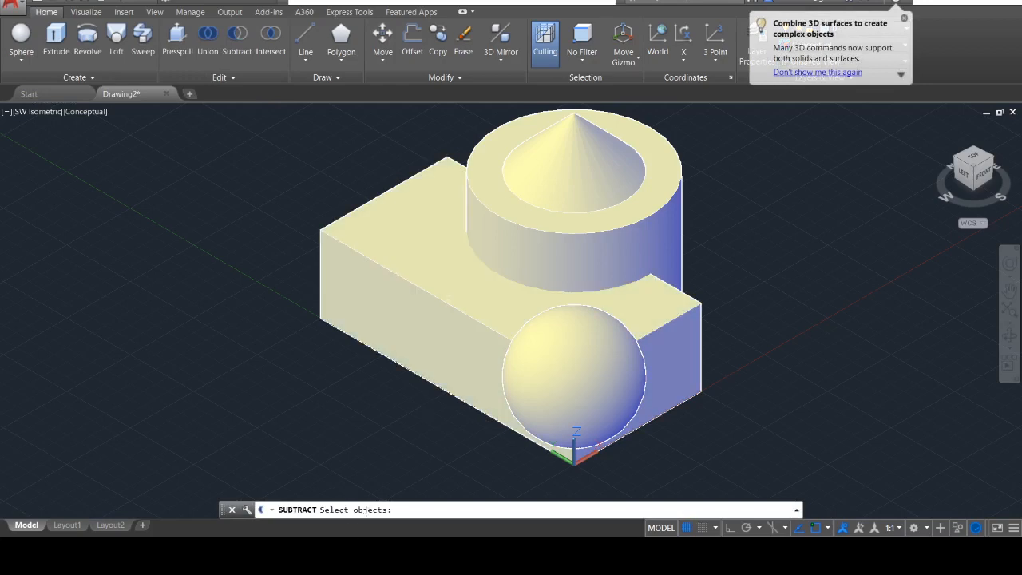
{"action": "left_click", "coordinate": [449, 295]}
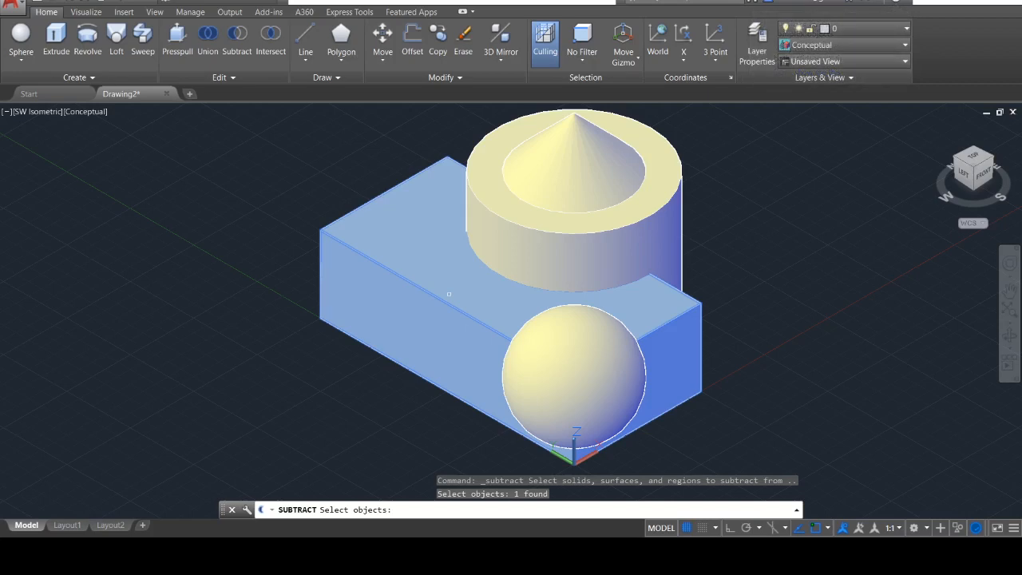
{"action": "key", "text": "Return"}
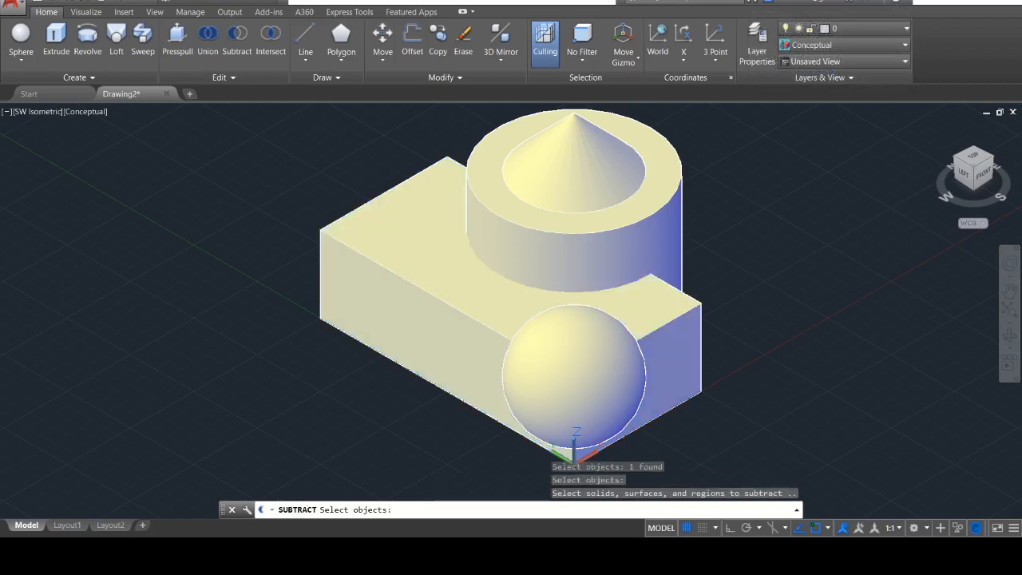
{"action": "left_click", "coordinate": [595, 373]}
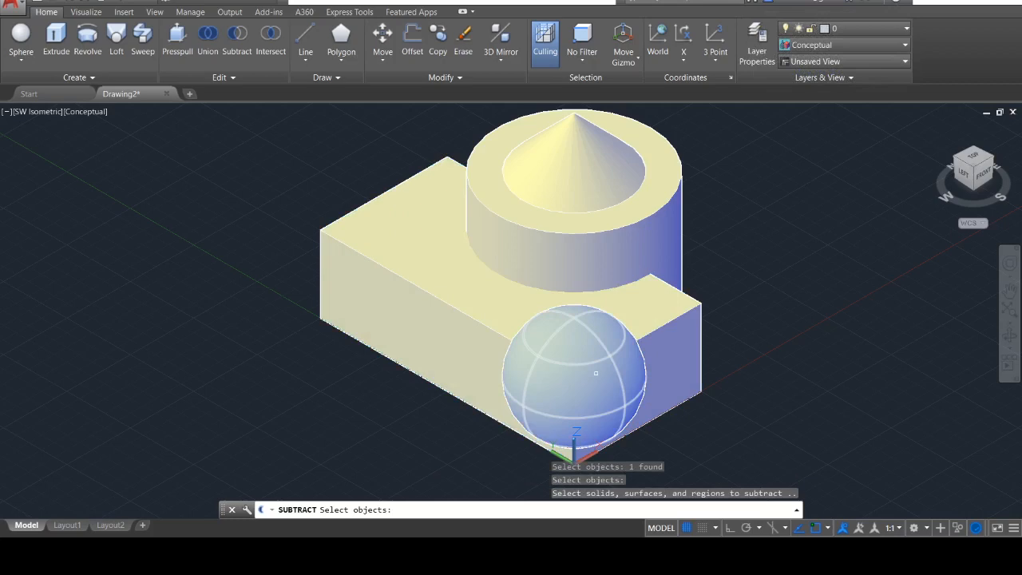
{"action": "left_click", "coordinate": [596, 373]}
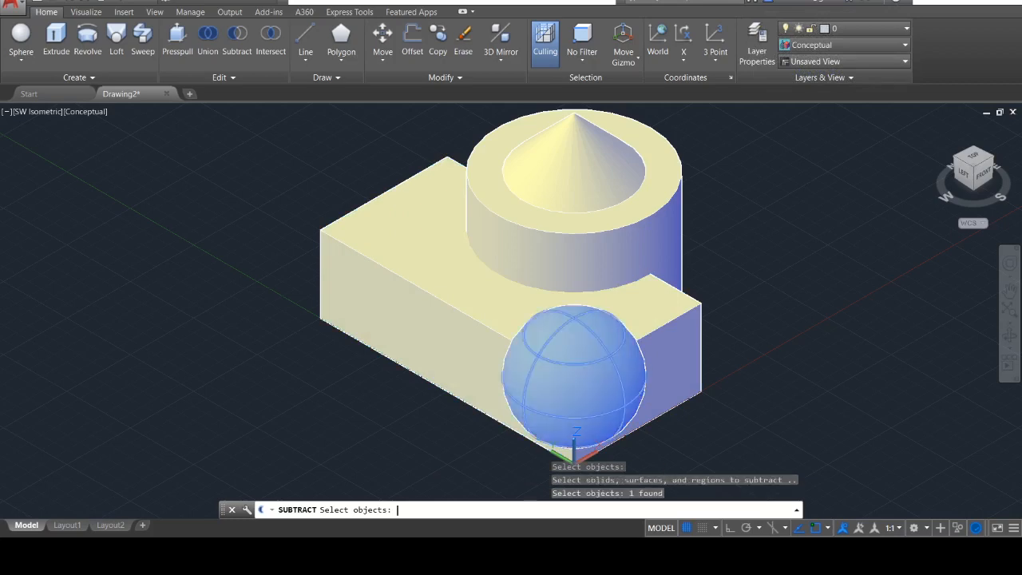
{"action": "key", "text": "Return"}
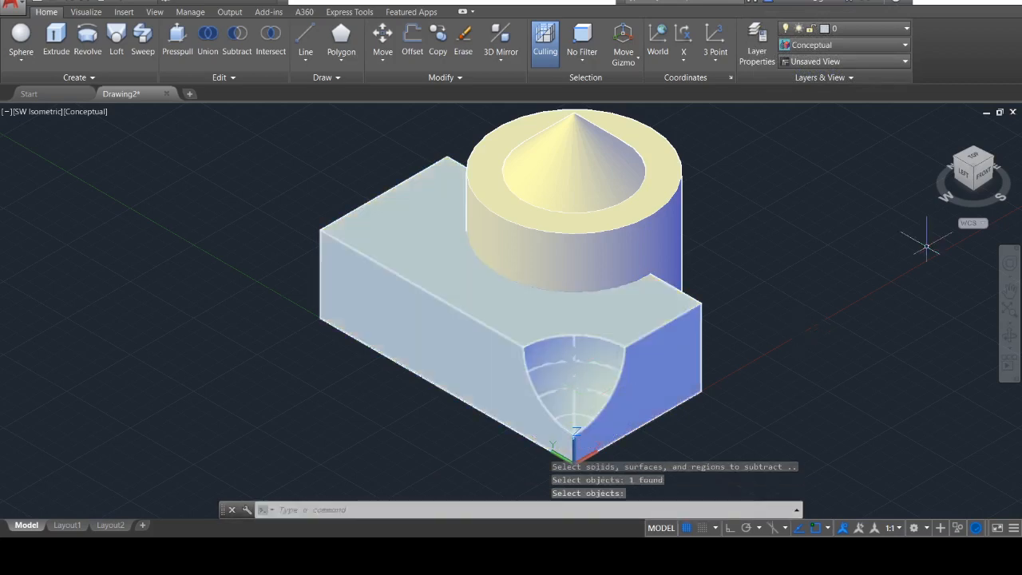
Examine the box's hollowed corner from the Left view and the SW isometric view, and clear the box selection.
{"action": "left_click", "coordinate": [420, 320]}
{"action": "left_click", "coordinate": [974, 183]}
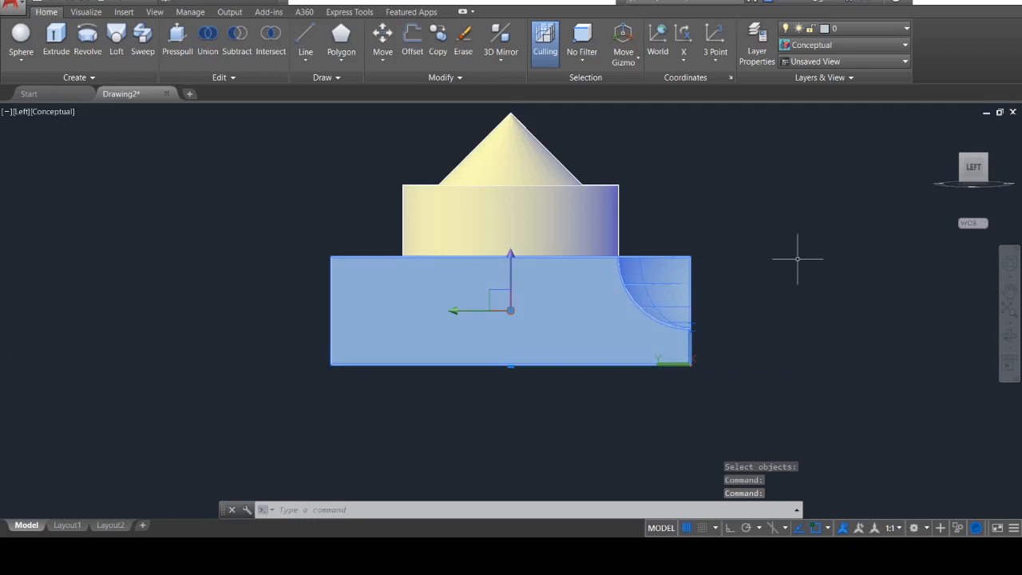
{"action": "key", "text": "Escape"}
{"action": "key", "text": "F1"}
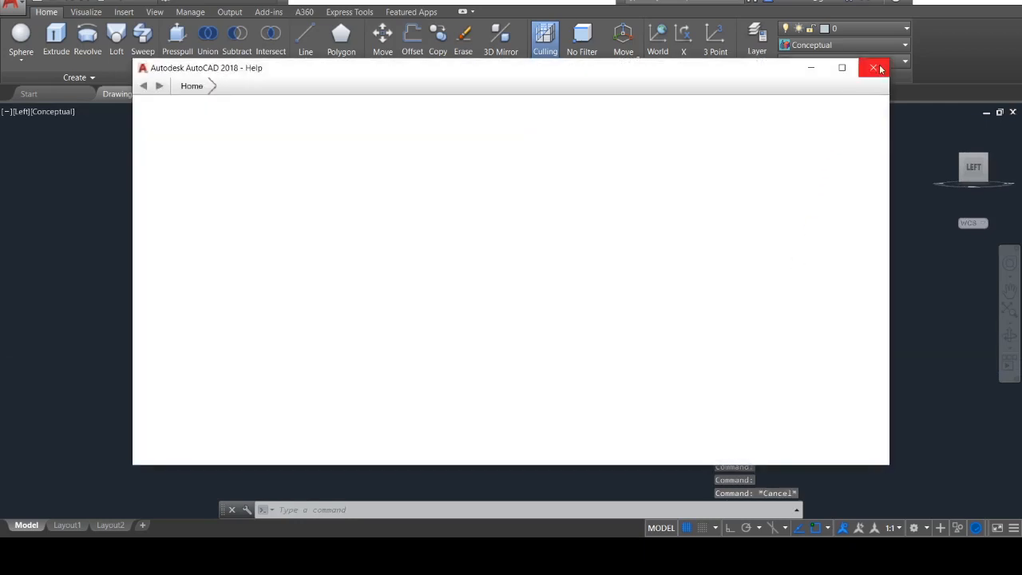
{"action": "left_click", "coordinate": [880, 69]}
{"action": "left_click", "coordinate": [689, 327]}
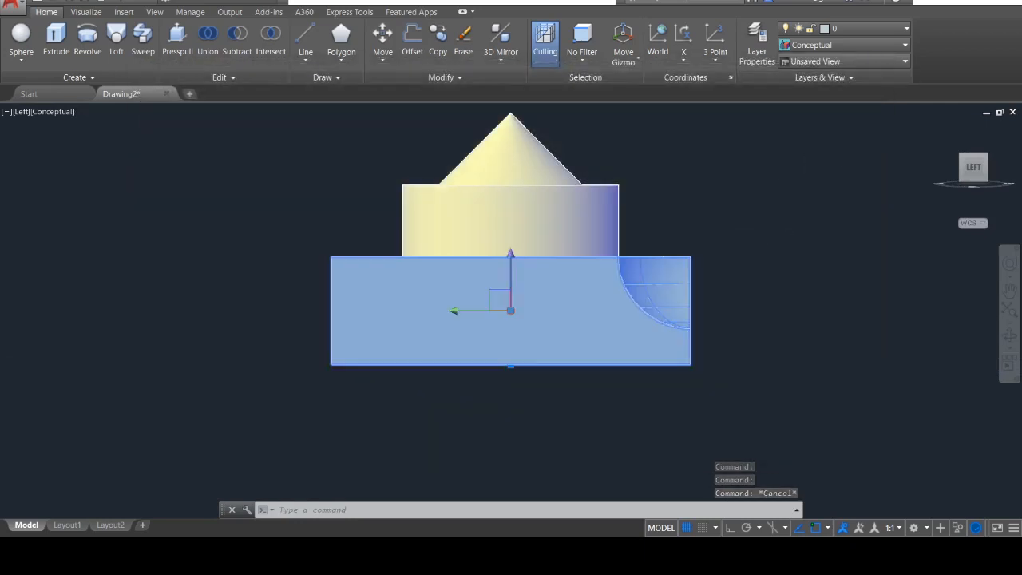
{"action": "left_click", "coordinate": [987, 158]}
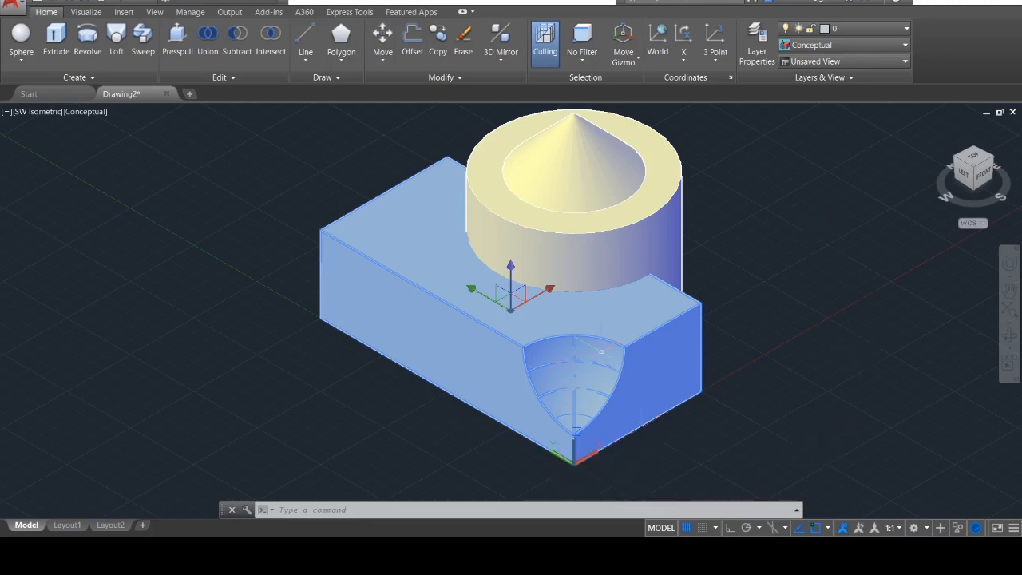
{"action": "key", "text": "Escape"}
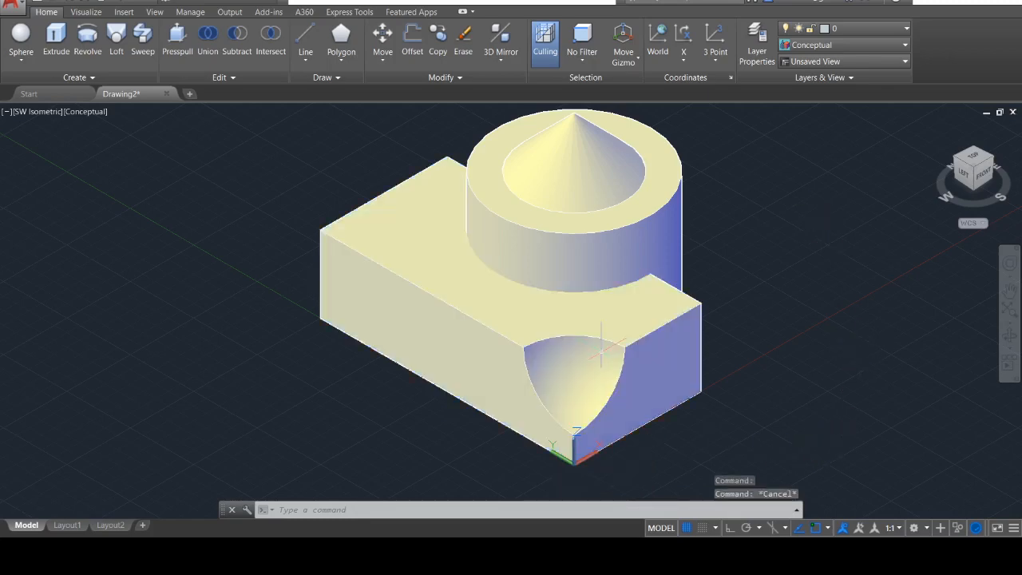